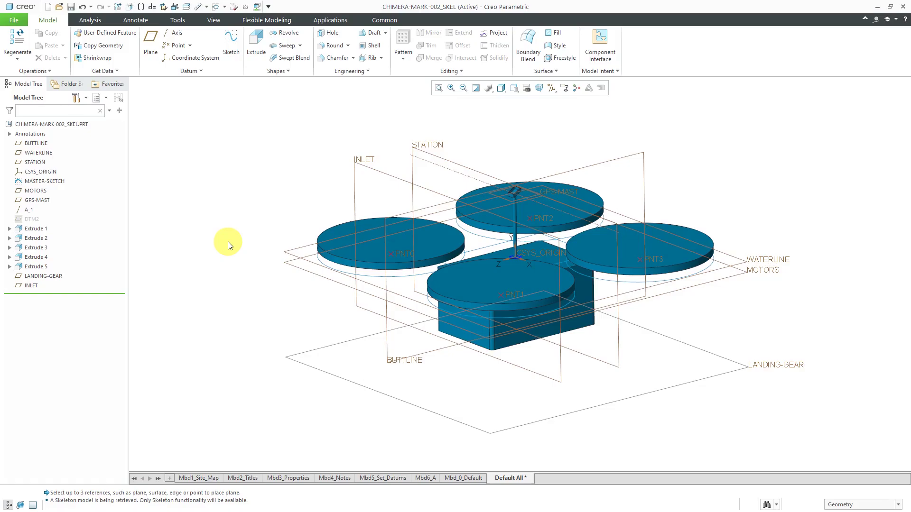
Step: Create a new solid part from the mcae_part_aero template instead of the default template
{"action": "left_click", "coordinate": [48, 7]}
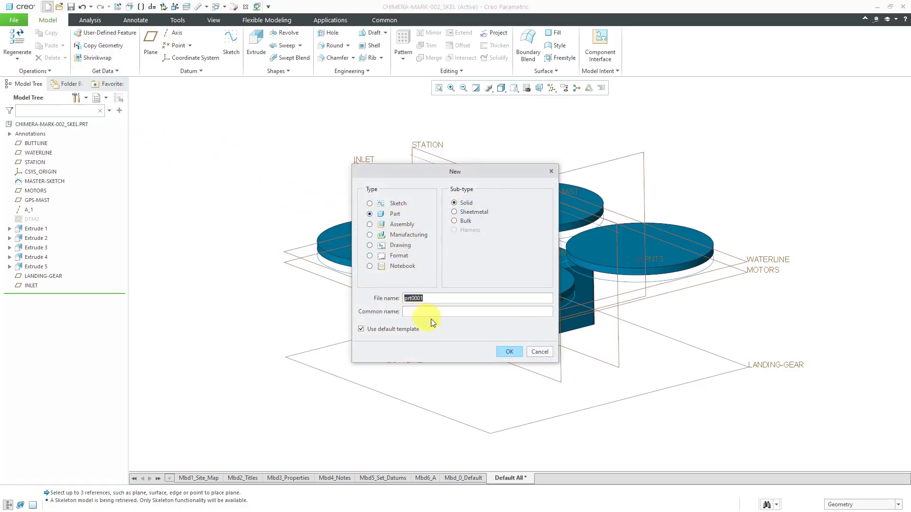
{"action": "left_click", "coordinate": [417, 332]}
{"action": "left_click", "coordinate": [510, 352]}
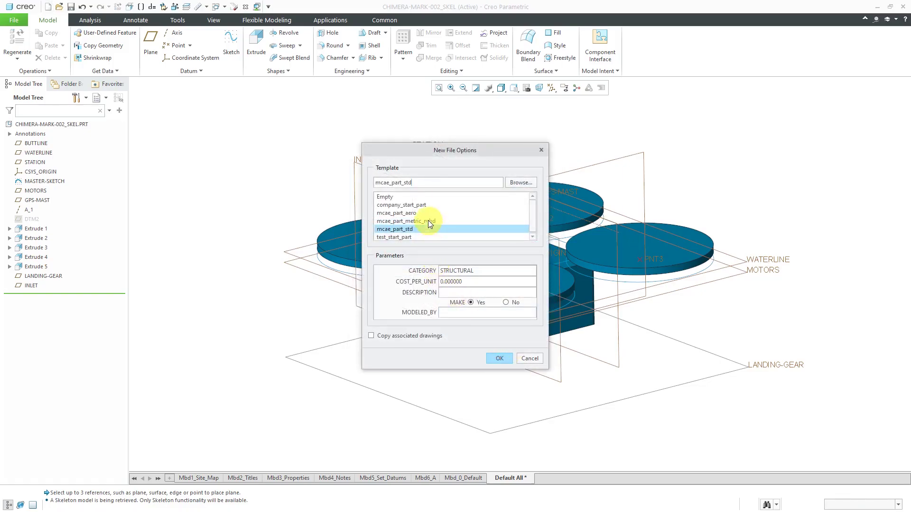
{"action": "left_click", "coordinate": [409, 212]}
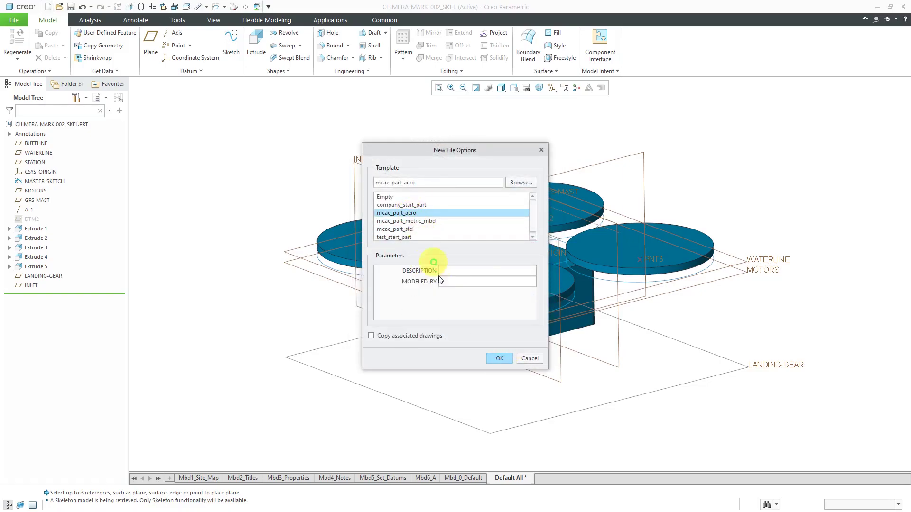
{"action": "left_click", "coordinate": [499, 358]}
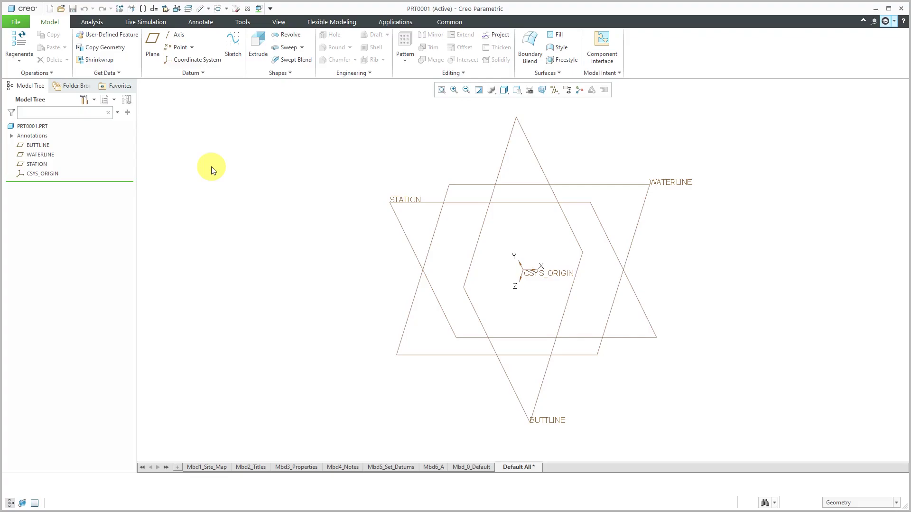
Step: Switch to the CHIMERA-MARK-002_SKEL.PRT window, and from there to the GBX080012K_GBK0800852S.PRT window
{"action": "left_click", "coordinate": [219, 8]}
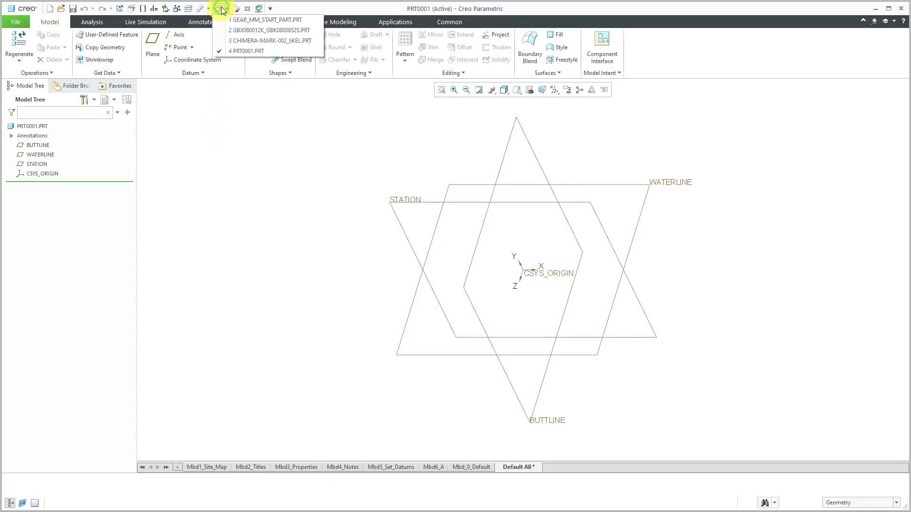
{"action": "left_click", "coordinate": [241, 40]}
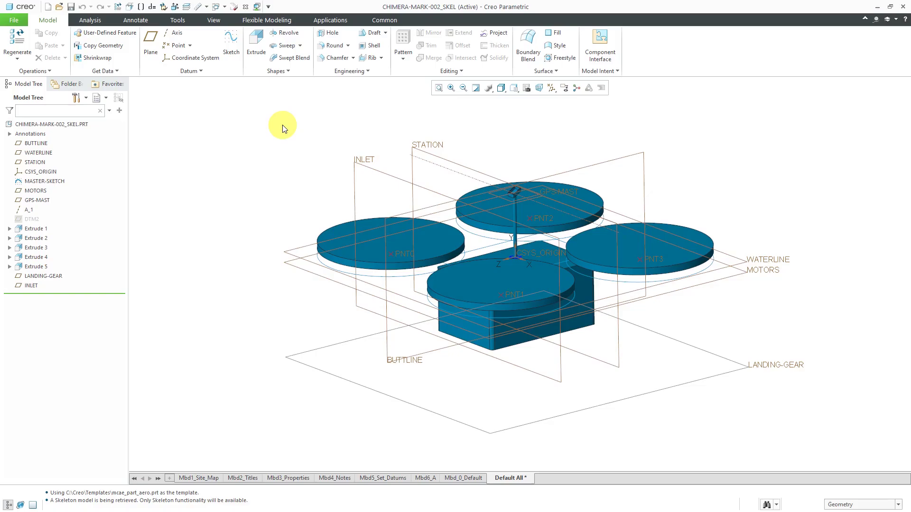
{"action": "left_click", "coordinate": [217, 7]}
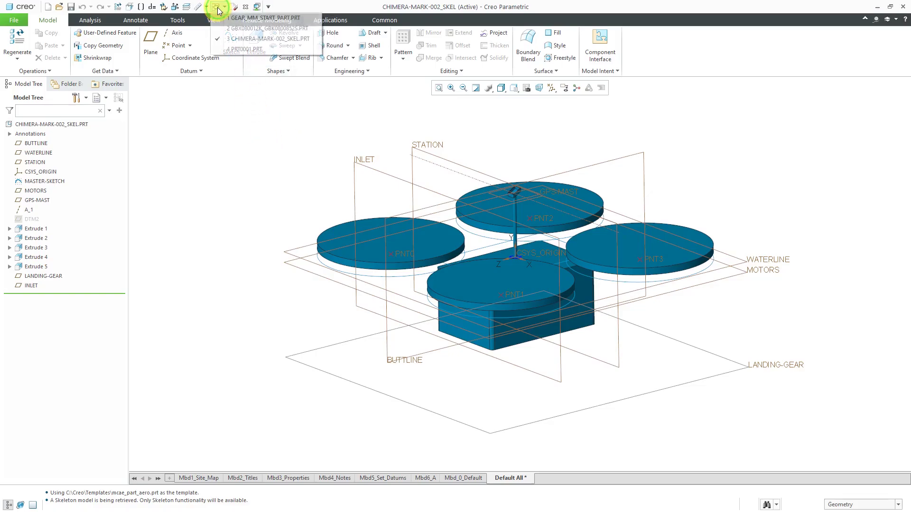
{"action": "left_click", "coordinate": [247, 28]}
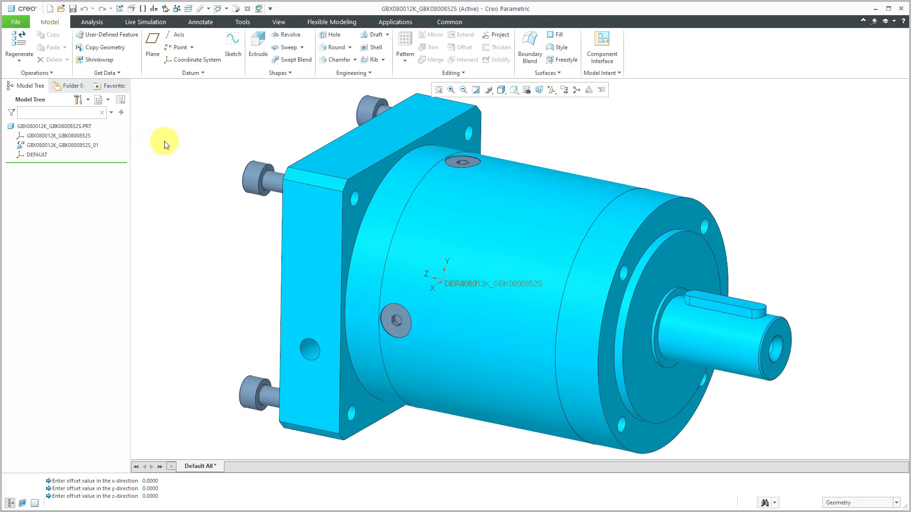
Step: Create three offset datum planes in the gearbox part with offsets of 0 in the x, y and z directions
{"action": "left_click", "coordinate": [190, 73]}
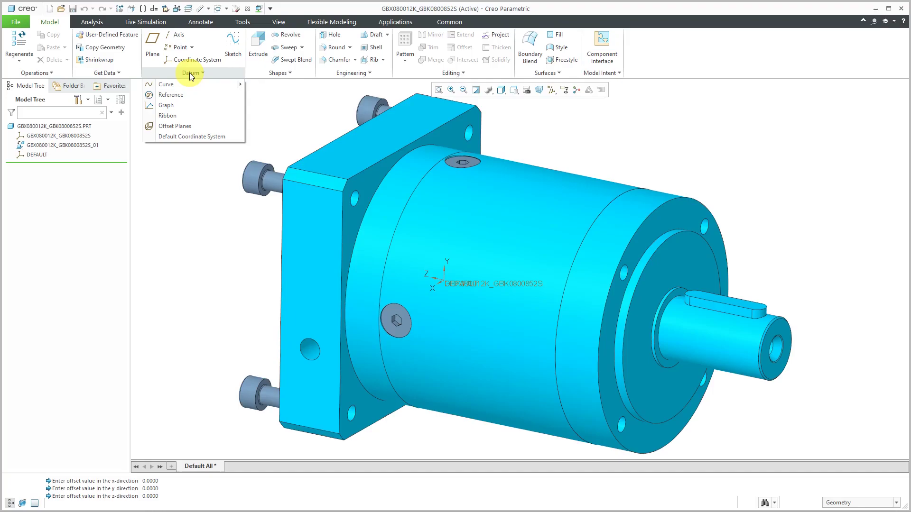
{"action": "left_click", "coordinate": [187, 126]}
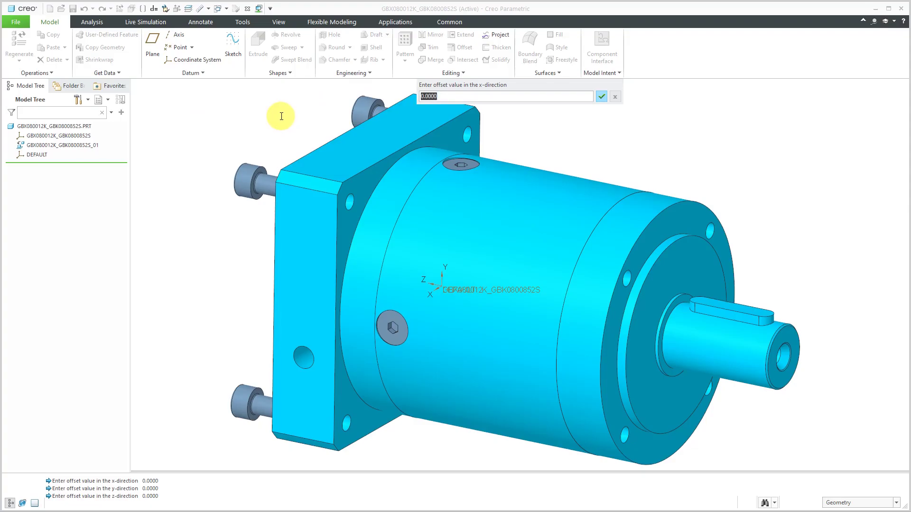
{"action": "key", "text": "Return"}
{"action": "key", "text": "Return"}
{"action": "key", "text": "Return"}
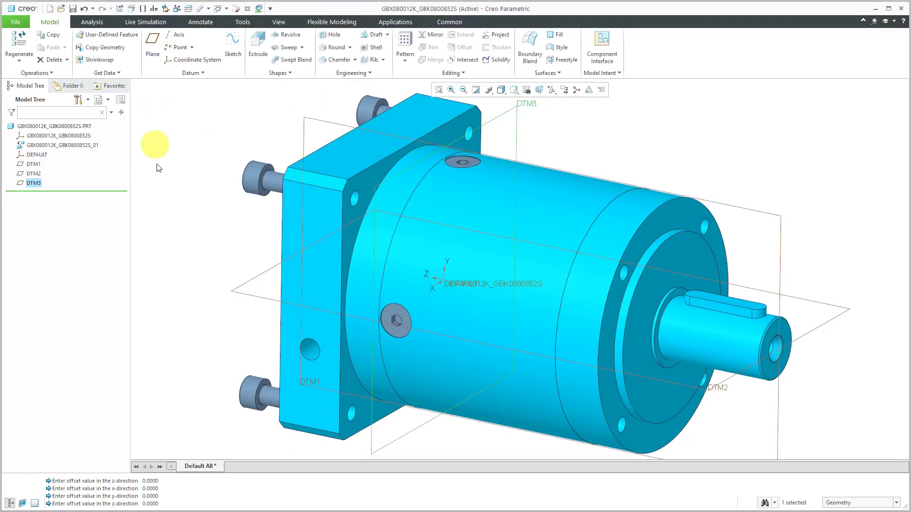
{"action": "left_click", "coordinate": [222, 210]}
{"action": "scroll", "coordinate": [425, 253], "scroll_direction": "up", "scroll_amount": 2}
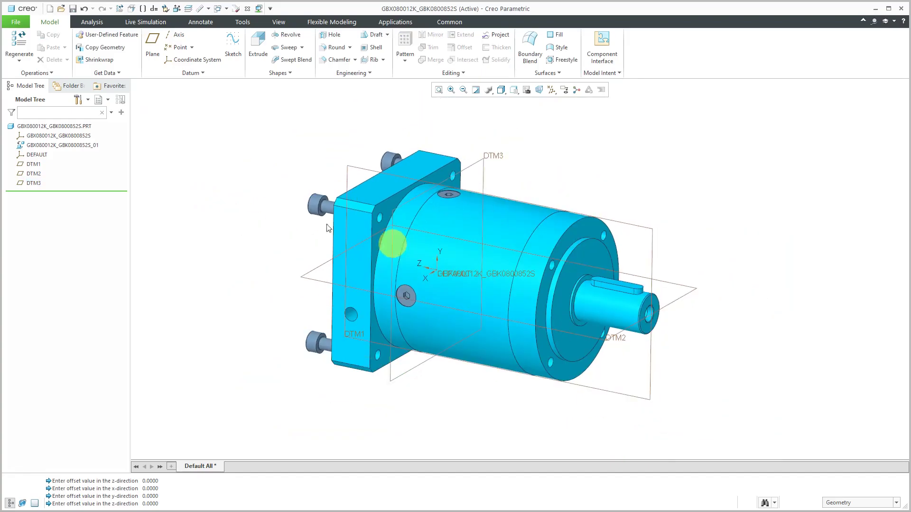
Step: Reorder the DEFAULT coordinate system and planes DTM1 to DTM3 ahead of the imported gearbox feature
{"action": "left_click", "coordinate": [35, 154]}
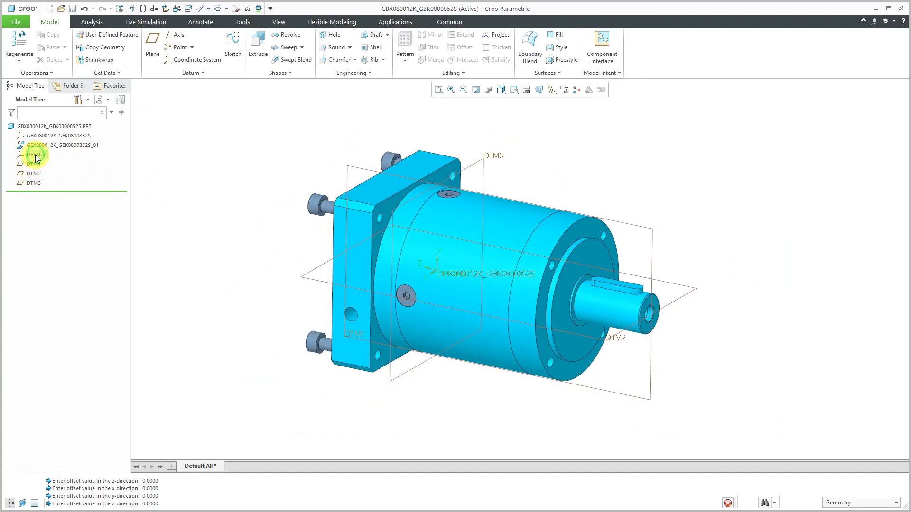
{"action": "left_click", "coordinate": [35, 184], "text": "shift"}
{"action": "left_click_drag", "start_coordinate": [38, 153], "coordinate": [34, 142]}
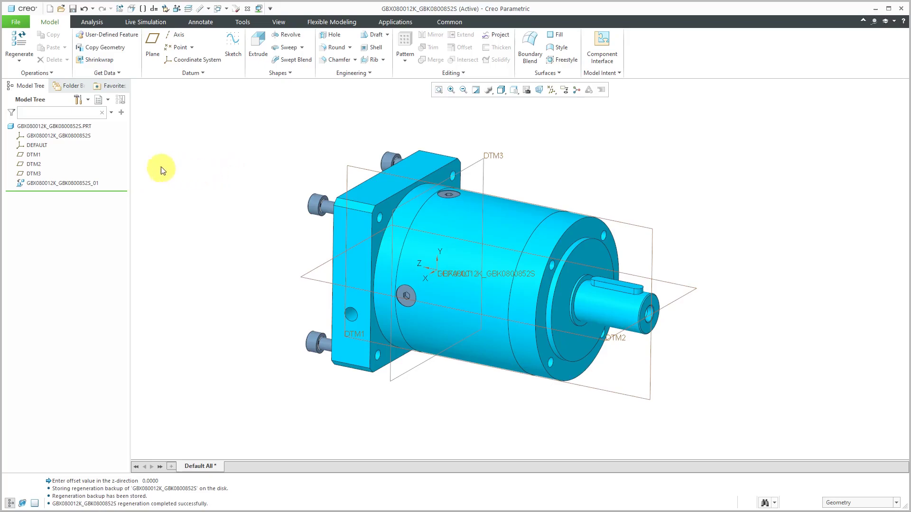
Step: Rename datum plane DTM1 to RIGHT
{"action": "left_click", "coordinate": [36, 155]}
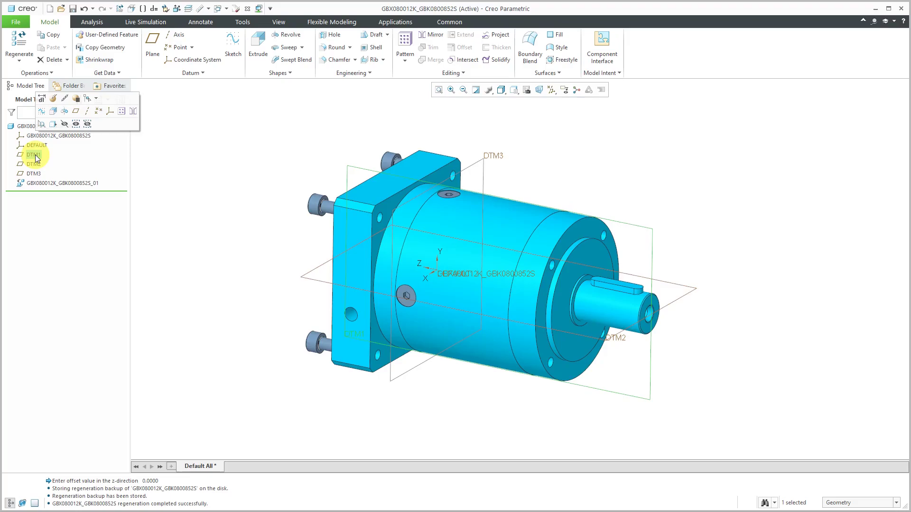
{"action": "left_click", "coordinate": [35, 155]}
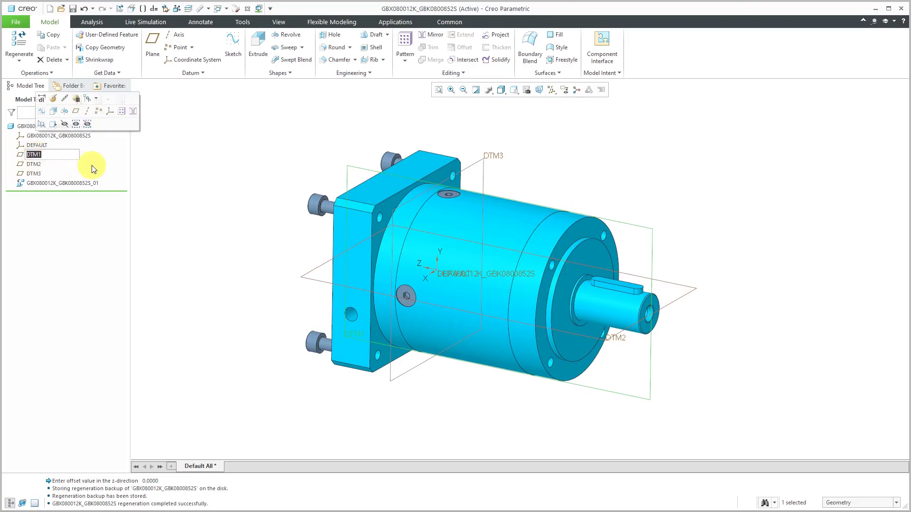
{"action": "type", "text": "RIGHT"}
{"action": "key", "text": "Return"}
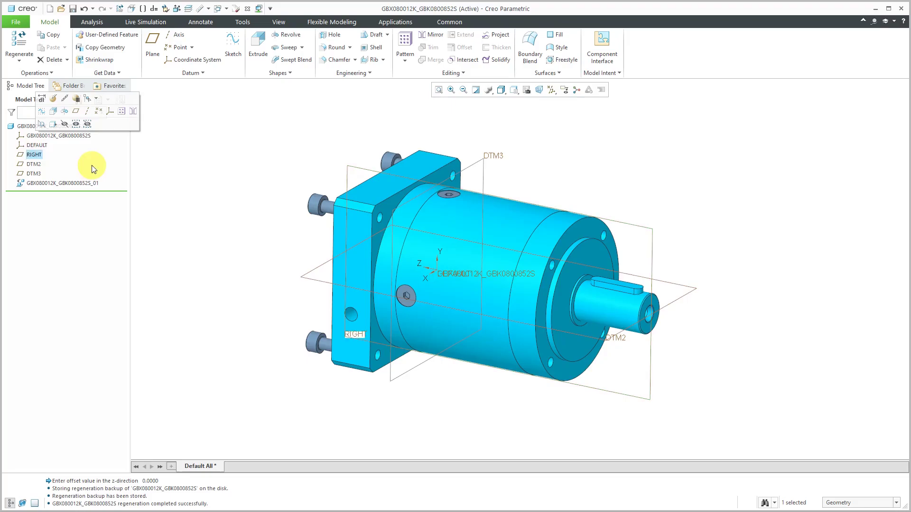
{"action": "left_click", "coordinate": [181, 163]}
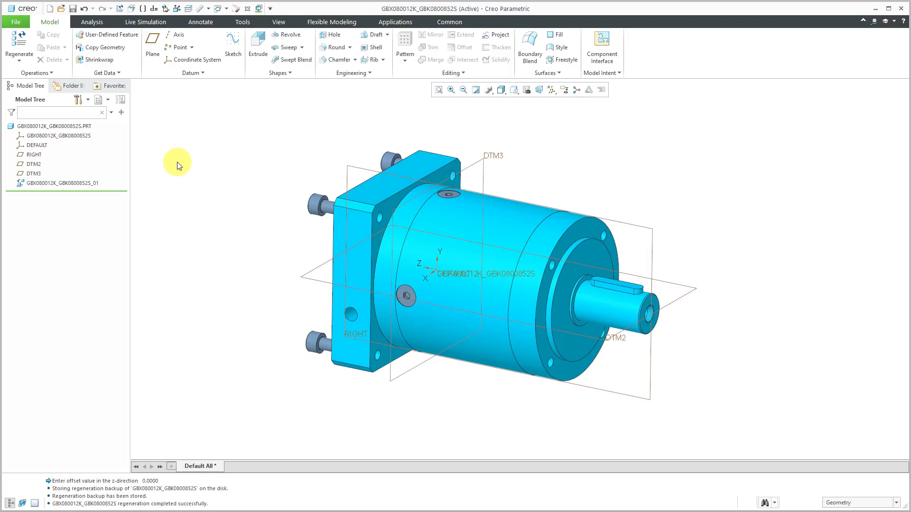
Step: Turn off the display of datum axes, points and coordinate systems
{"action": "left_click", "coordinate": [555, 95]}
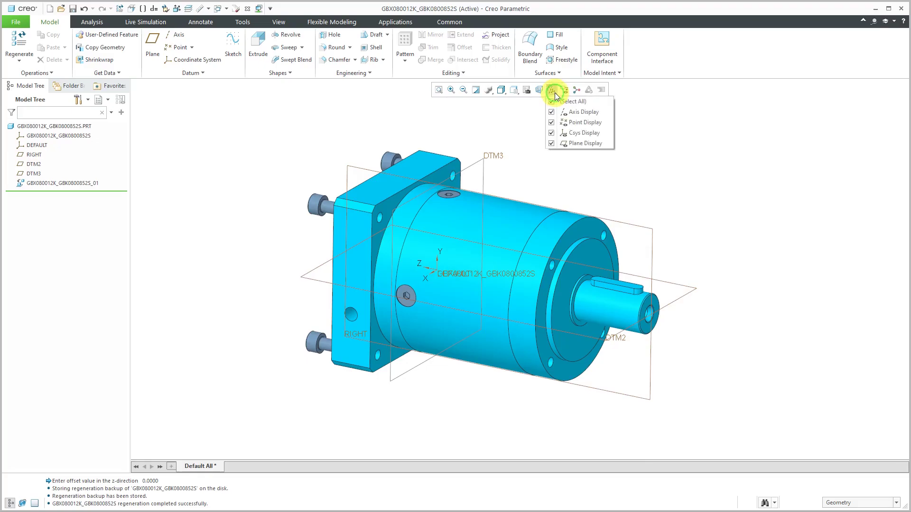
{"action": "left_click", "coordinate": [580, 112]}
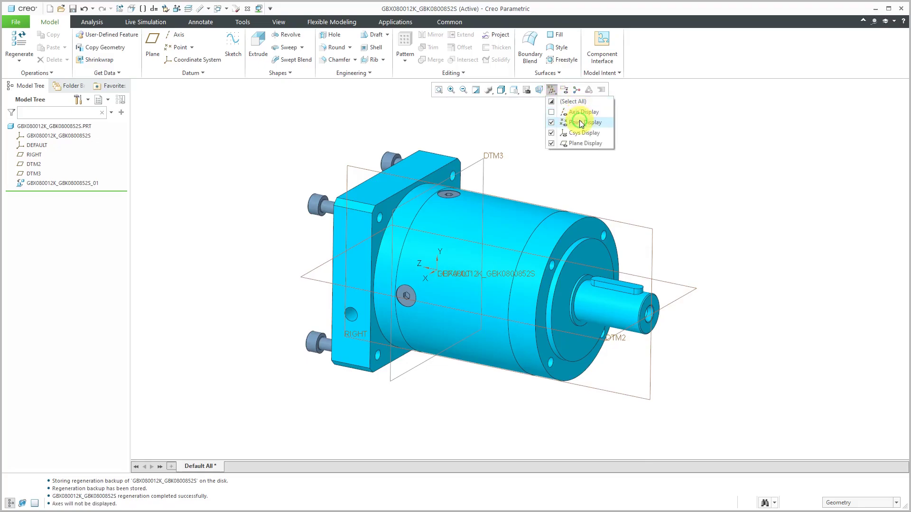
{"action": "left_click", "coordinate": [579, 122]}
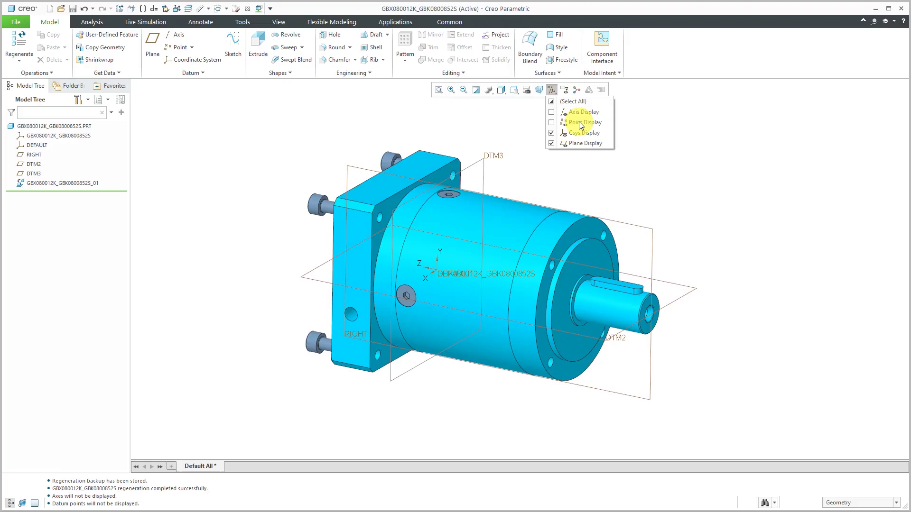
{"action": "left_click", "coordinate": [577, 132]}
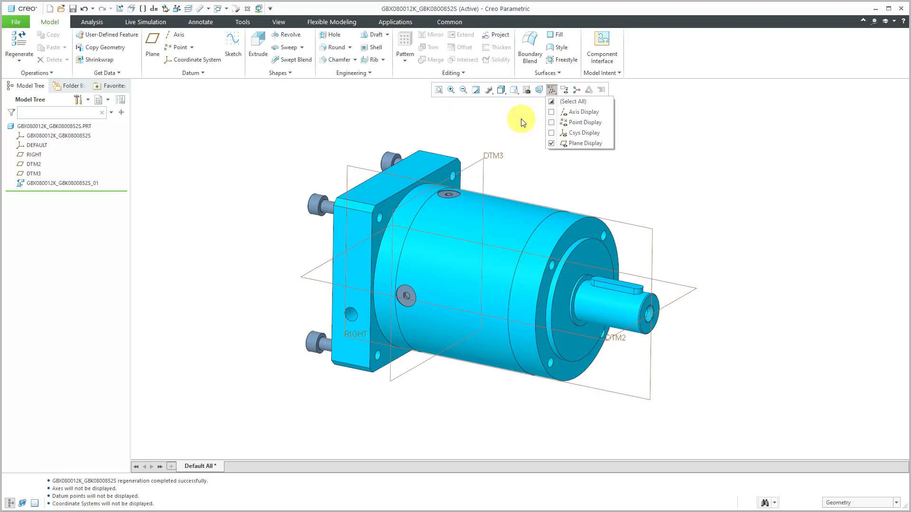
Step: Toggle the datum plane display off and back on twice
{"action": "left_click", "coordinate": [592, 145]}
{"action": "left_click", "coordinate": [592, 146]}
{"action": "left_click", "coordinate": [592, 146]}
{"action": "left_click", "coordinate": [591, 145]}
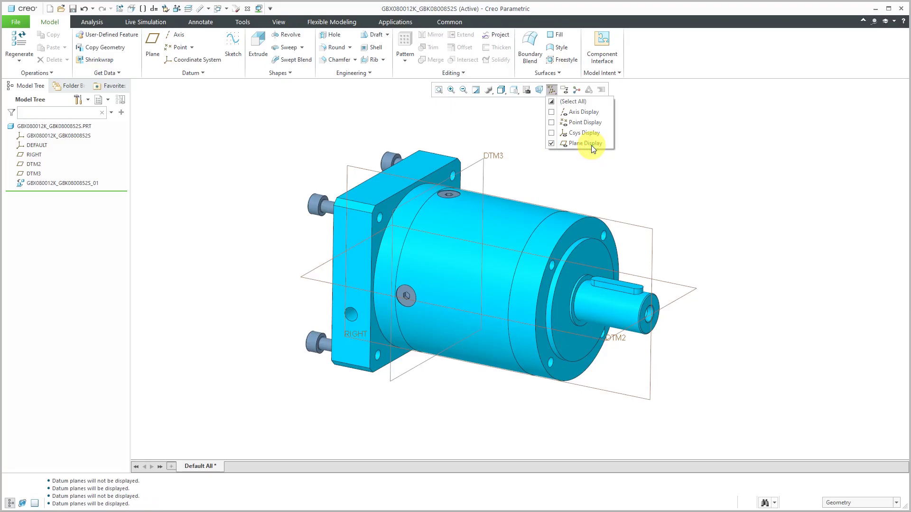
Step: Toggle the datum plane name tags off and back on twice
{"action": "left_click", "coordinate": [274, 21]}
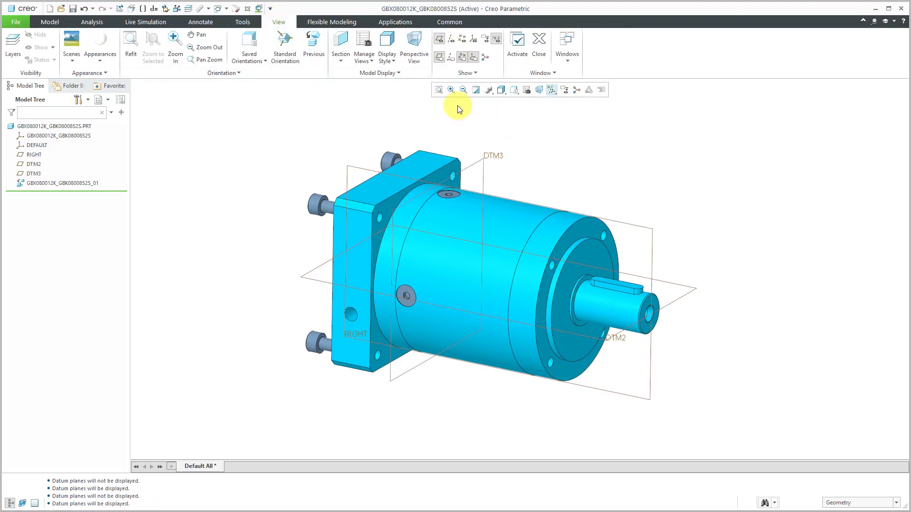
{"action": "left_click", "coordinate": [440, 58]}
{"action": "left_click", "coordinate": [441, 58]}
{"action": "left_click", "coordinate": [442, 58]}
{"action": "left_click", "coordinate": [442, 59]}
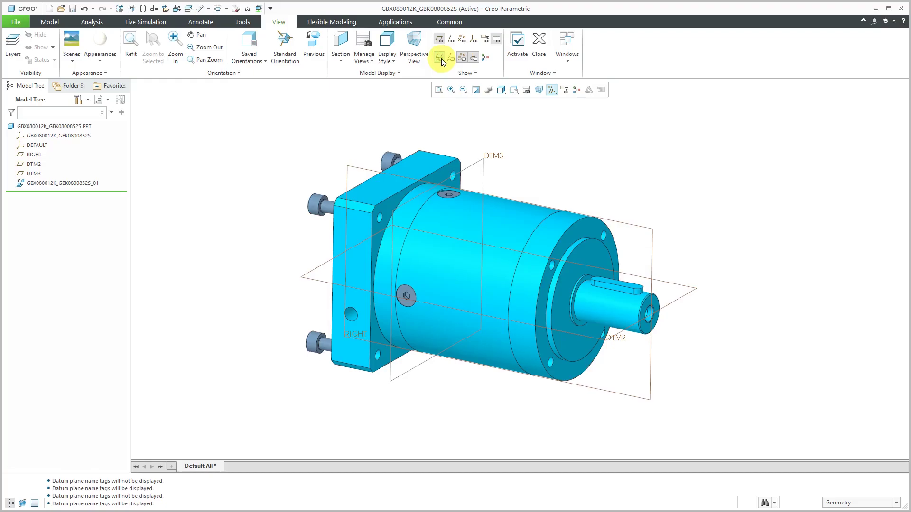
Step: Start a new datum plane that references the flat end face of the gearbox output shaft
{"action": "left_click", "coordinate": [50, 22]}
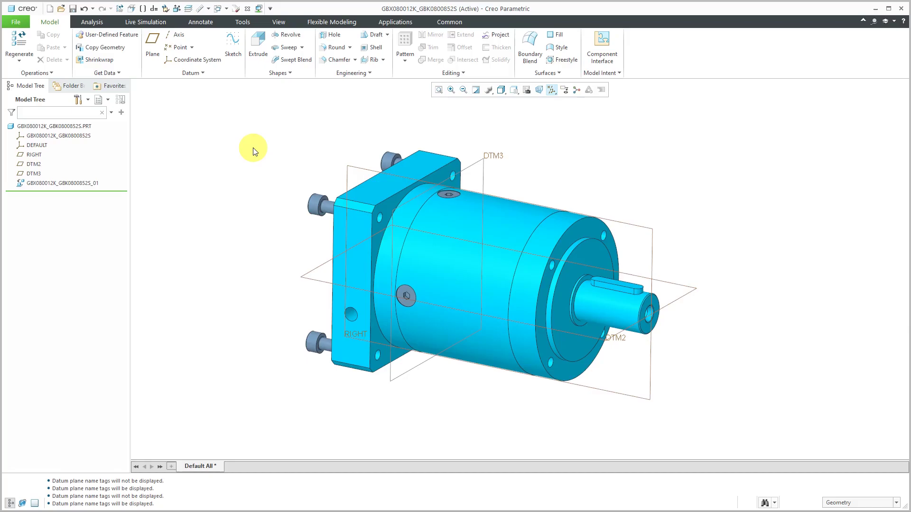
{"action": "left_click", "coordinate": [153, 52]}
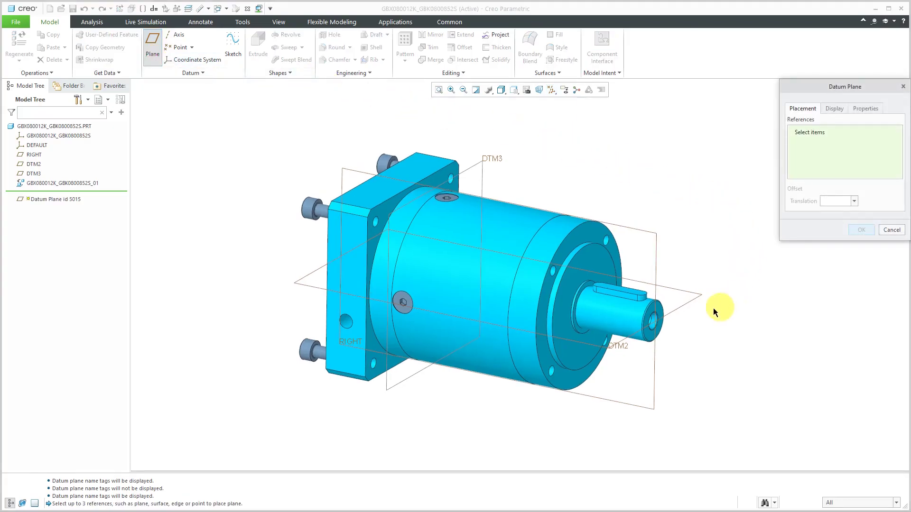
{"action": "scroll", "coordinate": [663, 314], "scroll_direction": "up", "scroll_amount": 3}
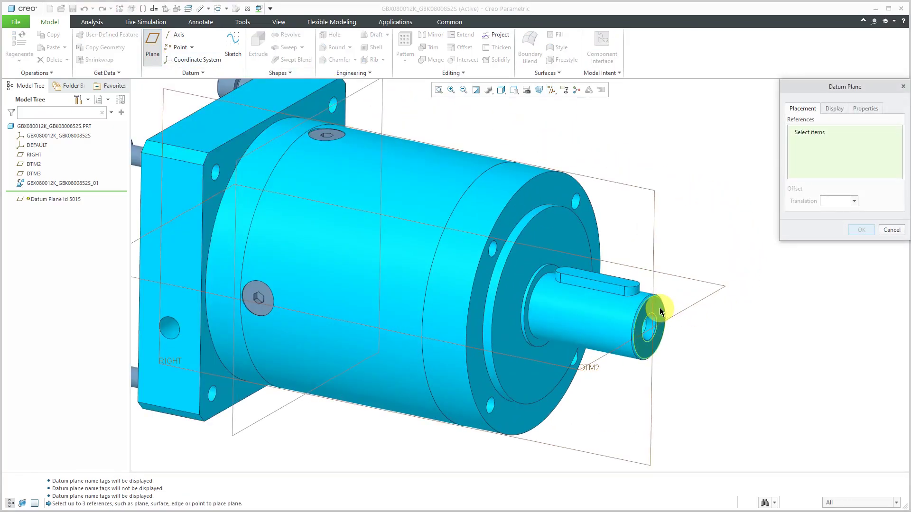
{"action": "left_click", "coordinate": [659, 308]}
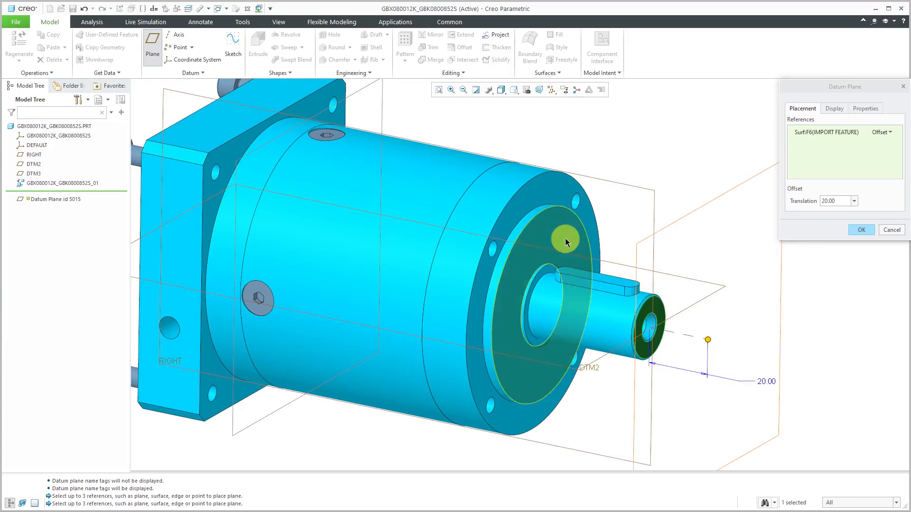
{"action": "scroll", "coordinate": [565, 239], "scroll_direction": "down", "scroll_amount": 3}
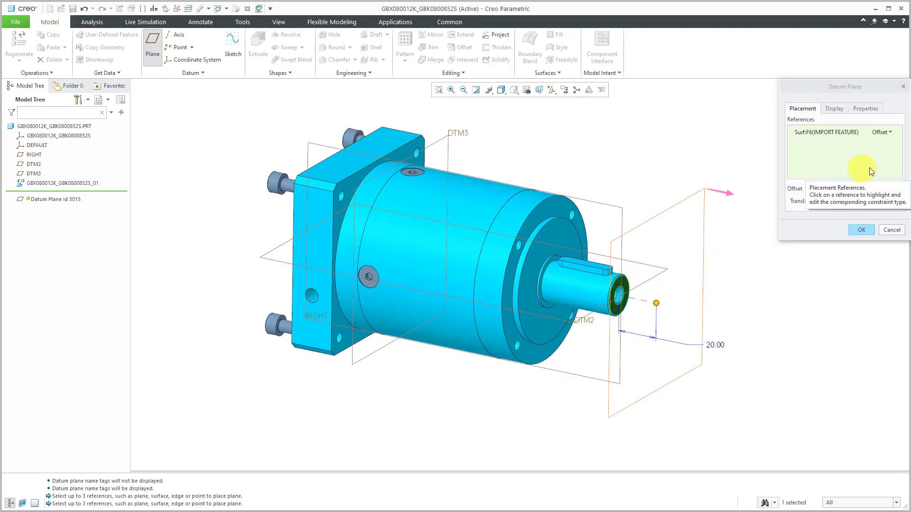
Step: Try the Parallel constraint on the shaft end face reference, then set the constraint to Through
{"action": "left_click", "coordinate": [895, 138]}
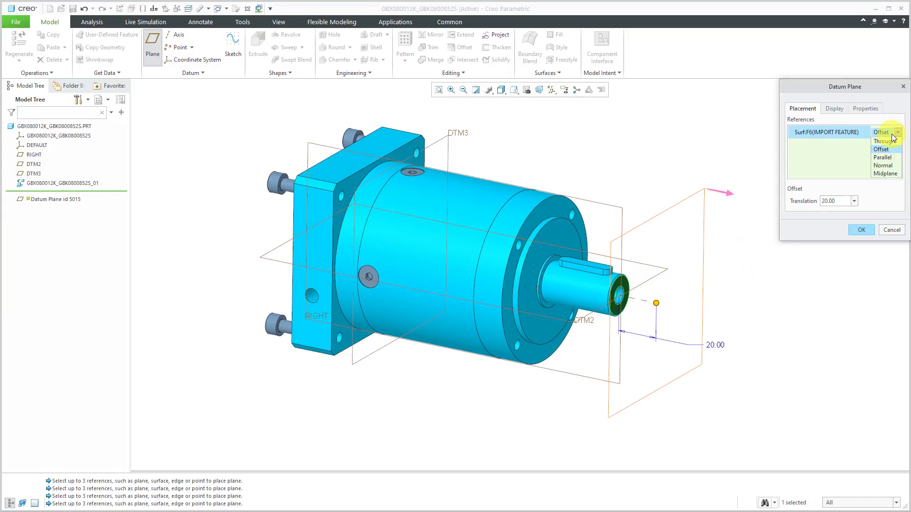
{"action": "left_click", "coordinate": [885, 158]}
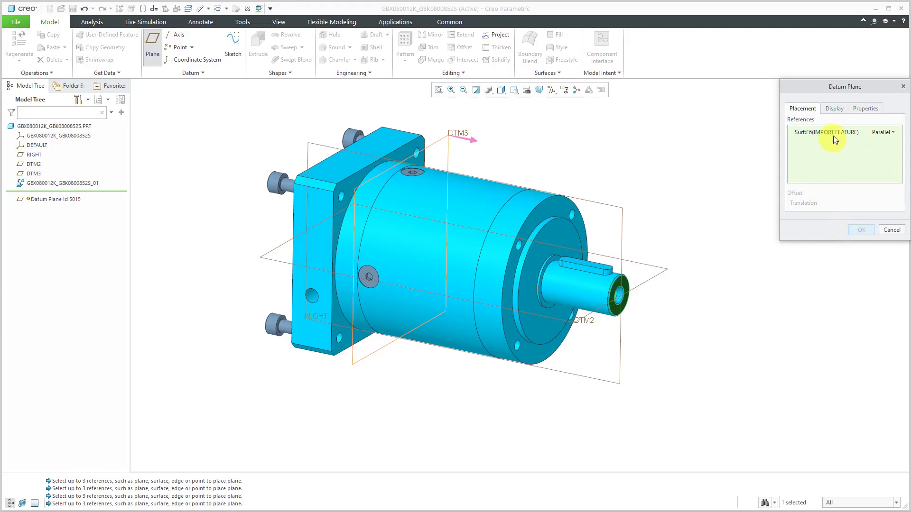
{"action": "left_click", "coordinate": [888, 135]}
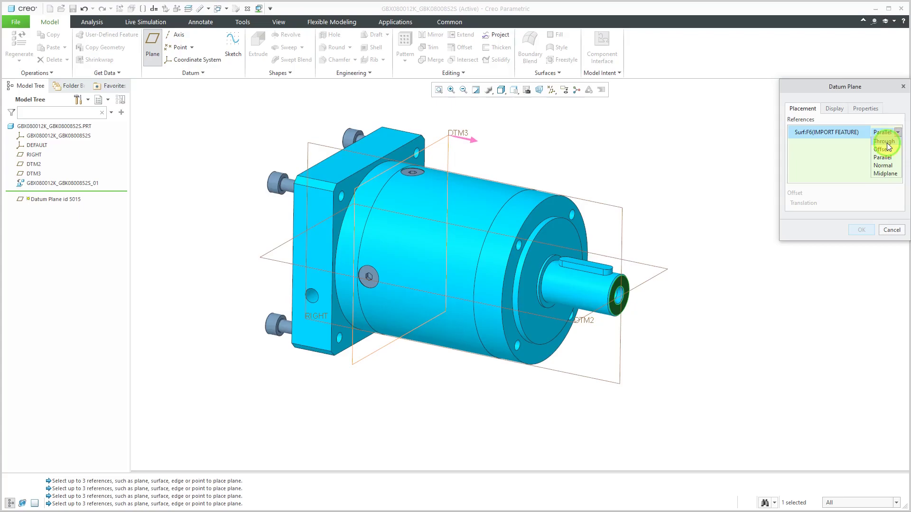
{"action": "left_click", "coordinate": [885, 141]}
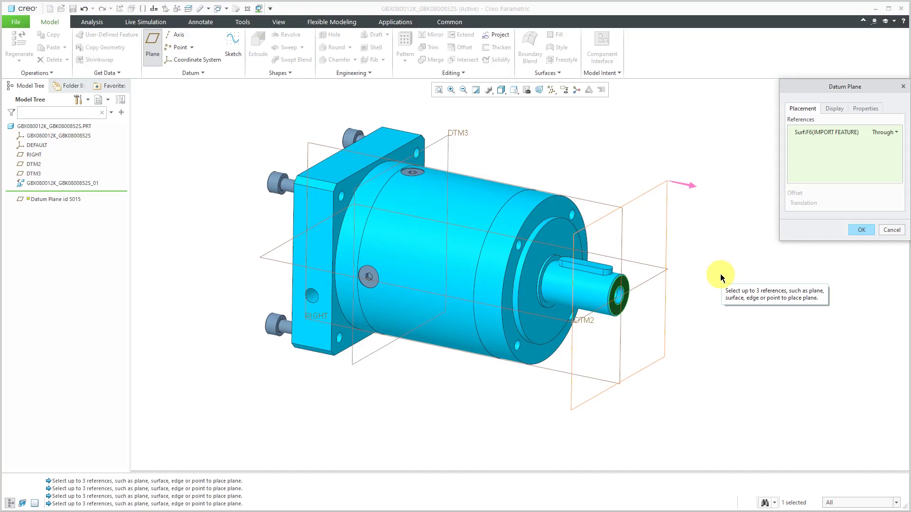
Step: Flip the new datum plane's normal direction back and forth repeatedly, ending with it pointing outward from the shaft
{"action": "left_click", "coordinate": [835, 109]}
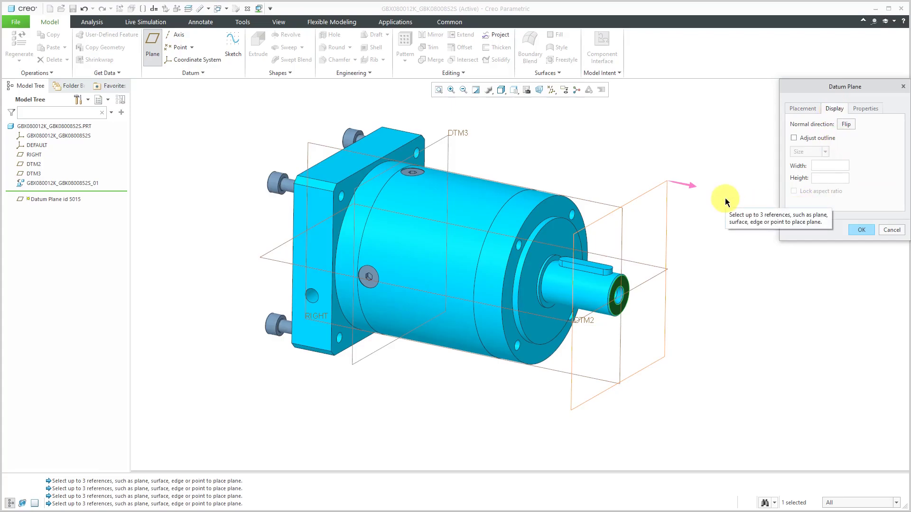
{"action": "left_click", "coordinate": [848, 126]}
{"action": "left_click", "coordinate": [848, 126]}
{"action": "left_click", "coordinate": [848, 127]}
{"action": "left_click", "coordinate": [848, 126]}
{"action": "left_click", "coordinate": [848, 124]}
{"action": "left_click", "coordinate": [848, 125]}
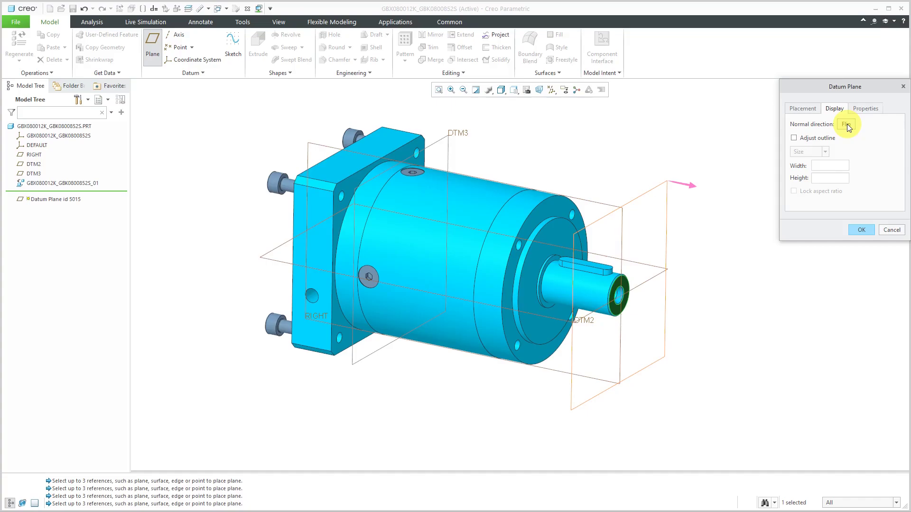
{"action": "left_click", "coordinate": [848, 125]}
{"action": "left_click", "coordinate": [847, 125]}
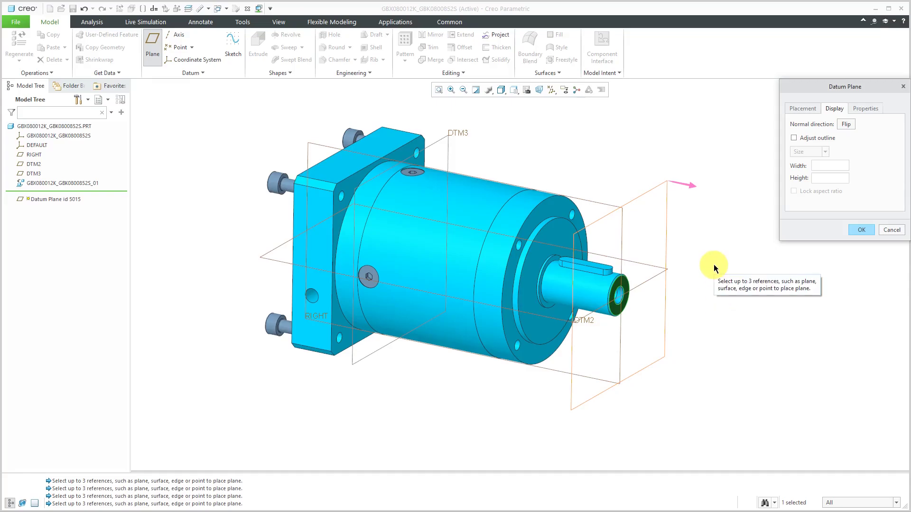
Step: Enable outline adjustment for the new plane and resize its outline freehand to about 42.5 wide and 69.2 high
{"action": "left_click", "coordinate": [795, 138]}
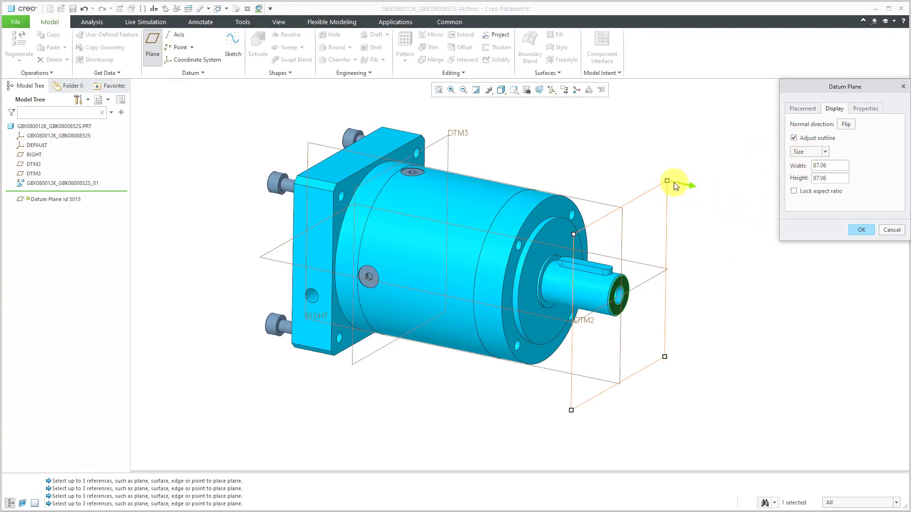
{"action": "left_click_drag", "start_coordinate": [668, 181], "coordinate": [693, 170]}
{"action": "left_click_drag", "start_coordinate": [574, 236], "coordinate": [578, 276]}
{"action": "left_click_drag", "start_coordinate": [691, 342], "coordinate": [653, 315]}
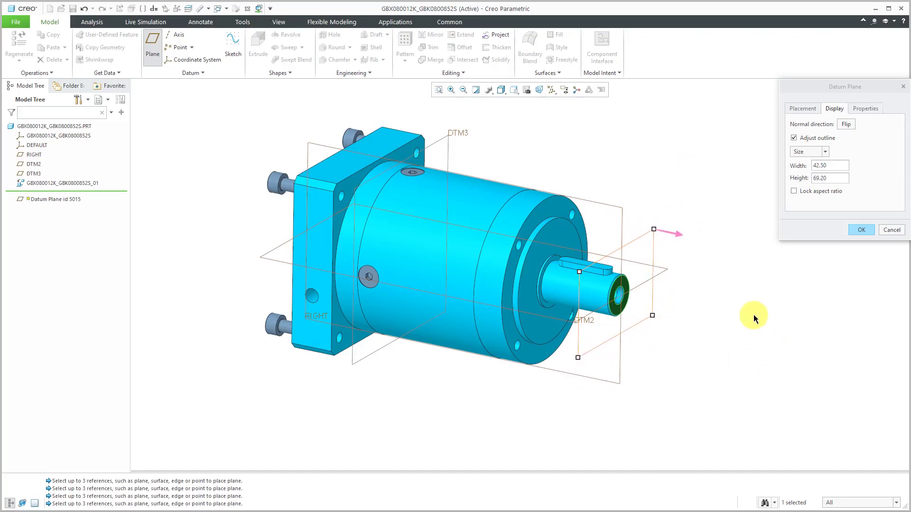
Step: Size the plane's outline by Reference, using the flat end face of the output shaft
{"action": "left_click", "coordinate": [826, 152]}
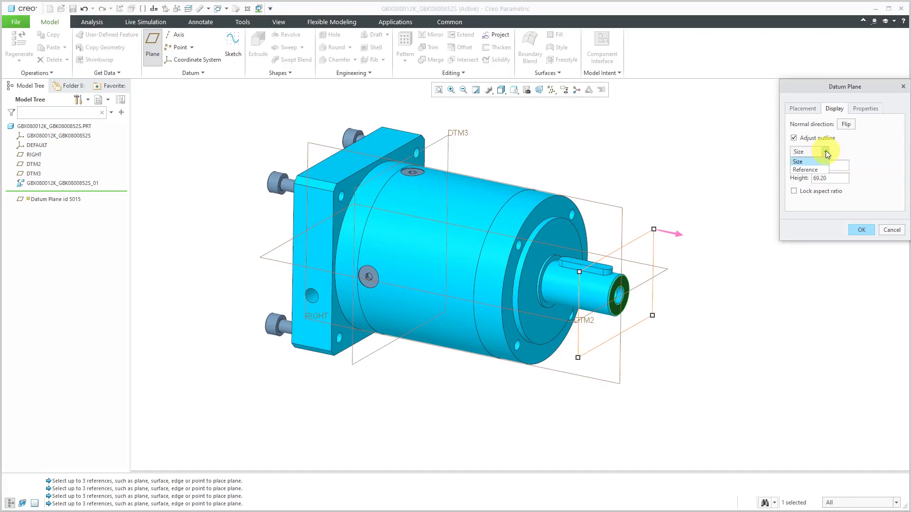
{"action": "left_click", "coordinate": [807, 170]}
{"action": "scroll", "coordinate": [640, 309], "scroll_direction": "up", "scroll_amount": 5}
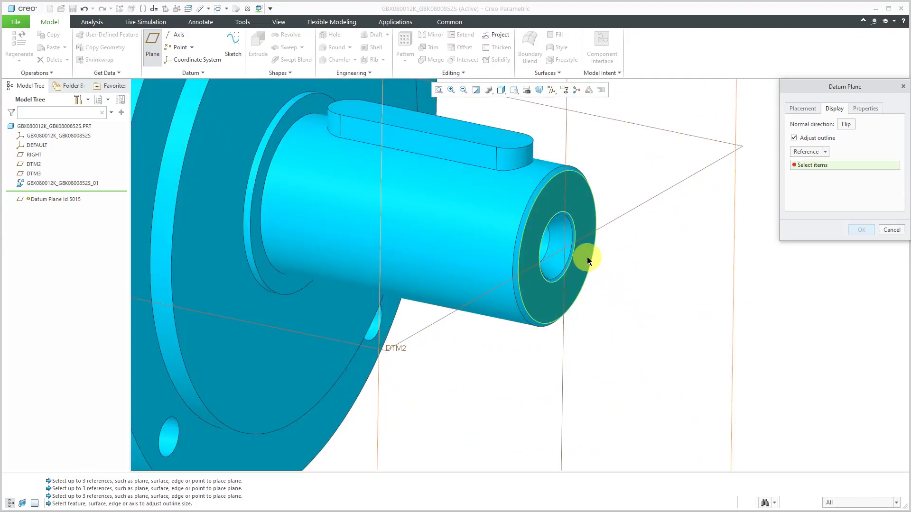
{"action": "left_click", "coordinate": [588, 257]}
{"action": "scroll", "coordinate": [599, 294], "scroll_direction": "down", "scroll_amount": 5}
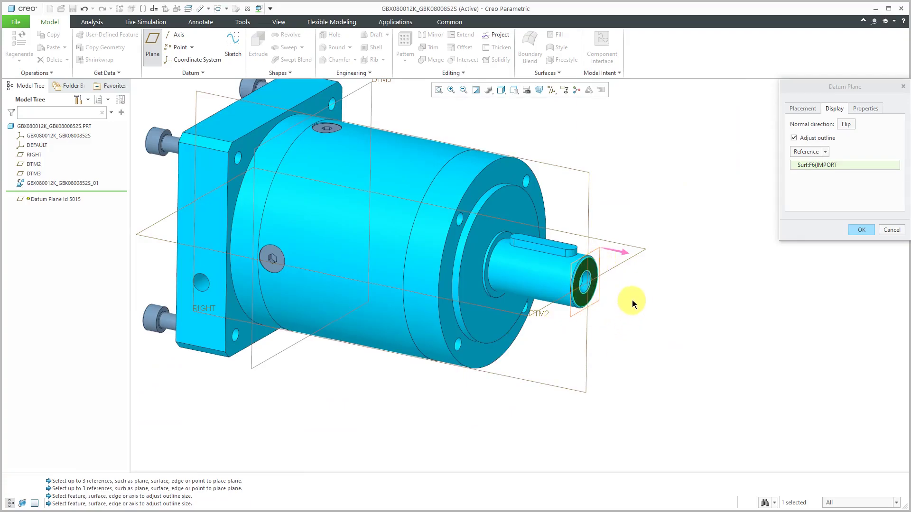
Step: Name the new datum plane END and complete the feature
{"action": "left_click", "coordinate": [876, 115]}
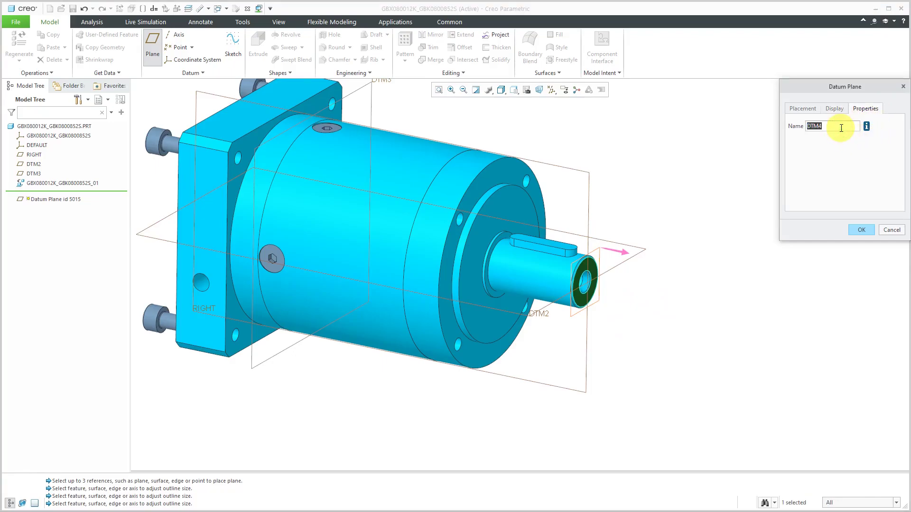
{"action": "type", "text": "end"}
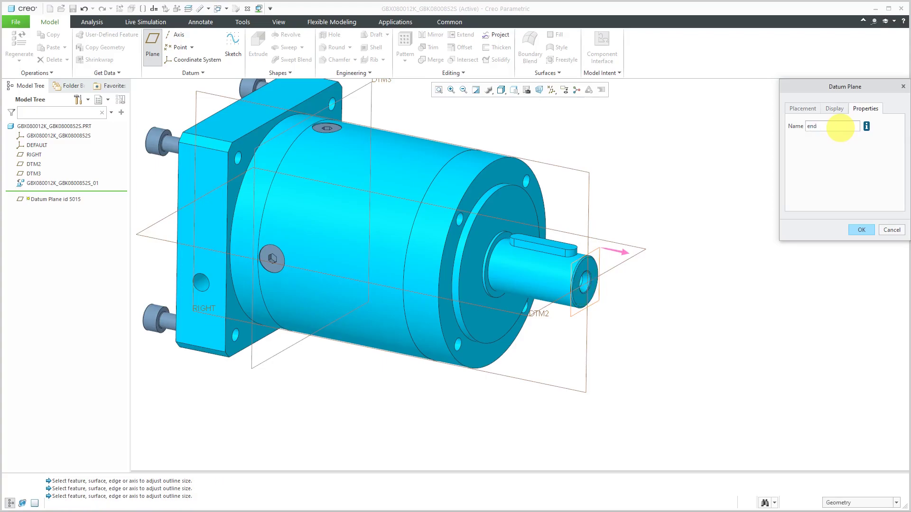
{"action": "key", "text": "Return"}
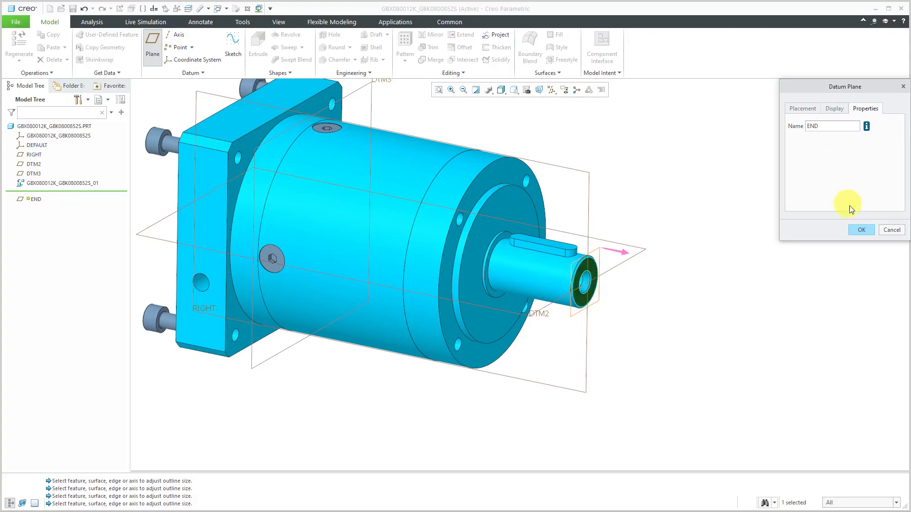
{"action": "left_click", "coordinate": [866, 230]}
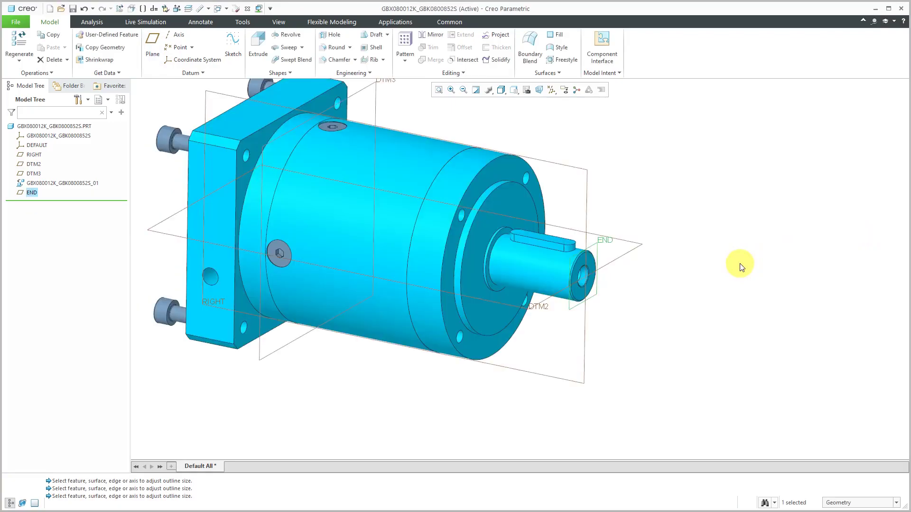
Step: Hide the RIGHT, DTM2 and DTM3 datum planes together
{"action": "middle_click_drag", "start_coordinate": [696, 268], "coordinate": [726, 287]}
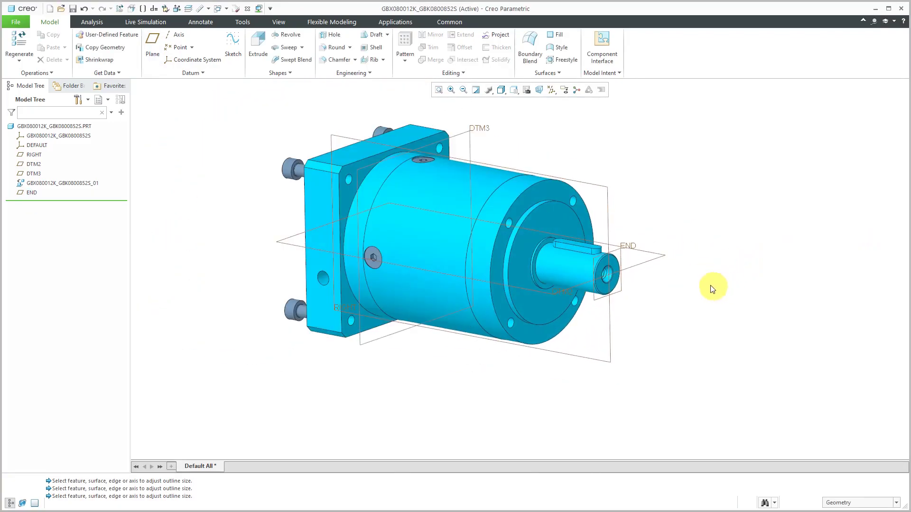
{"action": "left_click", "coordinate": [35, 155]}
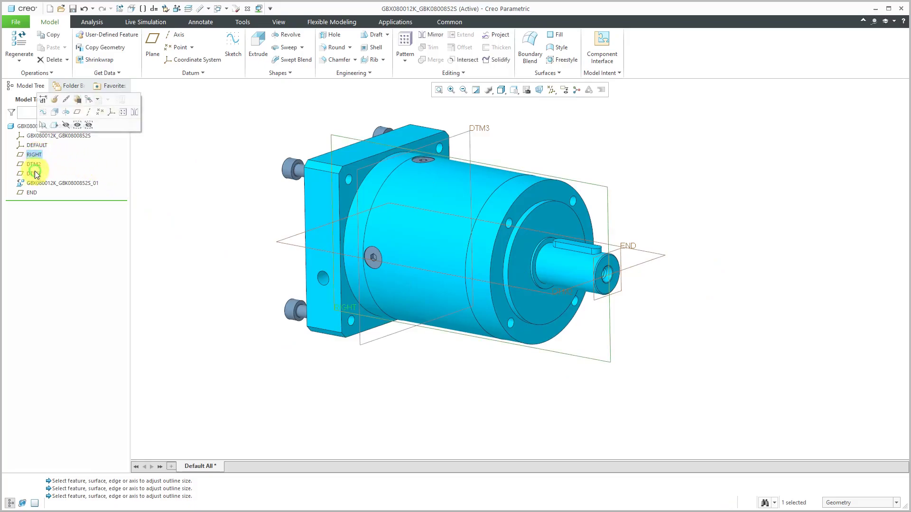
{"action": "left_click", "coordinate": [34, 173], "text": "shift"}
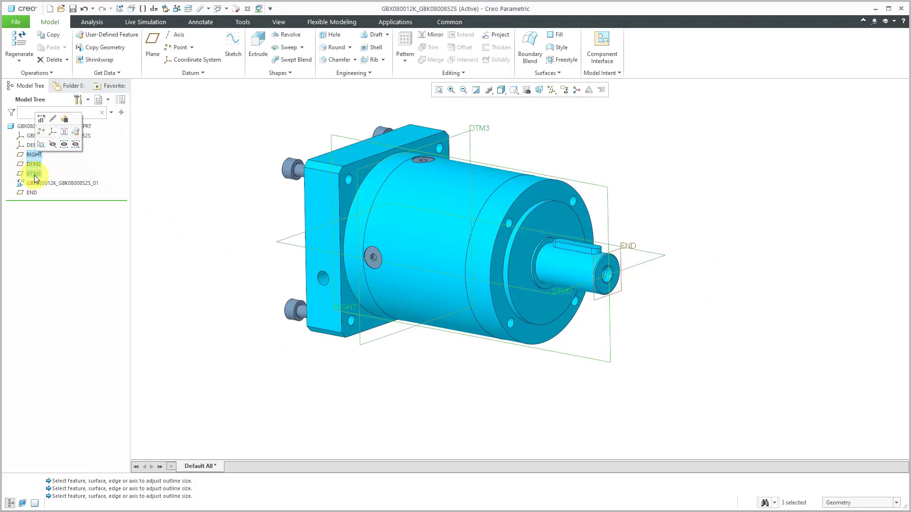
{"action": "left_click", "coordinate": [53, 143]}
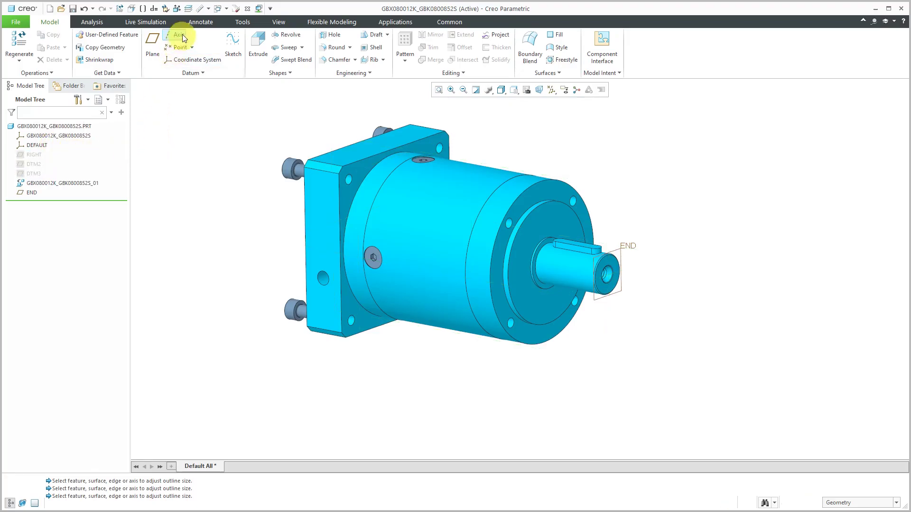
Step: Start a new layer in the layer tree and name it planes
{"action": "left_click", "coordinate": [189, 9]}
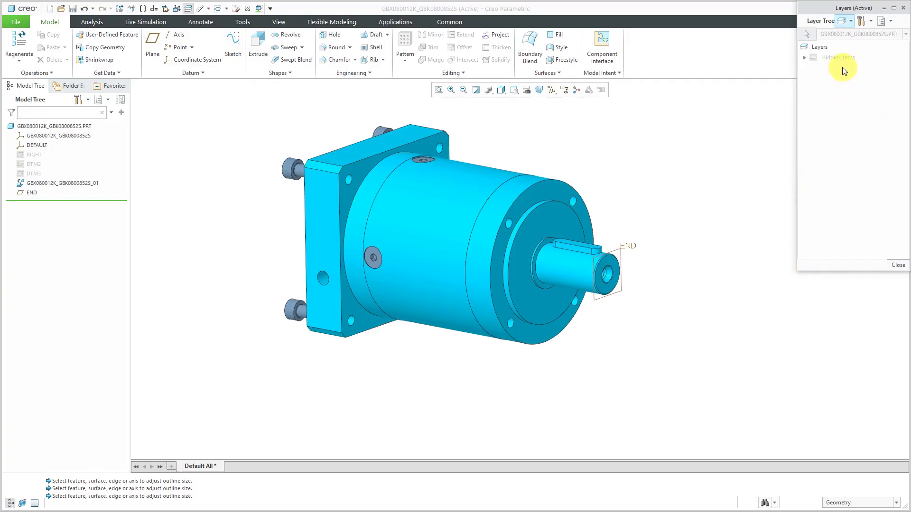
{"action": "right_click", "coordinate": [822, 106]}
{"action": "left_click", "coordinate": [850, 184]}
{"action": "type", "text": "planes"}
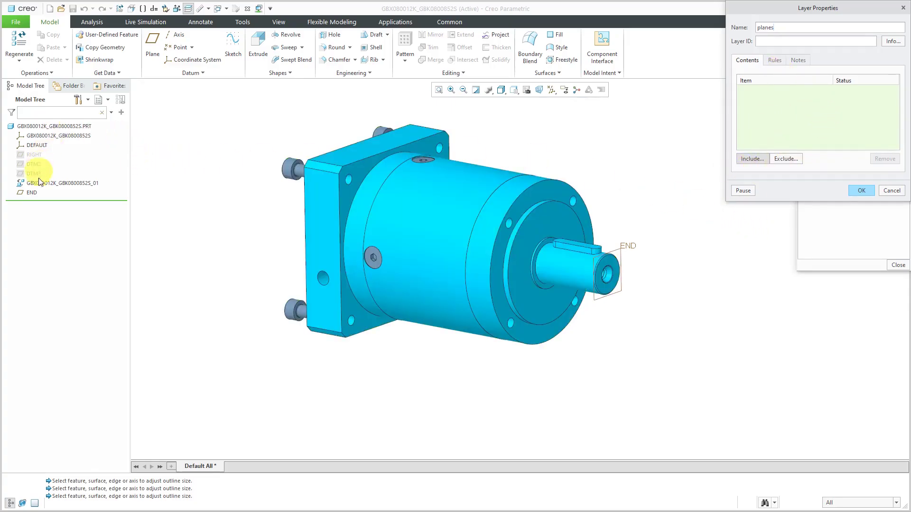
Step: Make the planes layer's rules Independent and Associative, keeping Rules Enabled
{"action": "left_click", "coordinate": [777, 61]}
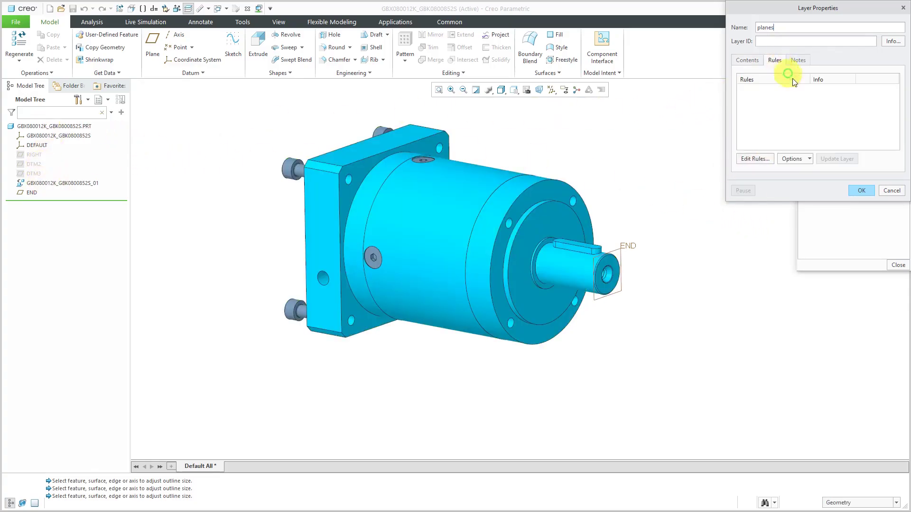
{"action": "left_click", "coordinate": [807, 159]}
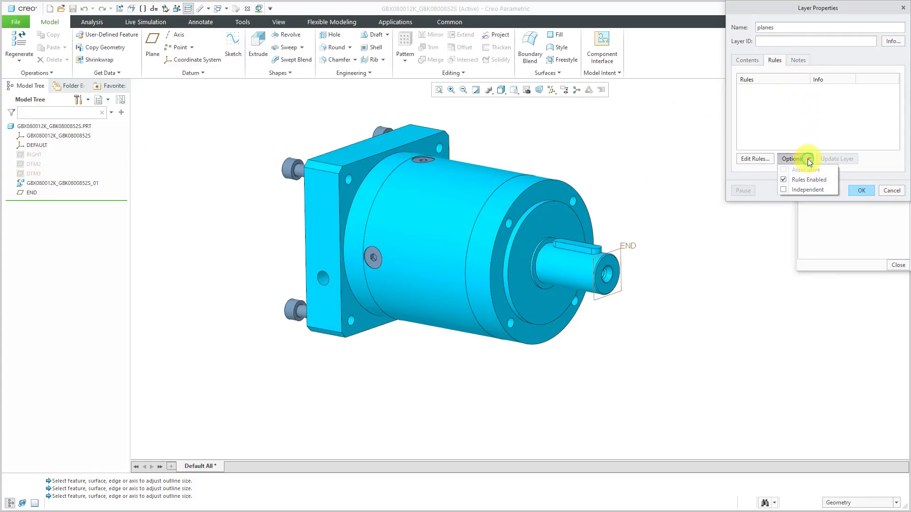
{"action": "left_click", "coordinate": [806, 190]}
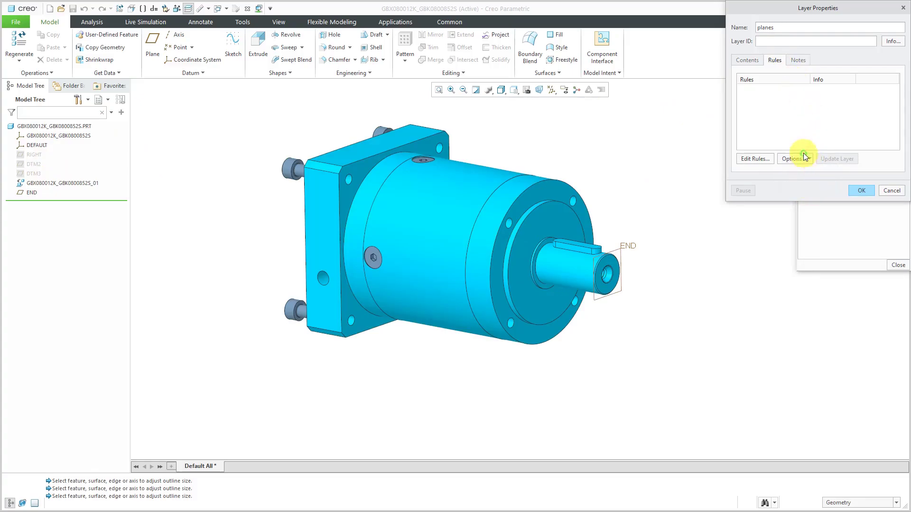
{"action": "left_click", "coordinate": [803, 158]}
{"action": "left_click", "coordinate": [801, 169]}
{"action": "left_click", "coordinate": [799, 158]}
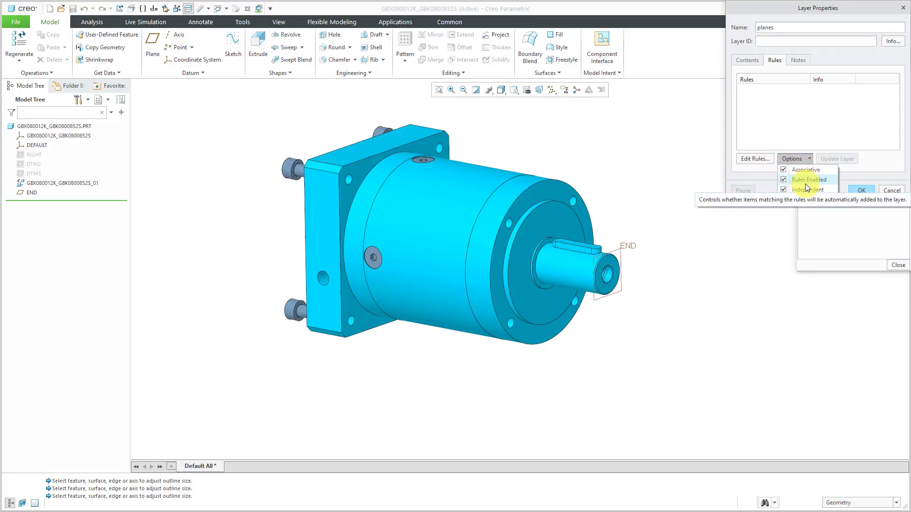
Step: Add a layer rule that collects features whose type is equal to Datum Plane, preview its results and accept the layer
{"action": "left_click", "coordinate": [759, 160]}
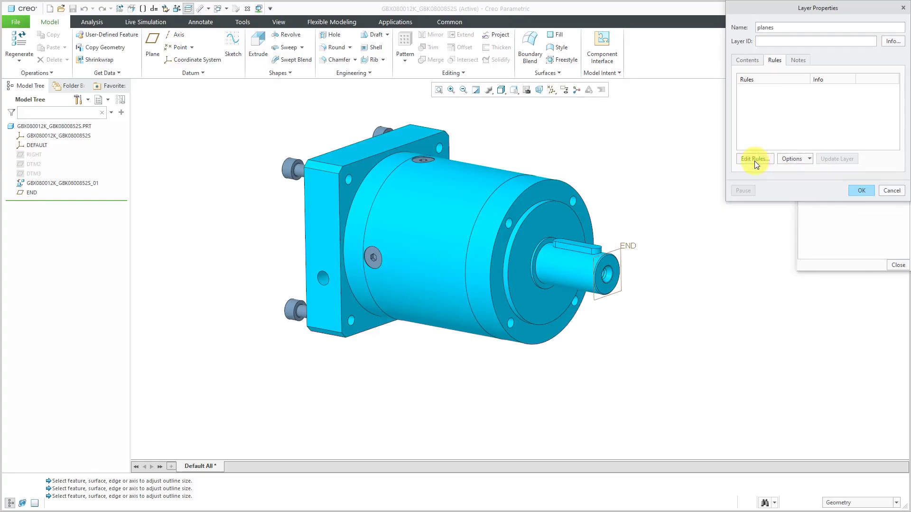
{"action": "left_click", "coordinate": [754, 161]}
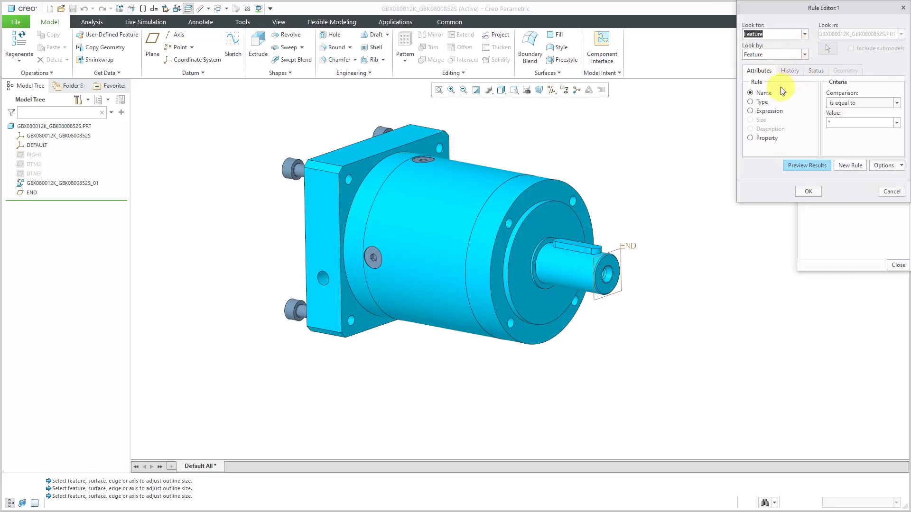
{"action": "left_click", "coordinate": [762, 102]}
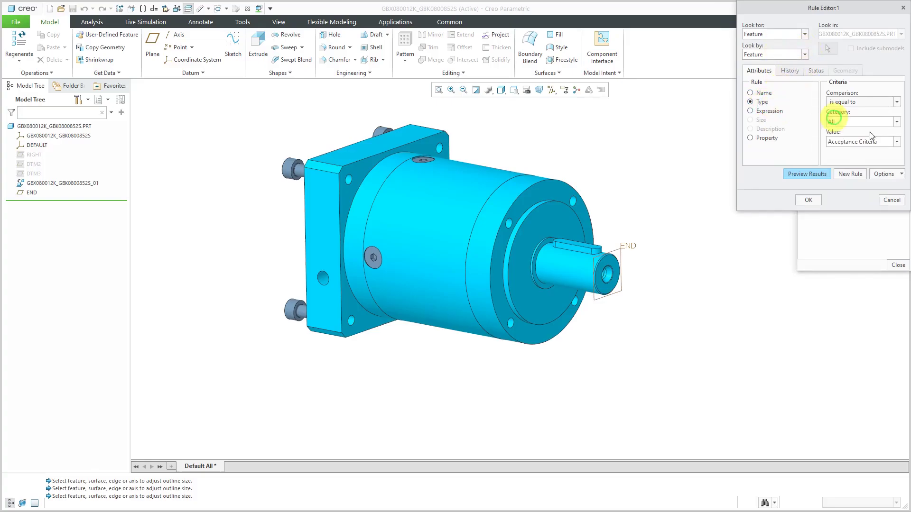
{"action": "left_click", "coordinate": [897, 143]}
{"action": "scroll", "coordinate": [887, 175], "scroll_direction": "down", "scroll_amount": 15}
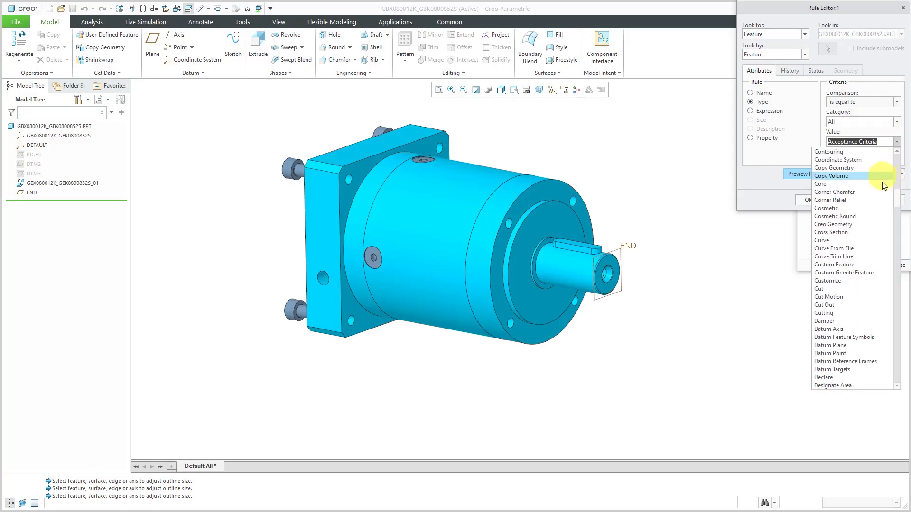
{"action": "left_click", "coordinate": [852, 345]}
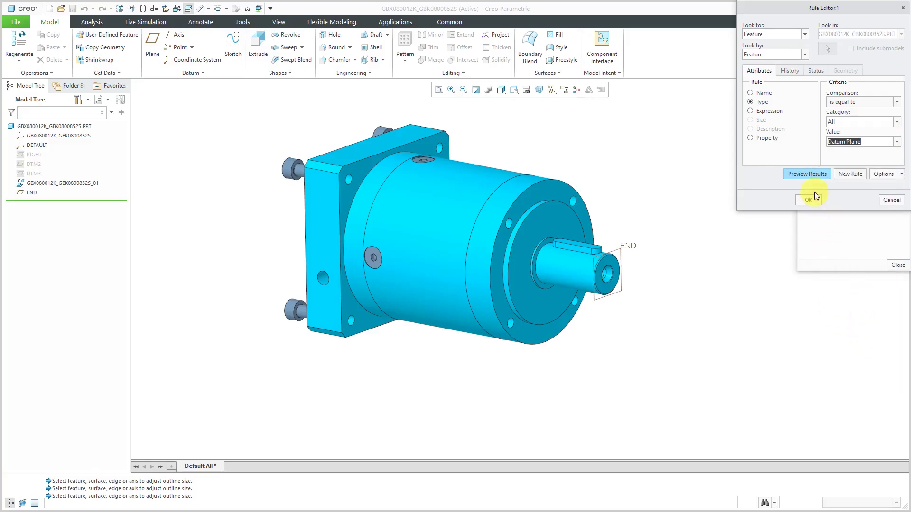
{"action": "left_click", "coordinate": [812, 174]}
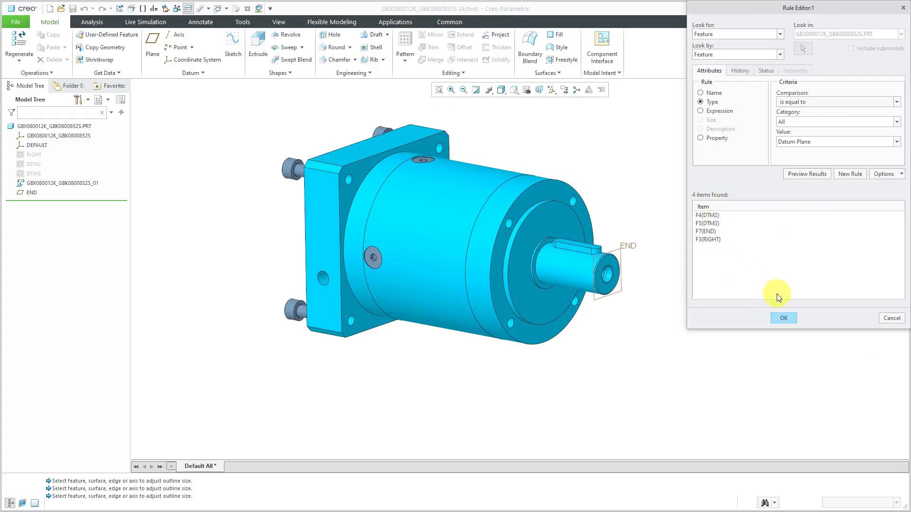
{"action": "left_click", "coordinate": [788, 319]}
{"action": "left_click", "coordinate": [858, 191]}
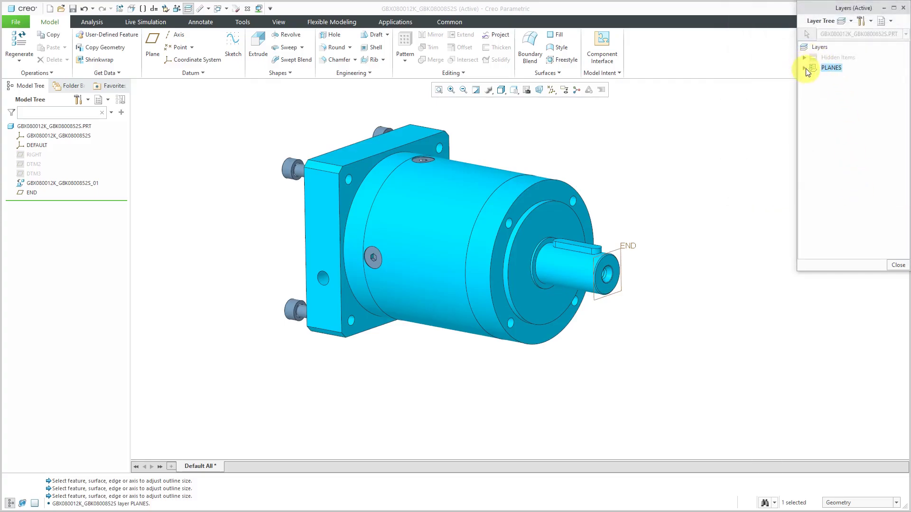
Step: Expand the PLANES layer to show its members and hide the whole layer
{"action": "left_click", "coordinate": [805, 68]}
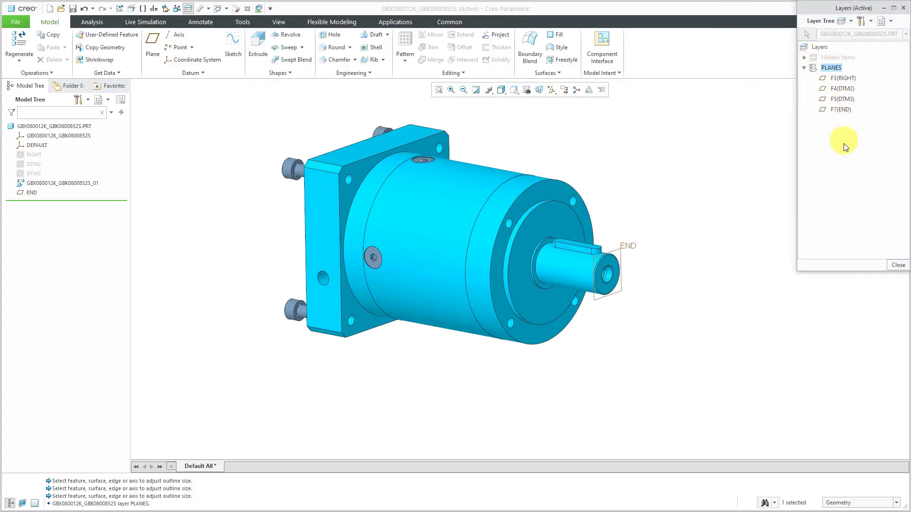
{"action": "right_click", "coordinate": [833, 68]}
{"action": "left_click", "coordinate": [864, 108]}
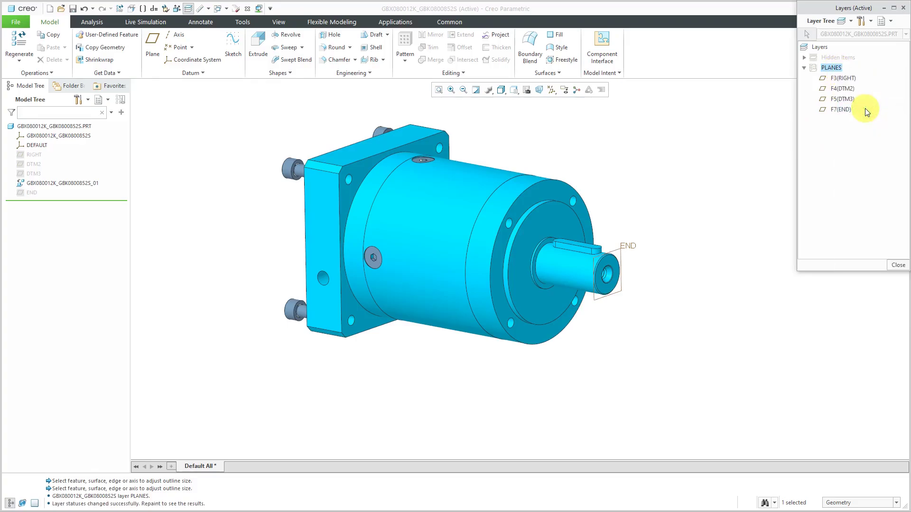
Step: Repaint the view, then show the PLANES layer again and close the layer tree
{"action": "key", "text": "ctrl+r"}
{"action": "right_click", "coordinate": [828, 68]}
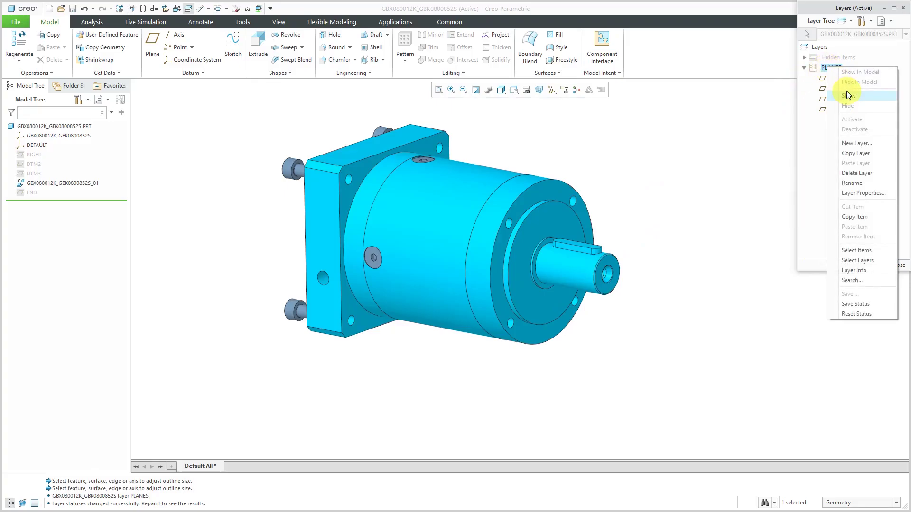
{"action": "left_click", "coordinate": [848, 96]}
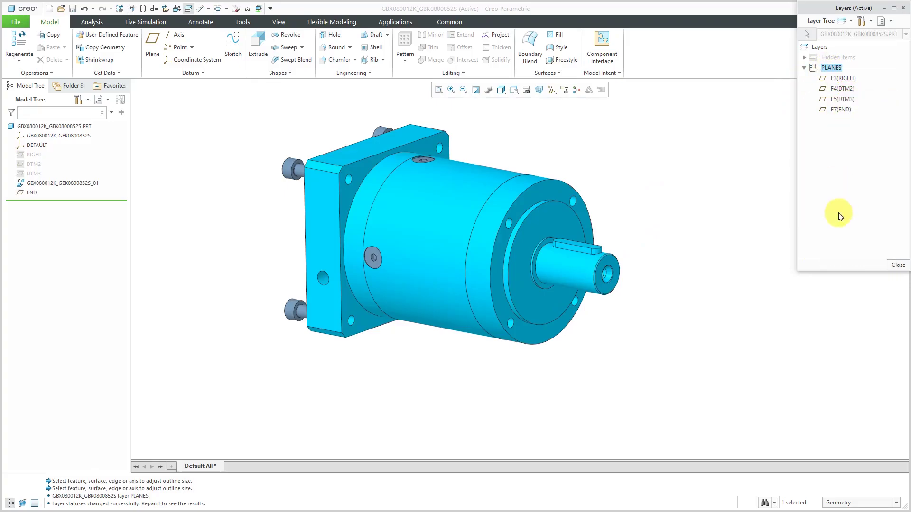
{"action": "left_click", "coordinate": [896, 265]}
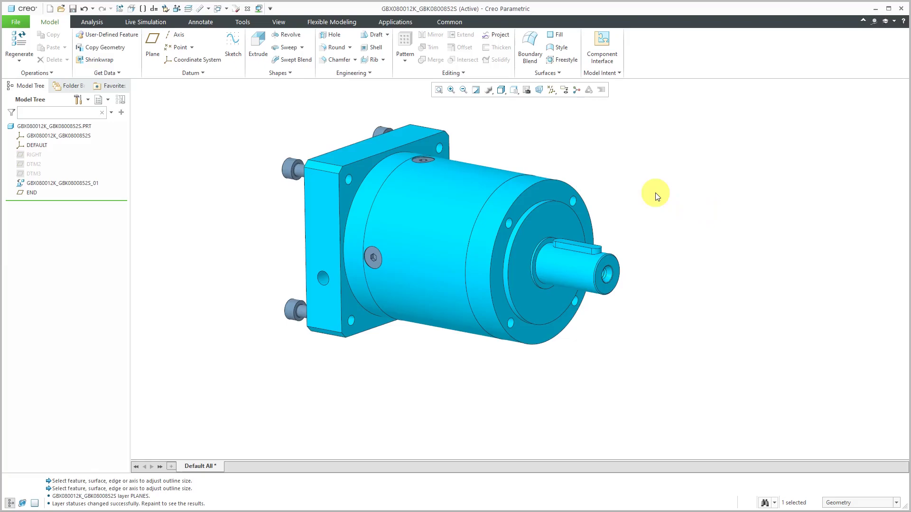
{"action": "middle_click_drag", "start_coordinate": [655, 194], "coordinate": [616, 182]}
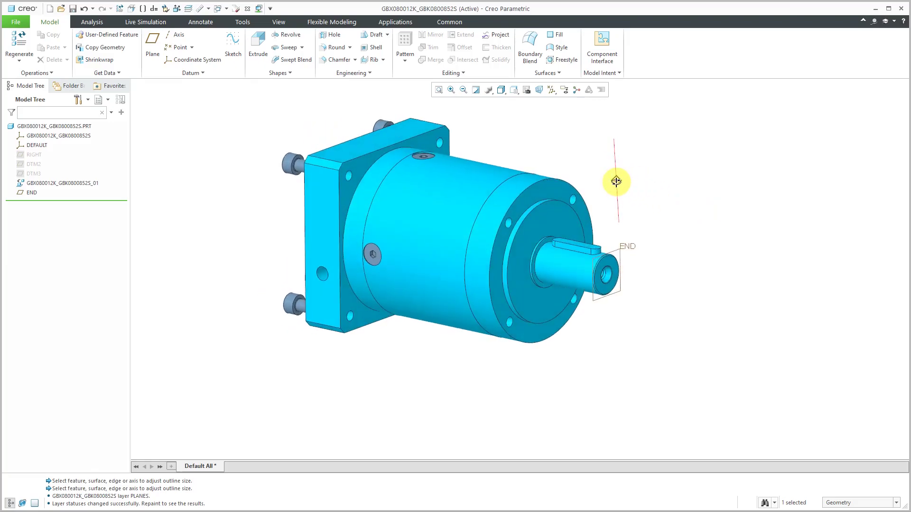
Step: Start a datum plane parallel to the mounting flange's shaft-side face, with an offset of 10
{"action": "scroll", "coordinate": [492, 136], "scroll_direction": "up", "scroll_amount": 1}
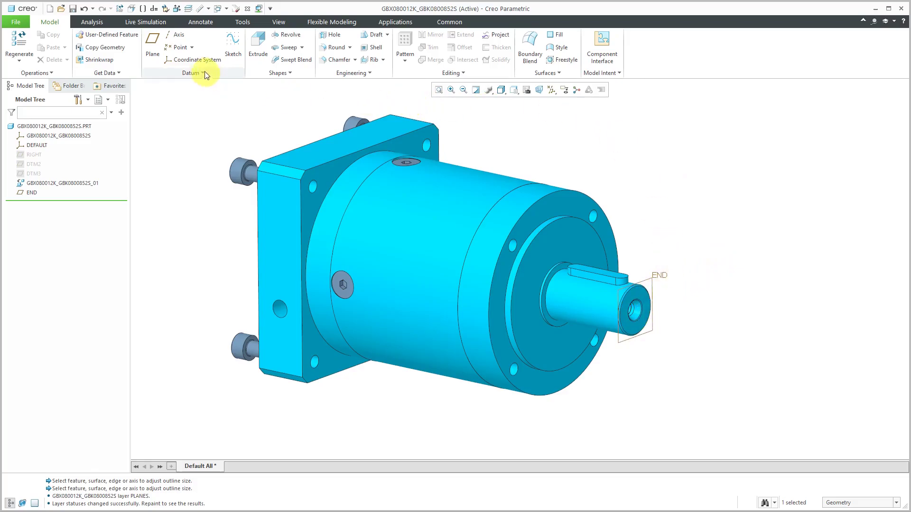
{"action": "left_click", "coordinate": [158, 53]}
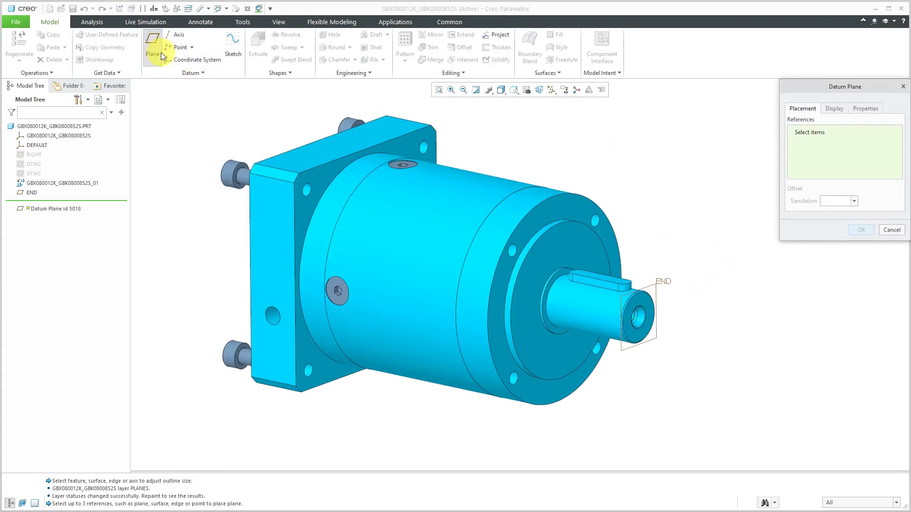
{"action": "left_click", "coordinate": [320, 181]}
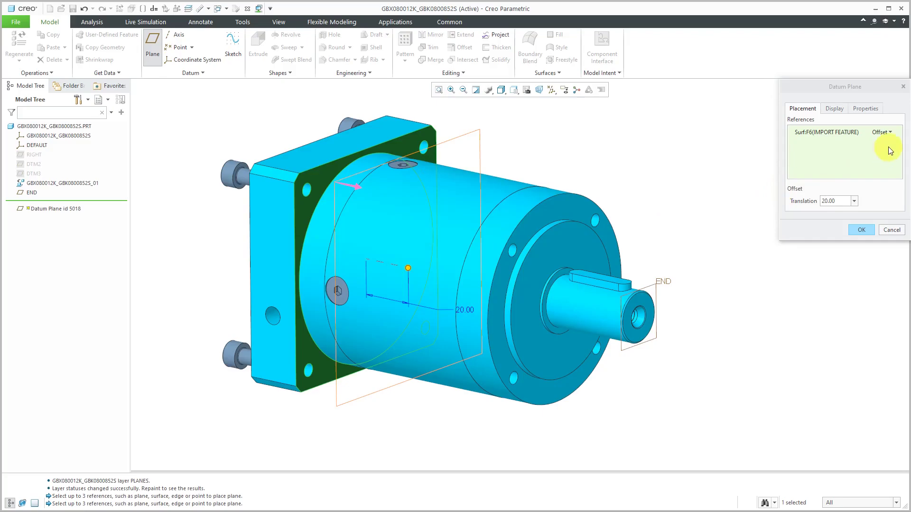
{"action": "double_click", "coordinate": [463, 310]}
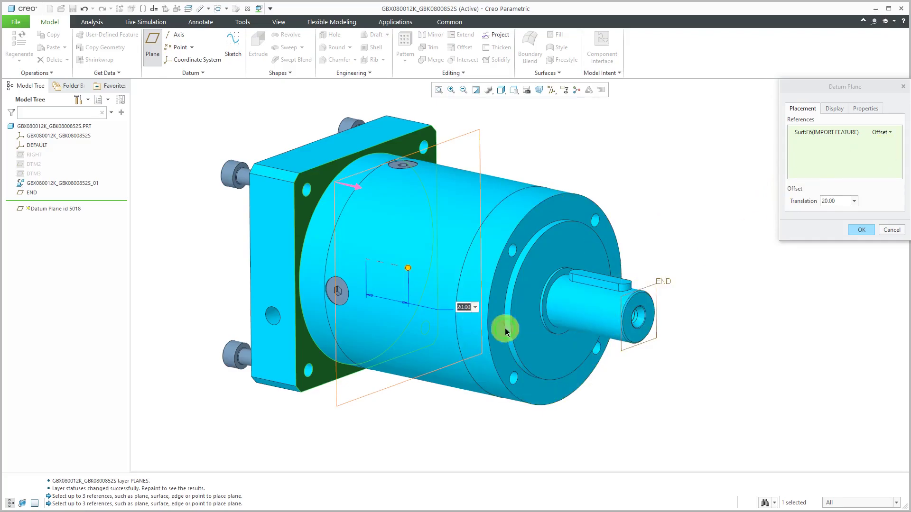
{"action": "type", "text": "10"}
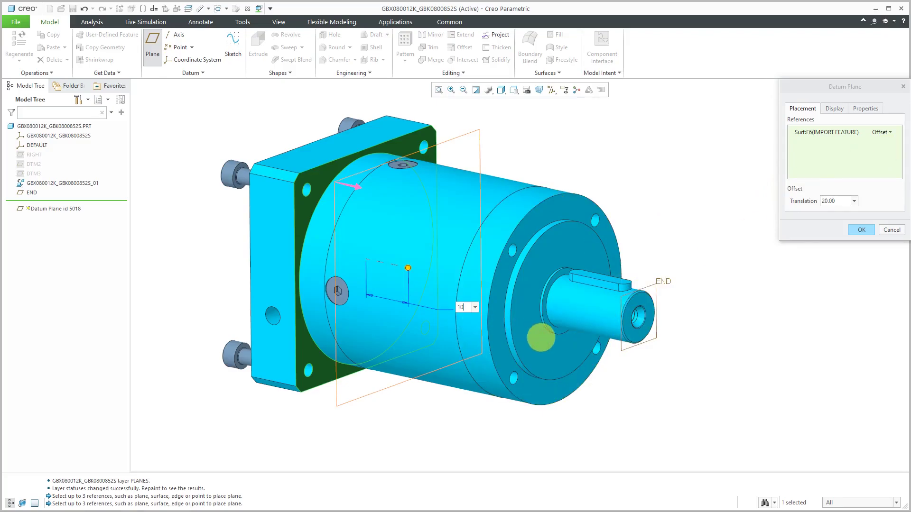
{"action": "key", "text": "Return"}
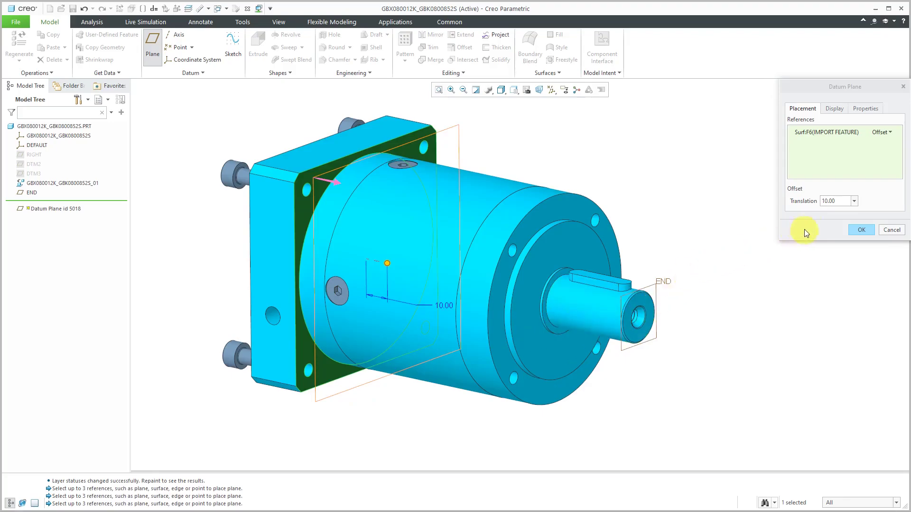
Step: Set the new plane's offset from the flange face to 5 and accept the plane
{"action": "left_click", "coordinate": [833, 202]}
{"action": "type", "text": "5"}
{"action": "key", "text": "Return"}
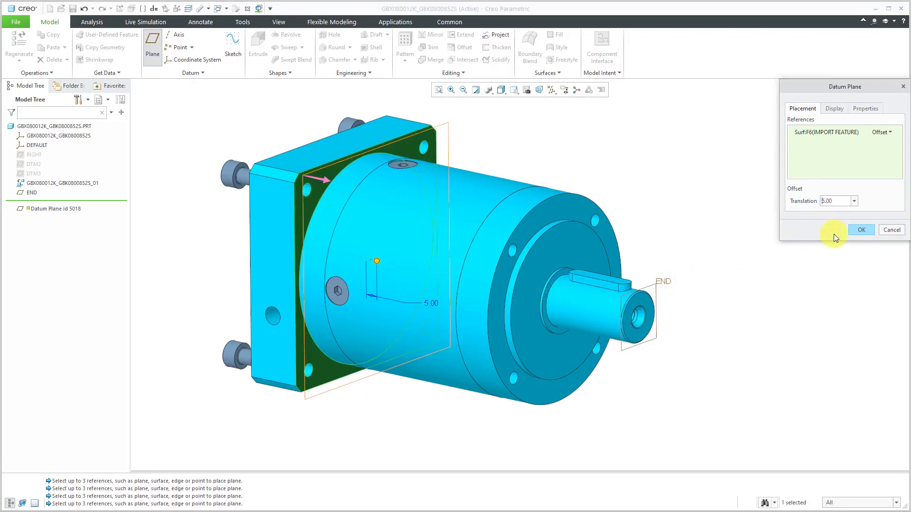
{"action": "left_click", "coordinate": [861, 230]}
{"action": "left_click", "coordinate": [704, 166]}
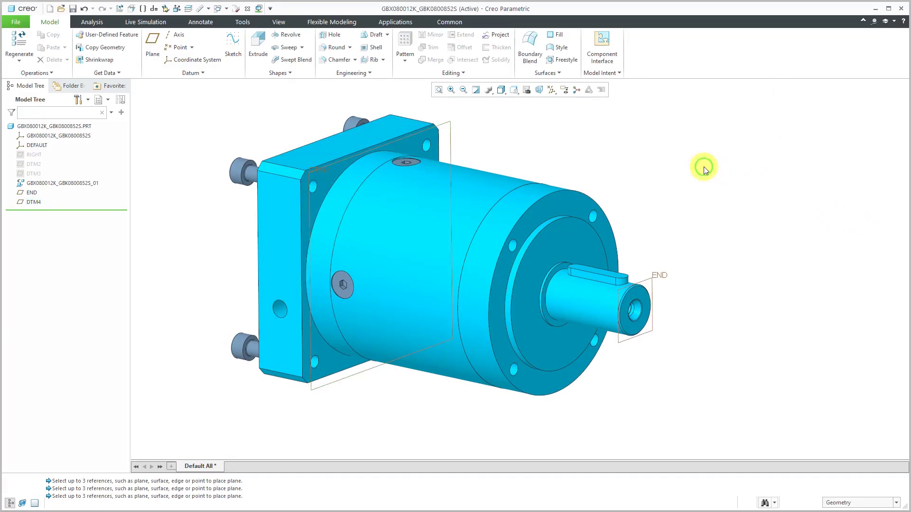
Step: Hide the offset plane DTM4 individually
{"action": "mouse_move", "coordinate": [600, 167]}
{"action": "middle_mouse_down"}
{"action": "mouse_move", "coordinate": [622, 162]}
{"action": "mouse_move", "coordinate": [600, 167]}
{"action": "middle_mouse_up"}
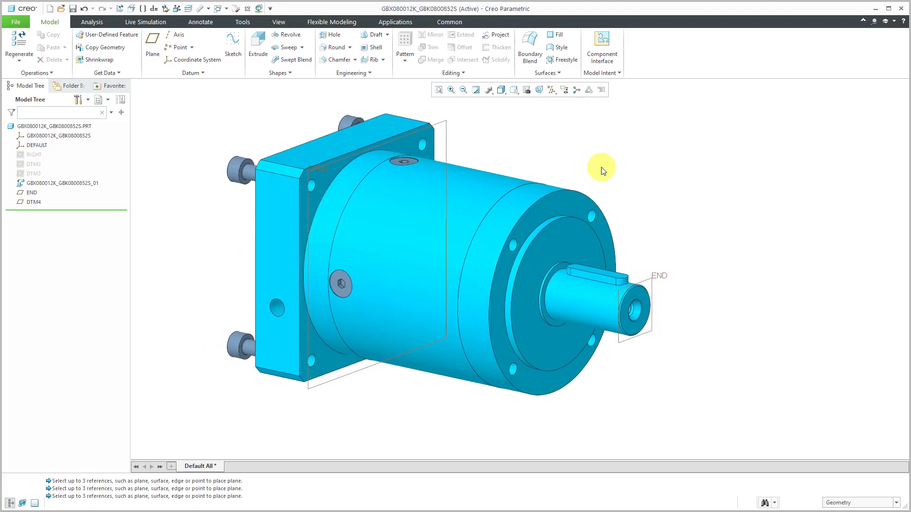
{"action": "left_click", "coordinate": [448, 124]}
{"action": "left_click", "coordinate": [479, 95]}
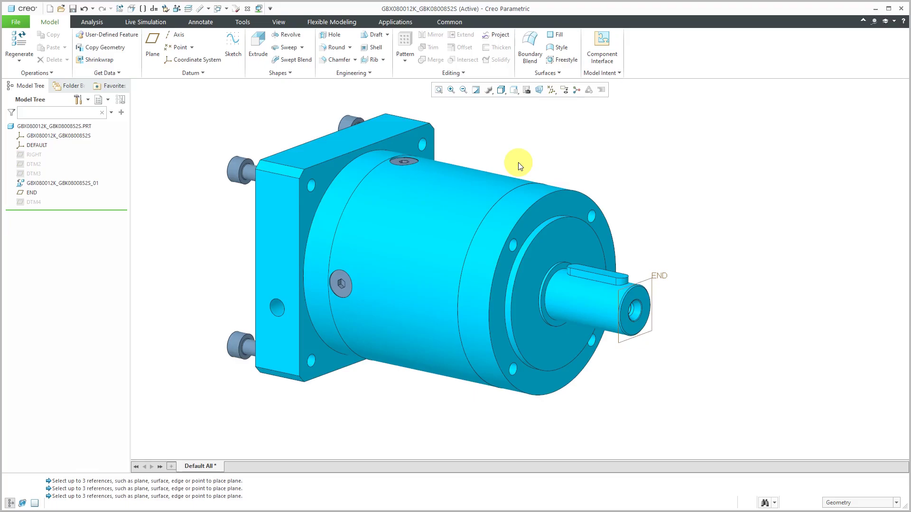
Step: Start a datum plane through three vertices at the rounded outer end of the shaft key
{"action": "left_click", "coordinate": [158, 45]}
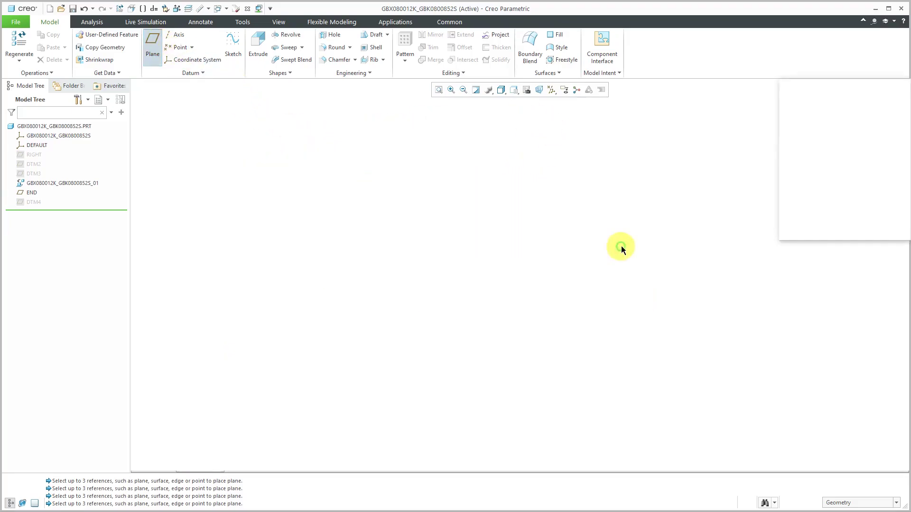
{"action": "scroll", "coordinate": [651, 283], "scroll_direction": "up", "scroll_amount": 5}
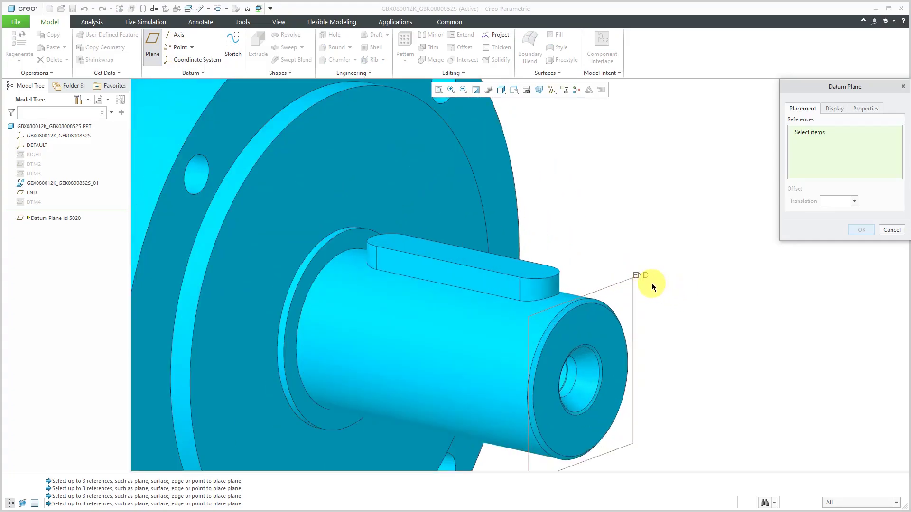
{"action": "left_click", "coordinate": [521, 278]}
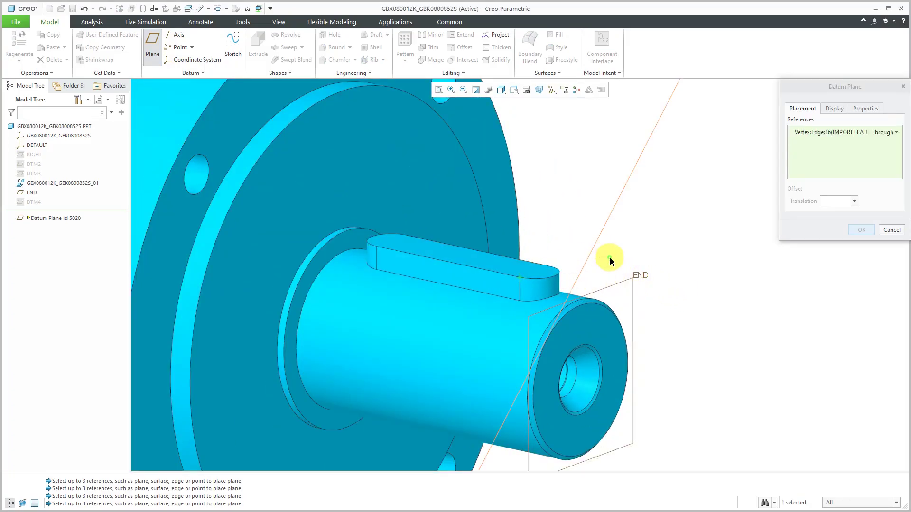
{"action": "left_click", "coordinate": [558, 283]}
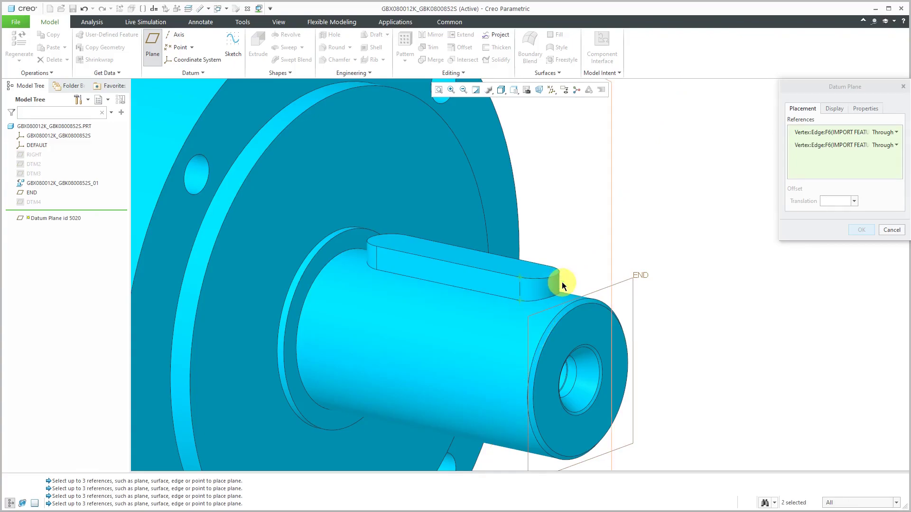
{"action": "middle_click_drag", "start_coordinate": [572, 281], "coordinate": [504, 295]}
{"action": "scroll", "coordinate": [504, 295], "scroll_direction": "up", "scroll_amount": 3}
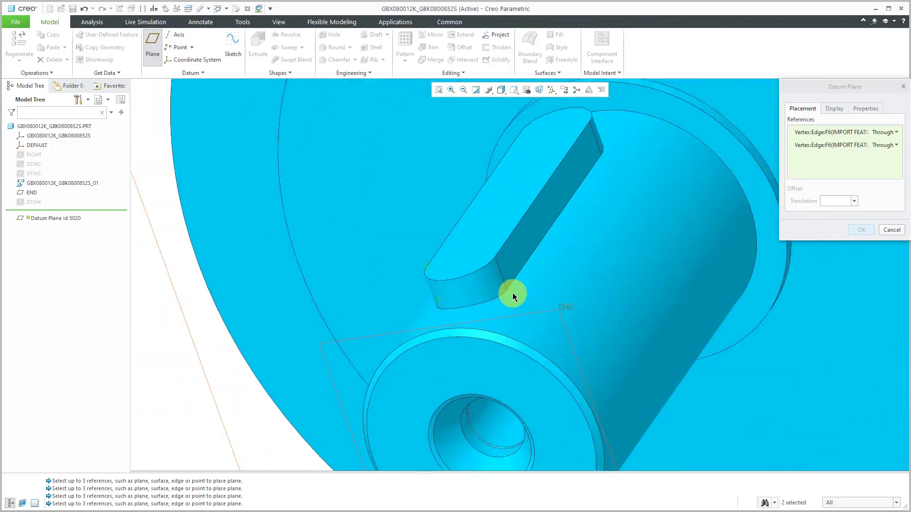
{"action": "left_click", "coordinate": [507, 287]}
{"action": "scroll", "coordinate": [504, 292], "scroll_direction": "down", "scroll_amount": 5}
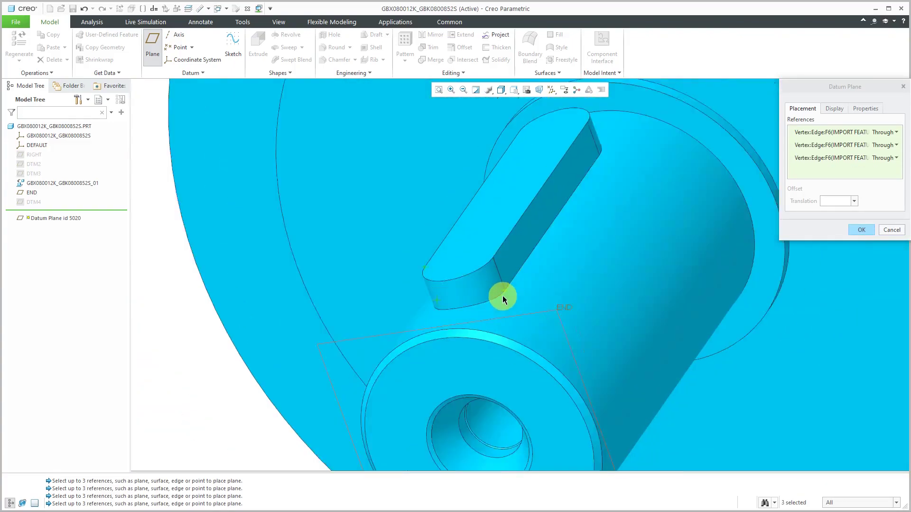
{"action": "middle_click_drag", "start_coordinate": [501, 294], "coordinate": [579, 260]}
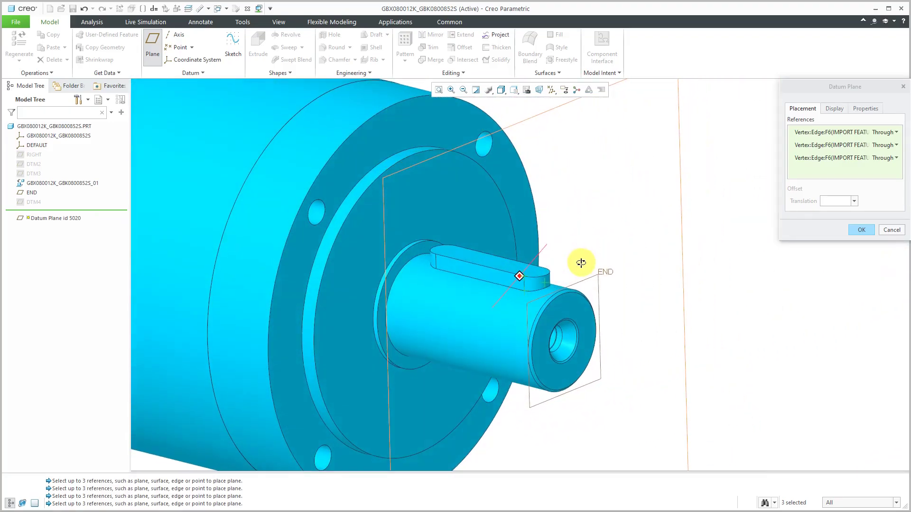
Step: Adjust the plane's outline to fit the key's rounded end surface as reference and accept the plane
{"action": "left_click", "coordinate": [834, 109]}
{"action": "left_click", "coordinate": [813, 137]}
{"action": "left_click", "coordinate": [807, 170]}
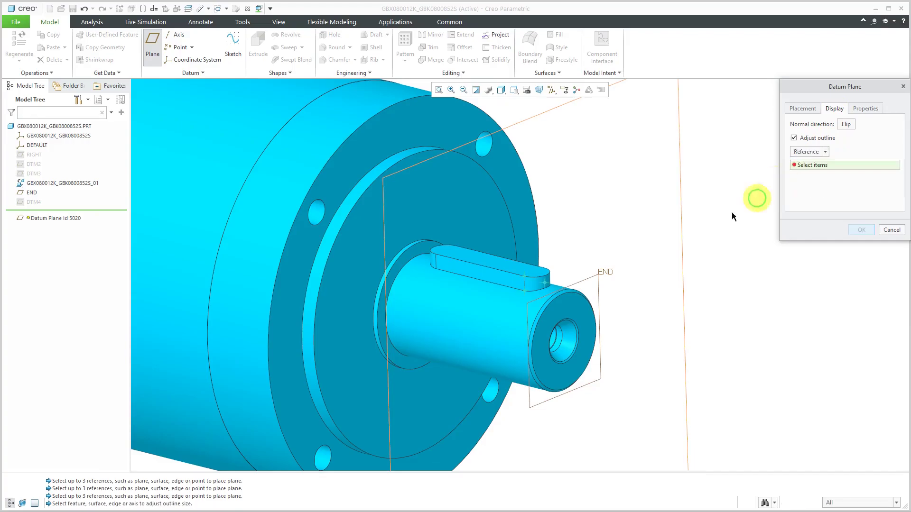
{"action": "left_click", "coordinate": [541, 283]}
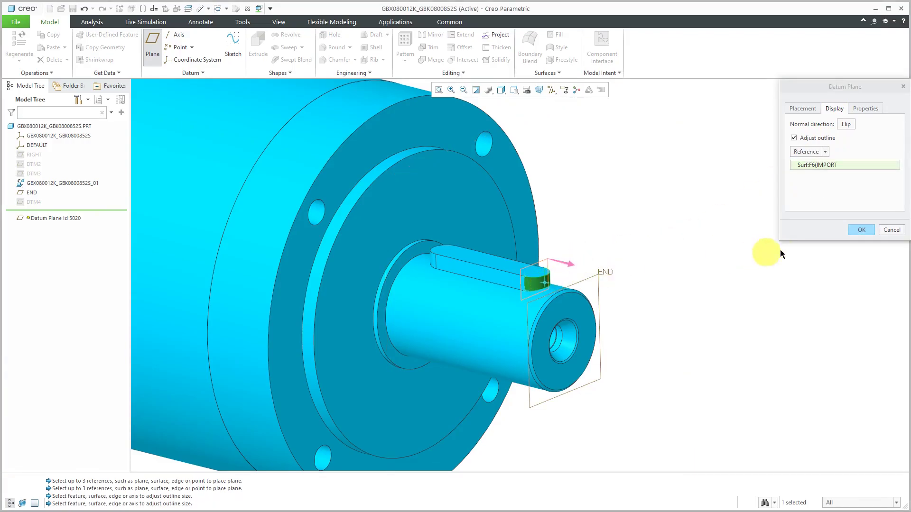
{"action": "left_click", "coordinate": [862, 230]}
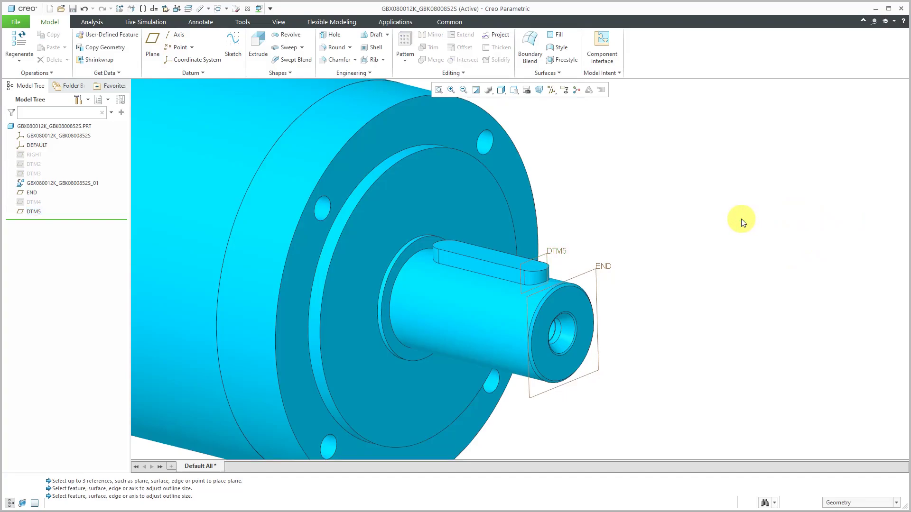
Step: Start a datum plane through the flange's upper rear edge, rotated 30 degrees from the flange's top face
{"action": "scroll", "coordinate": [762, 268], "scroll_direction": "up", "scroll_amount": 4}
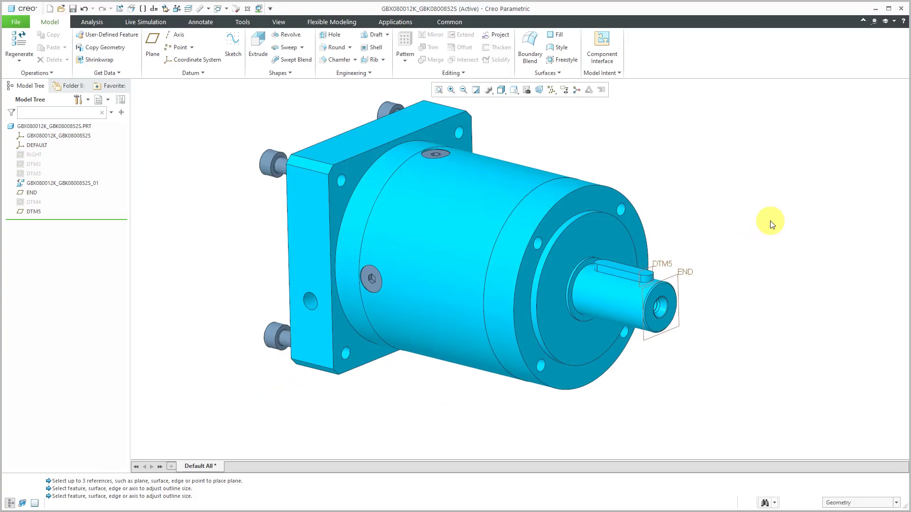
{"action": "left_click", "coordinate": [152, 50]}
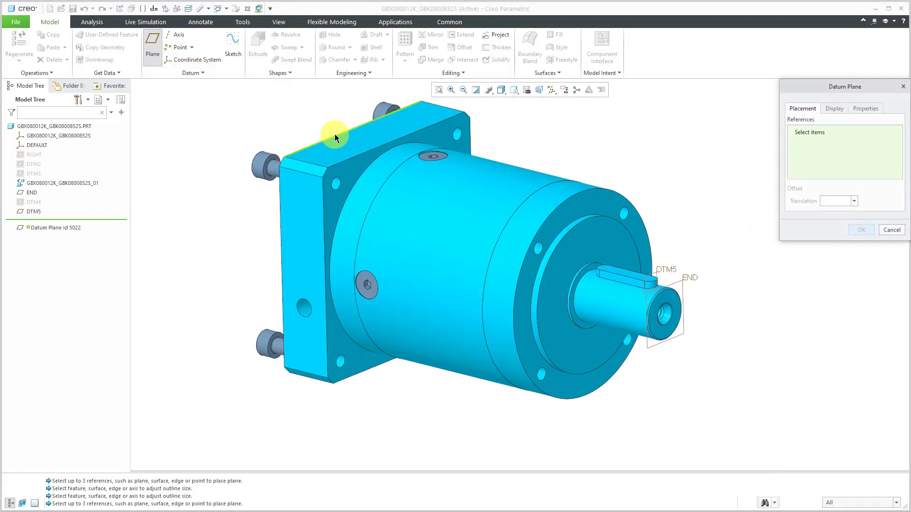
{"action": "left_click", "coordinate": [334, 137]}
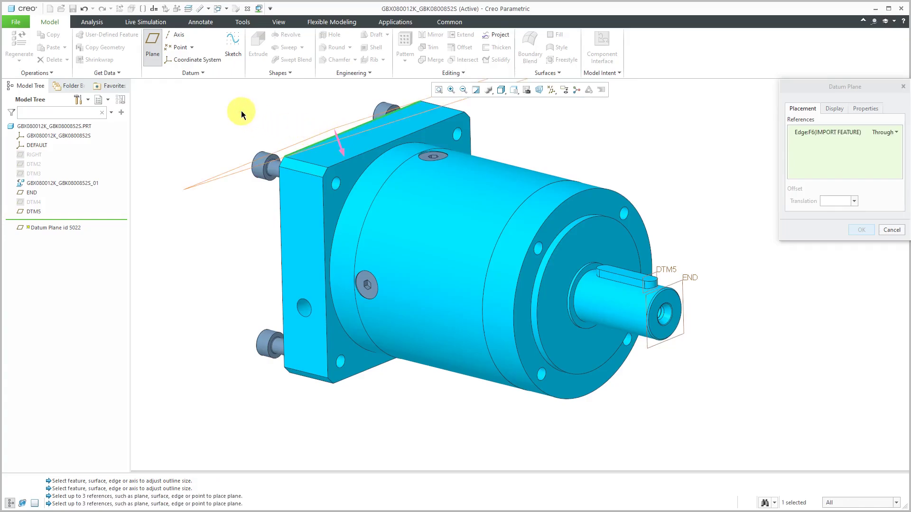
{"action": "left_click", "coordinate": [382, 134], "text": "ctrl"}
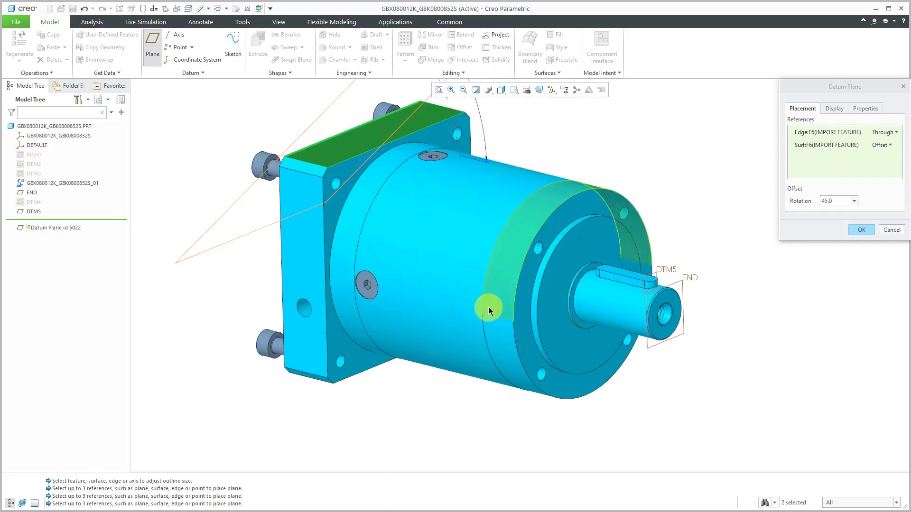
{"action": "scroll", "coordinate": [488, 307], "scroll_direction": "up", "scroll_amount": 3}
{"action": "middle_click_drag", "start_coordinate": [516, 268], "coordinate": [519, 258]}
{"action": "double_click", "coordinate": [444, 150]}
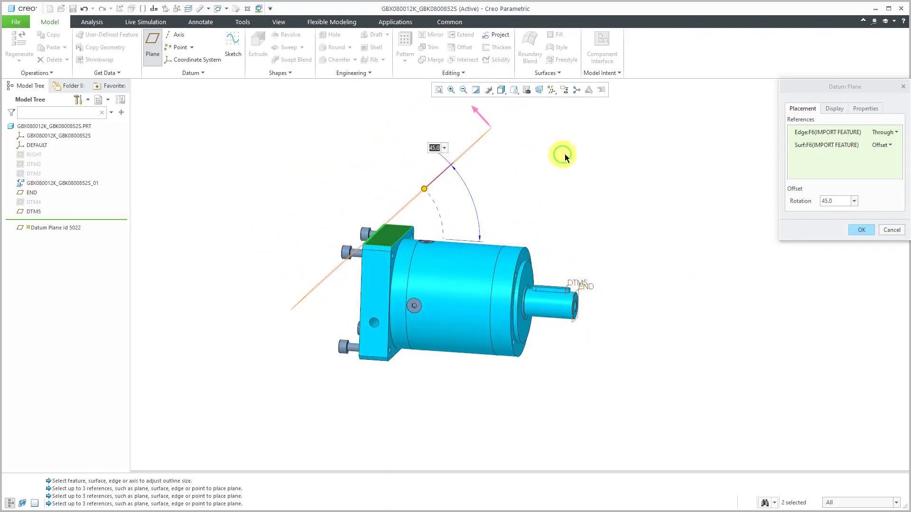
{"action": "type", "text": "30"}
{"action": "key", "text": "Return"}
Step: Set the angled plane's rotation to 22.5 degrees and accept the plane
{"action": "mouse_move", "coordinate": [438, 204]}
{"action": "left_mouse_down"}
{"action": "mouse_move", "coordinate": [421, 179]}
{"action": "mouse_move", "coordinate": [440, 215]}
{"action": "left_mouse_up"}
{"action": "double_click", "coordinate": [464, 190]}
{"action": "type", "text": "22.5"}
{"action": "key", "text": "Return"}
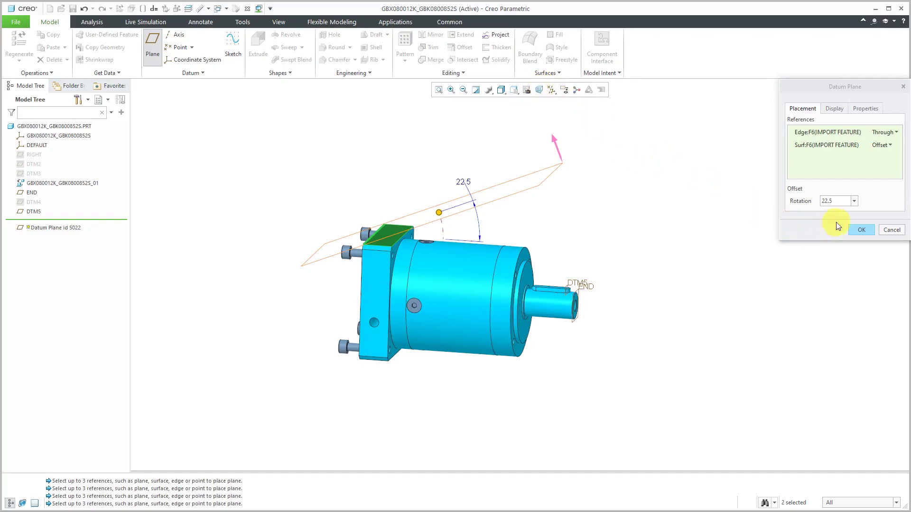
{"action": "left_click", "coordinate": [858, 230]}
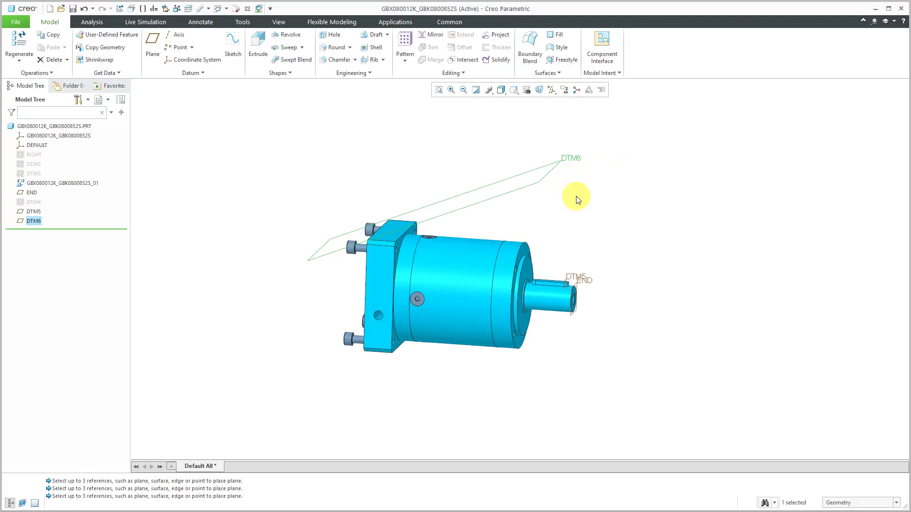
Step: Create a datum axis through the intersection of the angled plane DTM6 and the shaft key plane DTM5
{"action": "middle_click_drag", "start_coordinate": [581, 197], "coordinate": [567, 210]}
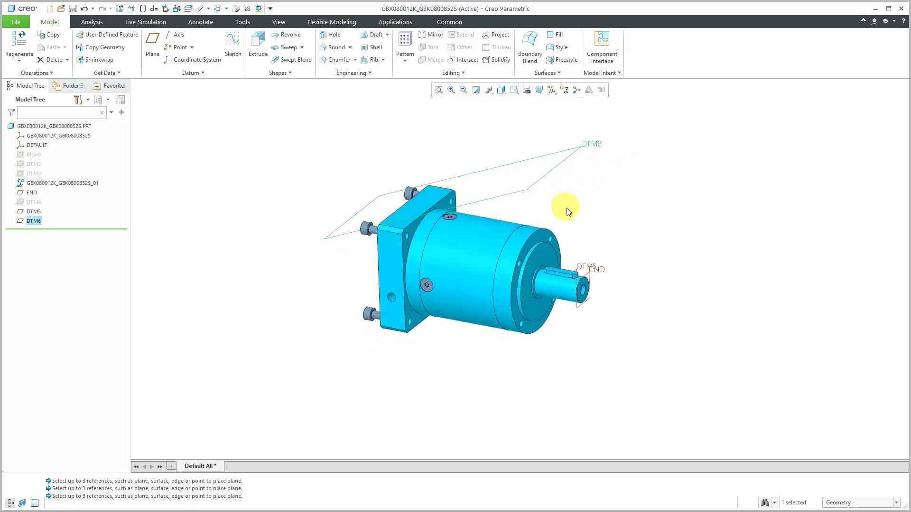
{"action": "right_click", "coordinate": [616, 216]}
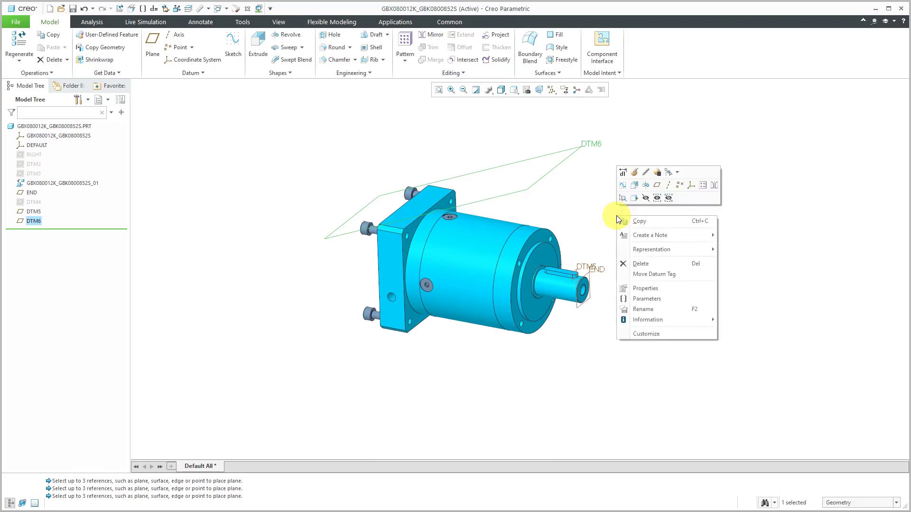
{"action": "left_click", "coordinate": [669, 189]}
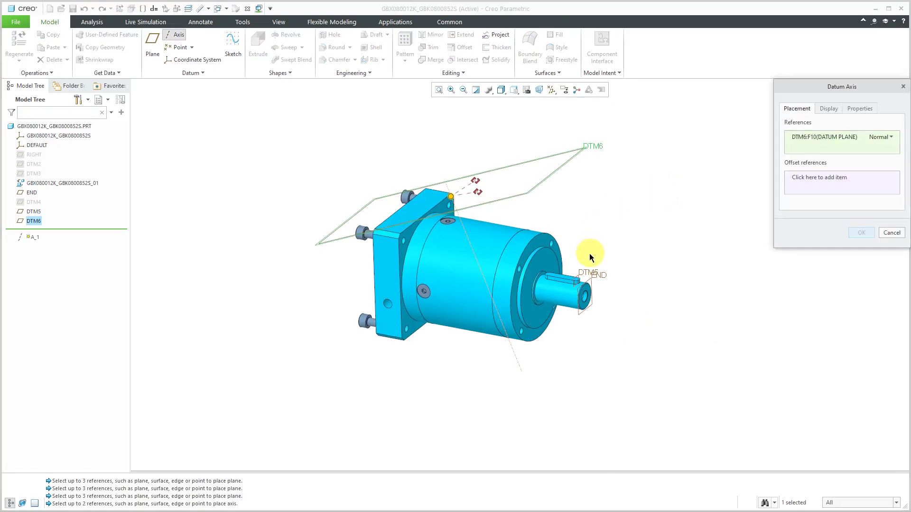
{"action": "left_click", "coordinate": [583, 274], "text": "ctrl"}
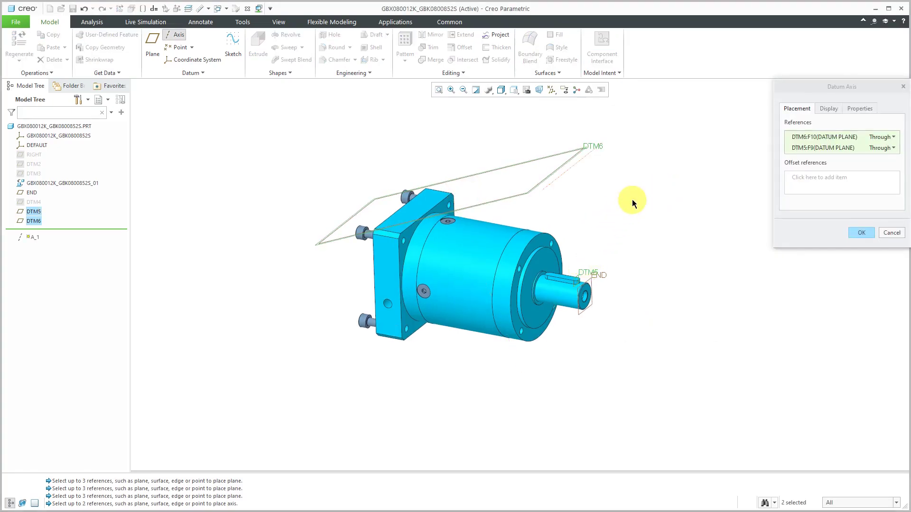
{"action": "mouse_move", "coordinate": [606, 193]}
{"action": "middle_mouse_down"}
{"action": "mouse_move", "coordinate": [625, 185]}
{"action": "mouse_move", "coordinate": [608, 191]}
{"action": "middle_mouse_up"}
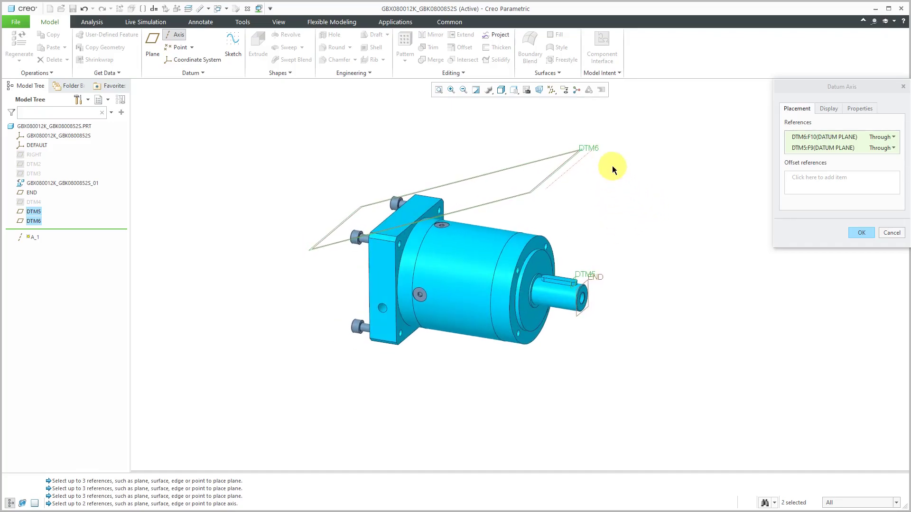
{"action": "left_click", "coordinate": [861, 233]}
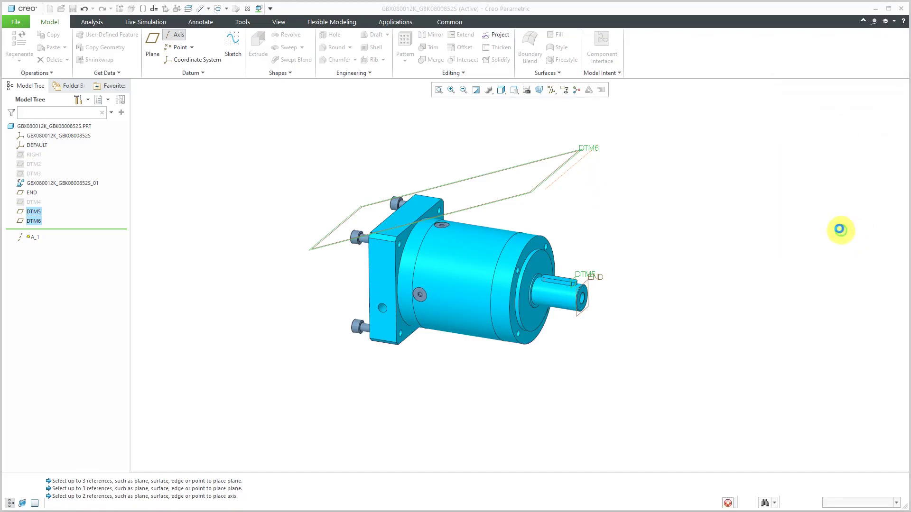
Step: Turn on the display of datum axes in the model view
{"action": "left_click", "coordinate": [551, 93]}
{"action": "left_click", "coordinate": [579, 112]}
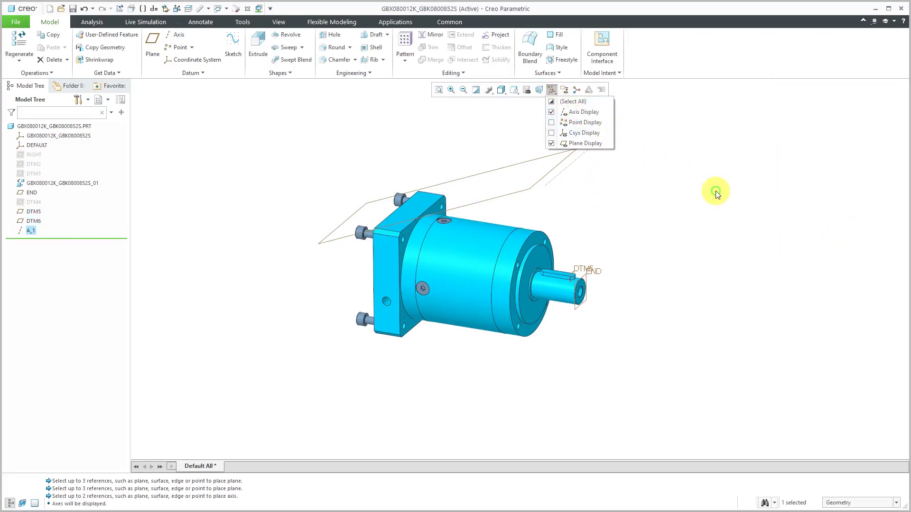
{"action": "left_click", "coordinate": [705, 219]}
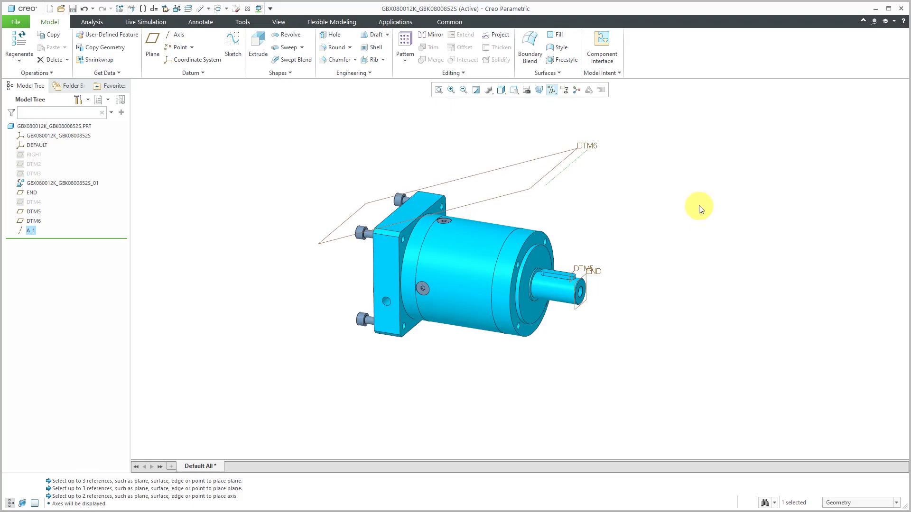
Step: Create a datum plane through the new axis and the flange's upper front edge
{"action": "right_click", "coordinate": [700, 208]}
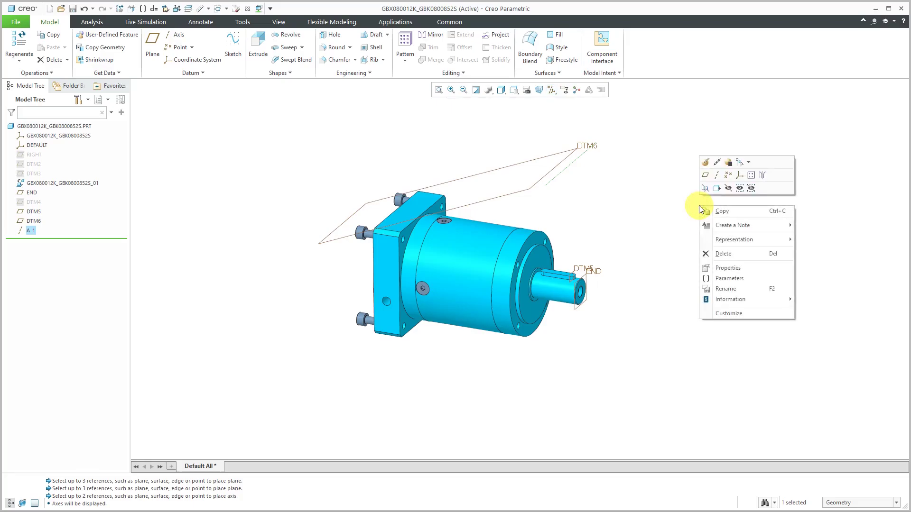
{"action": "left_click", "coordinate": [708, 176]}
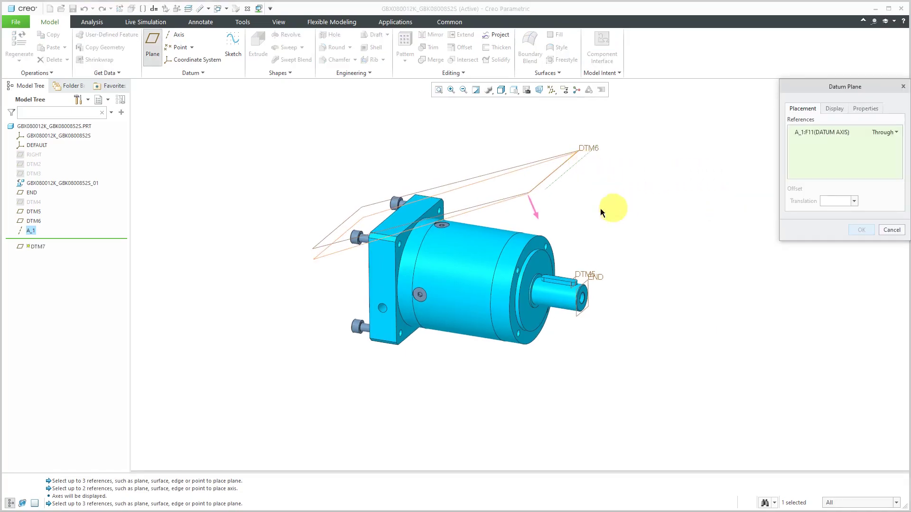
{"action": "scroll", "coordinate": [423, 217], "scroll_direction": "down", "scroll_amount": 2}
{"action": "left_click", "coordinate": [423, 213], "text": "ctrl"}
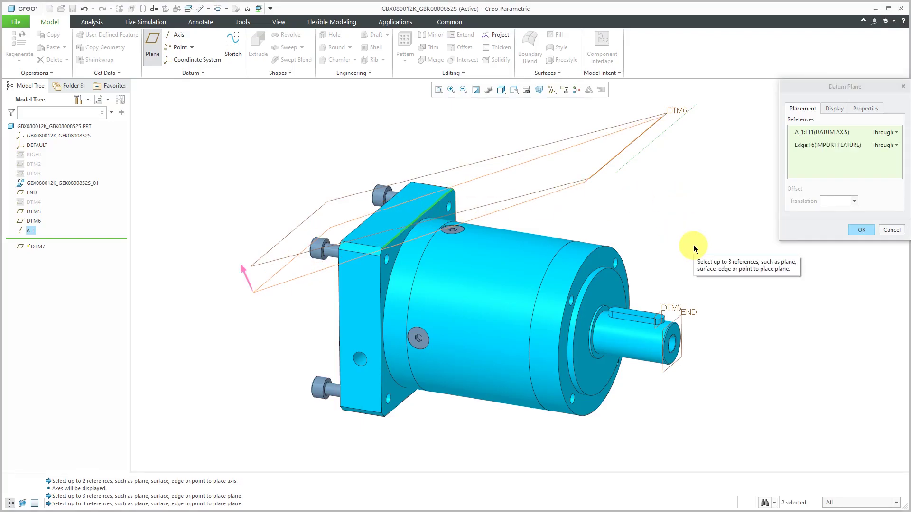
{"action": "left_click", "coordinate": [860, 230]}
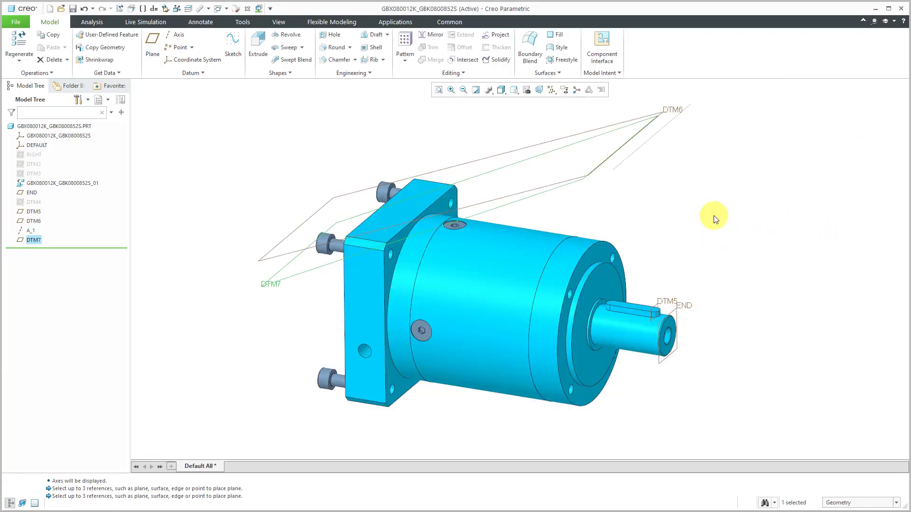
Step: Hide the datum planes DTM7 and DTM6 and the axis A_1
{"action": "right_click", "coordinate": [679, 201]}
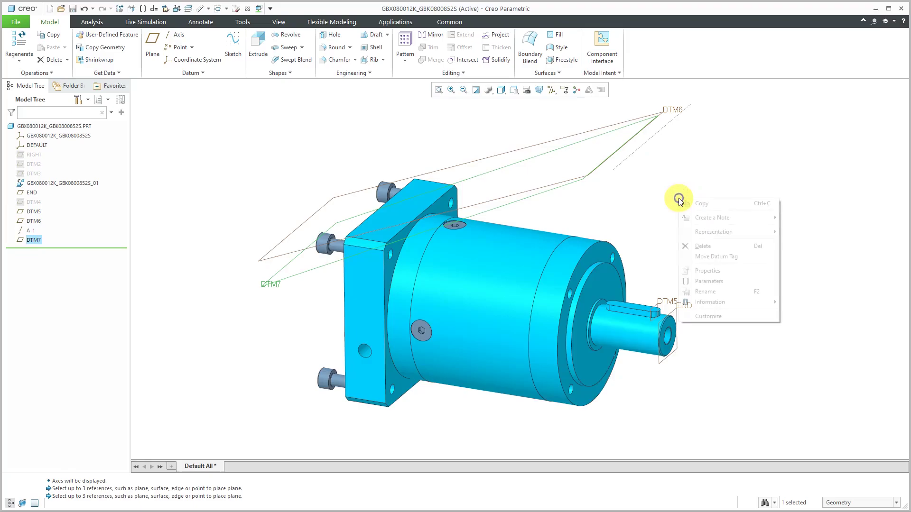
{"action": "left_click", "coordinate": [707, 182]}
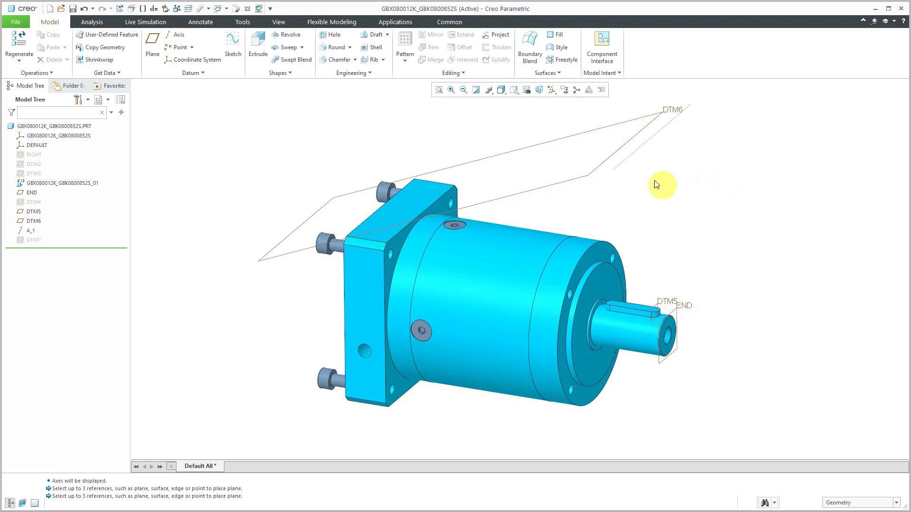
{"action": "left_click", "coordinate": [612, 159]}
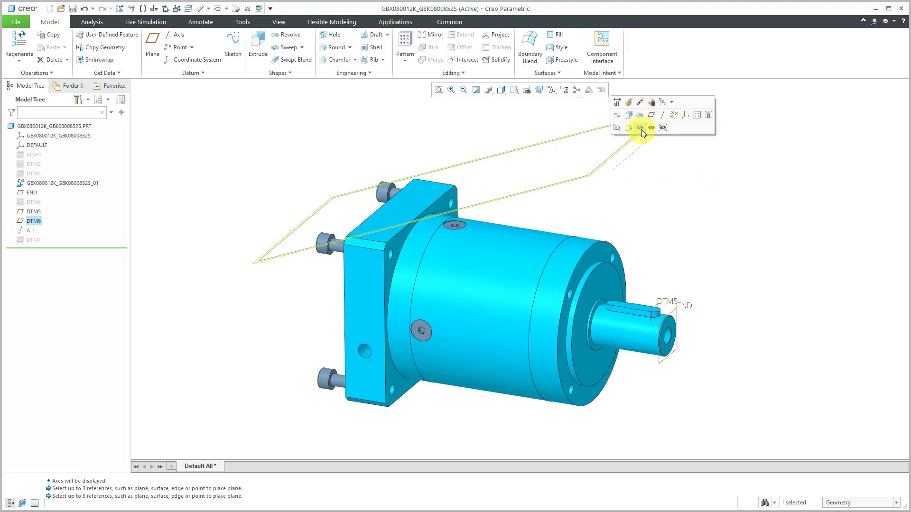
{"action": "left_click", "coordinate": [640, 128]}
{"action": "left_click", "coordinate": [638, 154]}
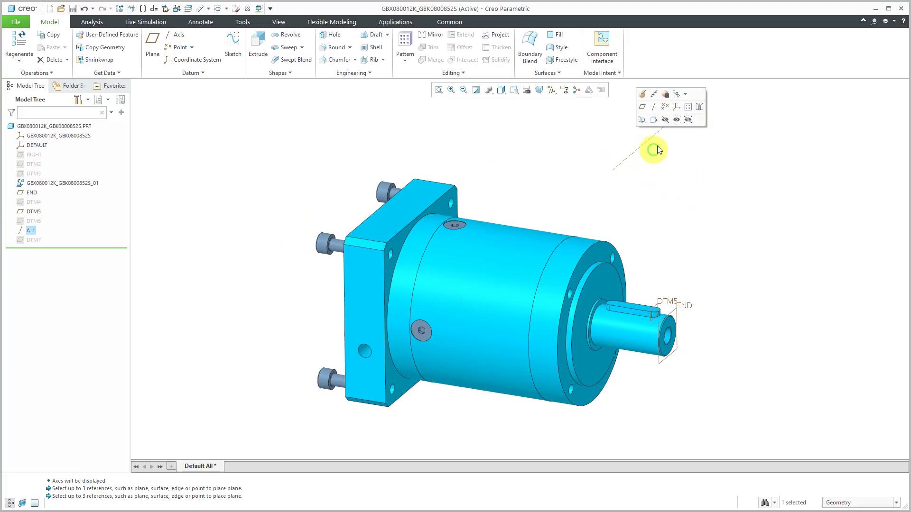
{"action": "left_click", "coordinate": [660, 119]}
Step: Start a datum plane midway between the flange's front face and the parallel outer end face of the cylindrical housing
{"action": "mouse_move", "coordinate": [554, 179]}
{"action": "middle_mouse_down"}
{"action": "mouse_move", "coordinate": [572, 177]}
{"action": "mouse_move", "coordinate": [553, 175]}
{"action": "middle_mouse_up"}
{"action": "scroll", "coordinate": [553, 176], "scroll_direction": "up", "scroll_amount": 2}
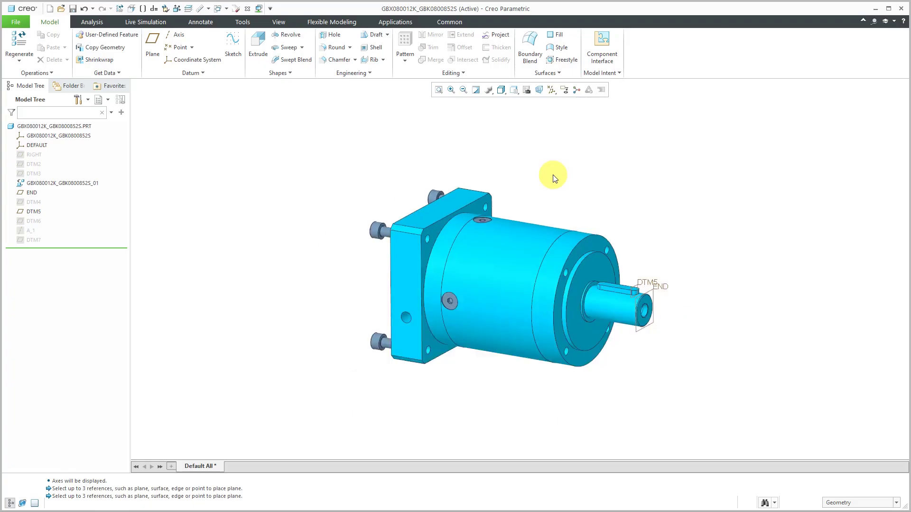
{"action": "scroll", "coordinate": [531, 324], "scroll_direction": "down", "scroll_amount": 1}
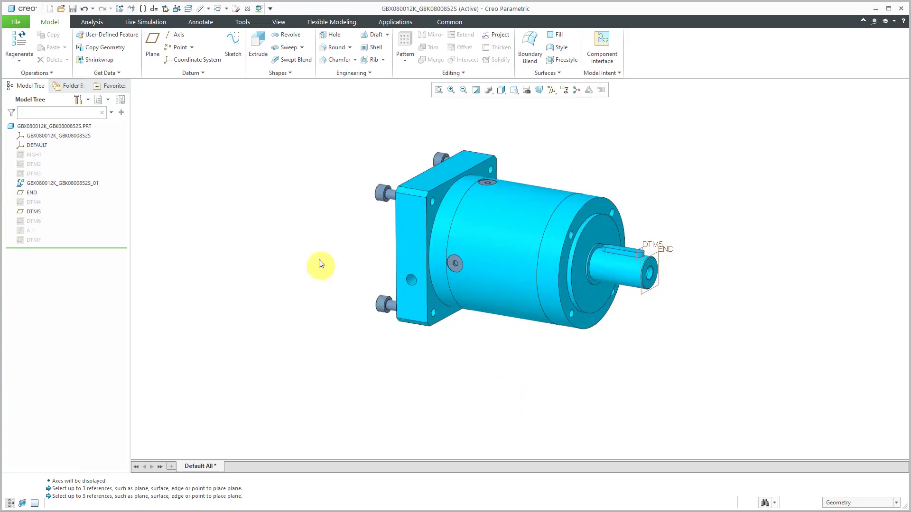
{"action": "left_click", "coordinate": [157, 46]}
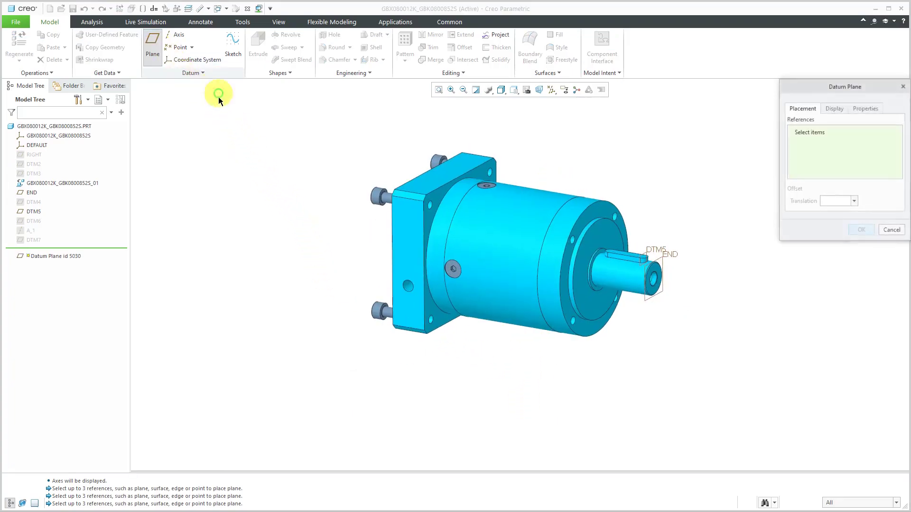
{"action": "left_click", "coordinate": [443, 195]}
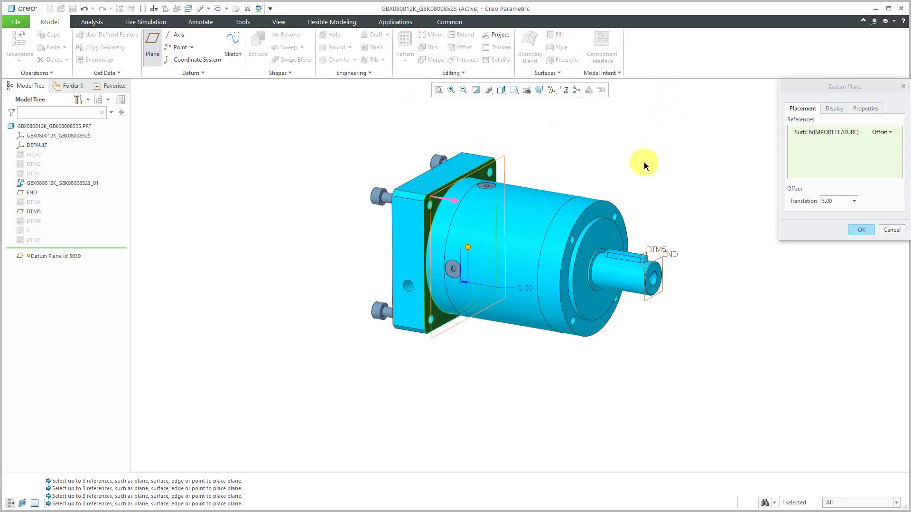
{"action": "left_click", "coordinate": [602, 213], "text": "ctrl"}
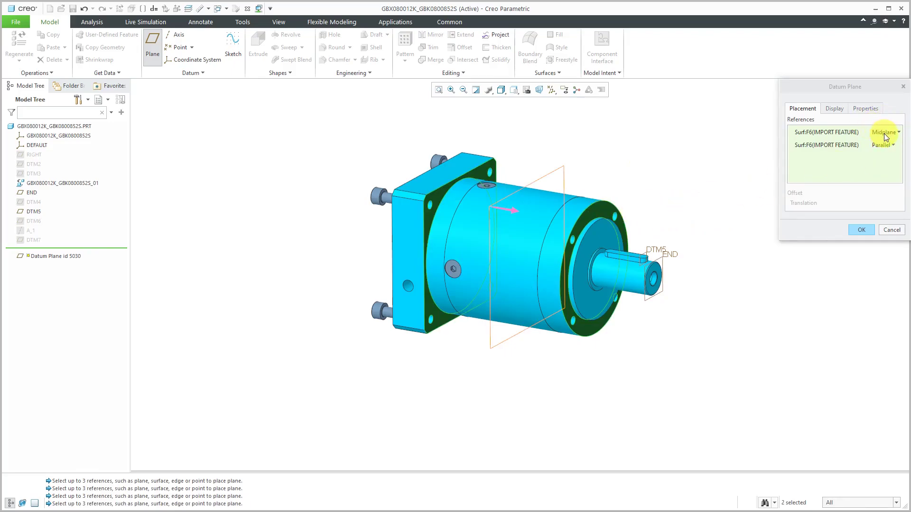
Step: Name the new plane MIDPLANE, accept it and clear the selection
{"action": "left_click", "coordinate": [864, 110]}
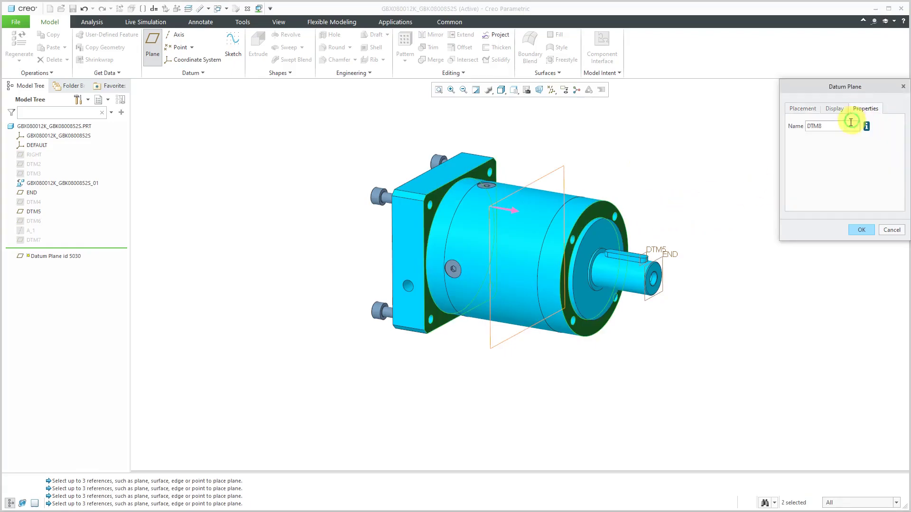
{"action": "type", "text": "mid"}
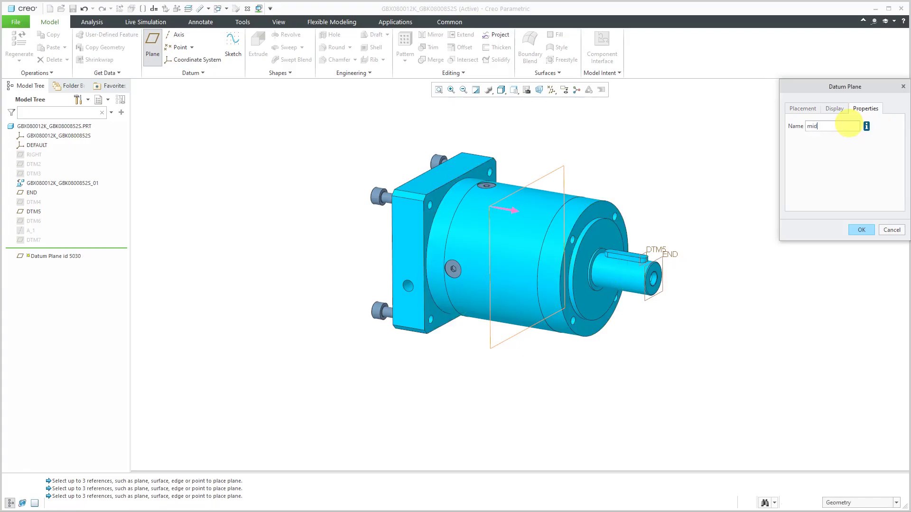
{"action": "key", "text": "Return"}
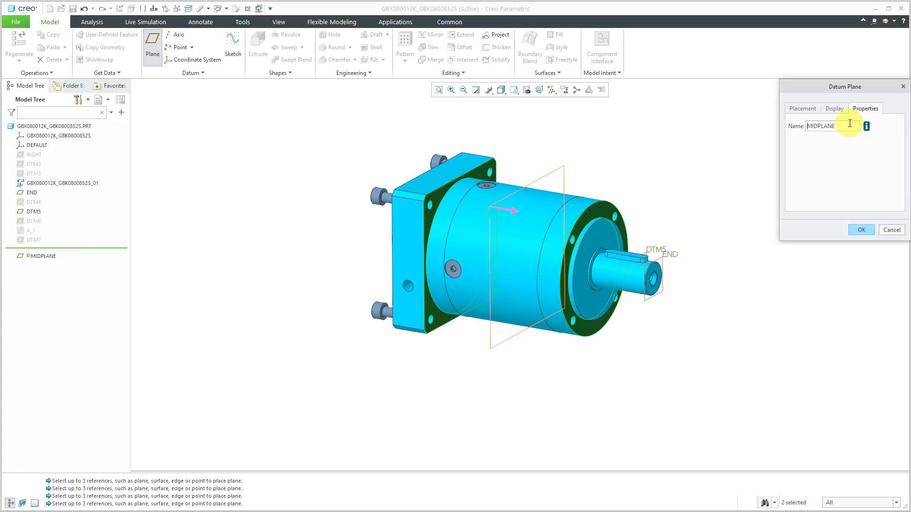
{"action": "left_click", "coordinate": [855, 231]}
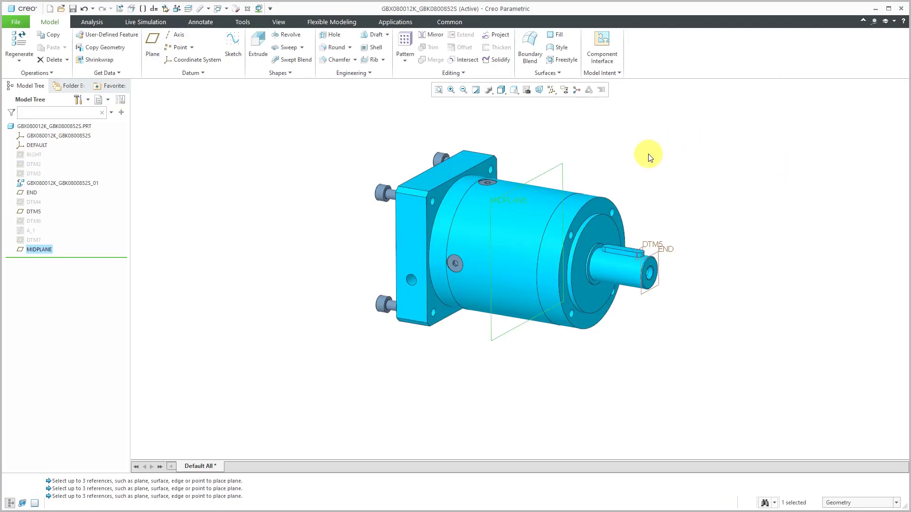
{"action": "left_click", "coordinate": [619, 175]}
Step: Start a datum plane through the hidden axis A_1, parallel to the raised round face around the shaft
{"action": "mouse_move", "coordinate": [589, 166]}
{"action": "middle_mouse_down"}
{"action": "mouse_move", "coordinate": [580, 163]}
{"action": "mouse_move", "coordinate": [588, 167]}
{"action": "middle_mouse_up"}
{"action": "scroll", "coordinate": [586, 161], "scroll_direction": "down", "scroll_amount": 2}
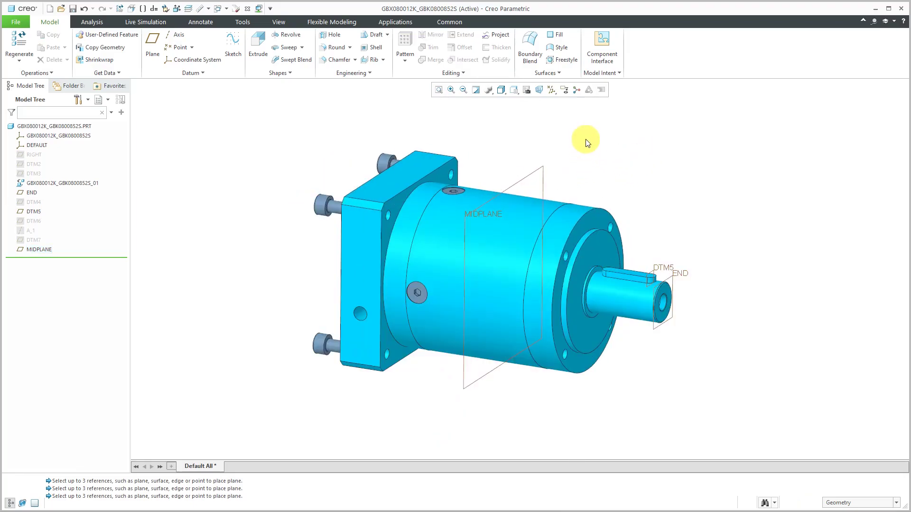
{"action": "left_click", "coordinate": [29, 232]}
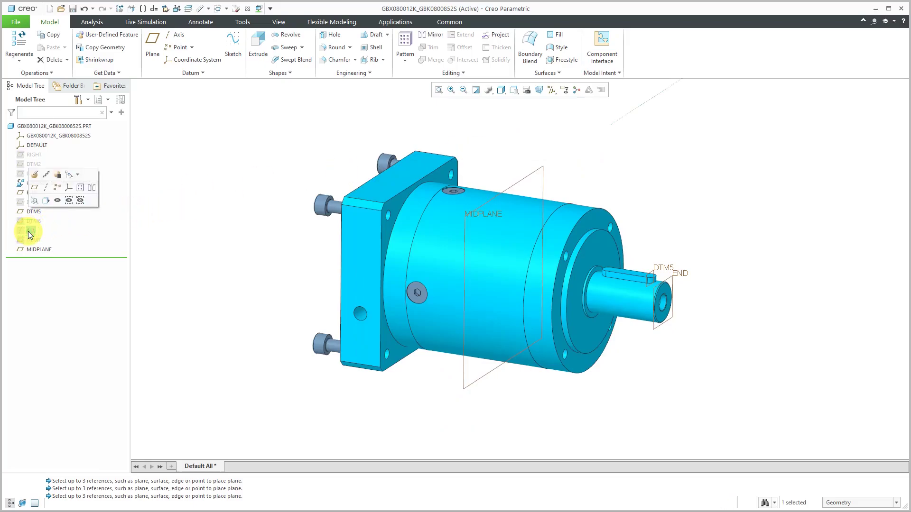
{"action": "scroll", "coordinate": [305, 240], "scroll_direction": "up", "scroll_amount": 1}
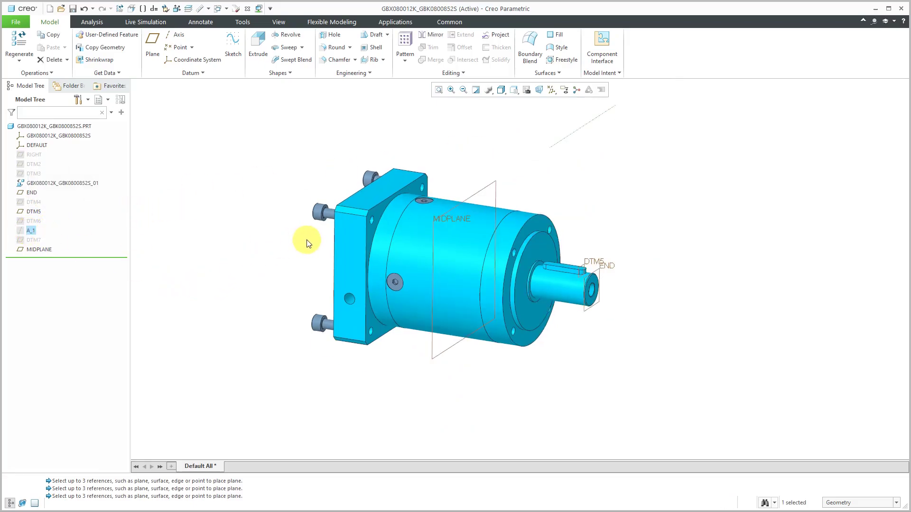
{"action": "left_click", "coordinate": [152, 45]}
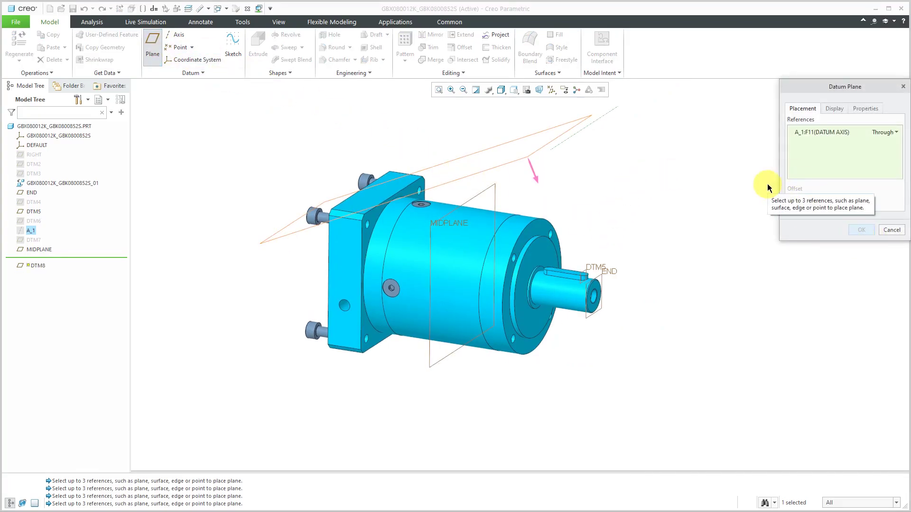
{"action": "left_click", "coordinate": [537, 244], "text": "ctrl"}
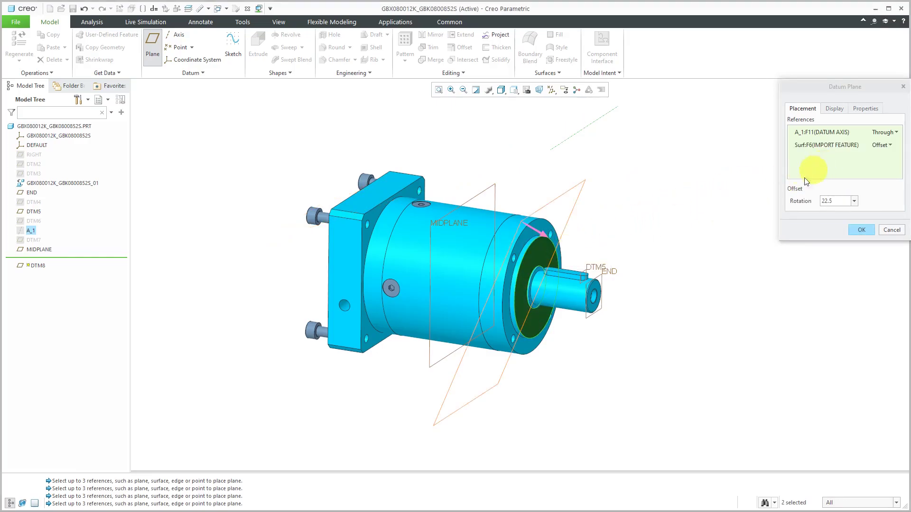
{"action": "left_click", "coordinate": [890, 145]}
{"action": "left_click", "coordinate": [891, 163]}
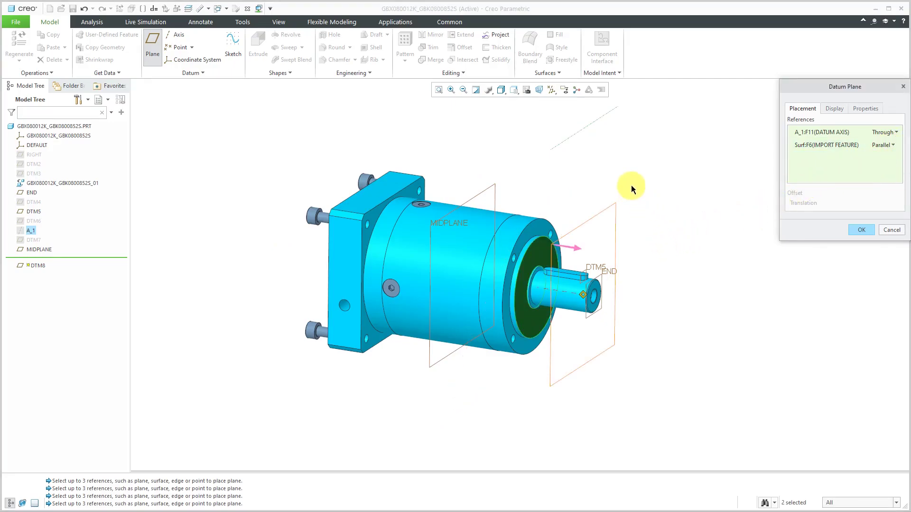
Step: Change the plane's constraint to the round face to Normal, accept the plane and clear the selection
{"action": "left_click", "coordinate": [891, 146]}
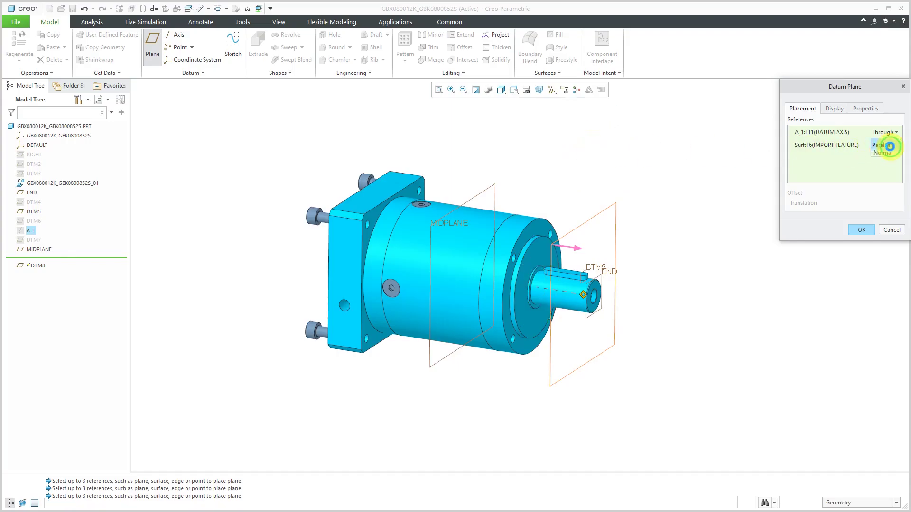
{"action": "left_click", "coordinate": [892, 171]}
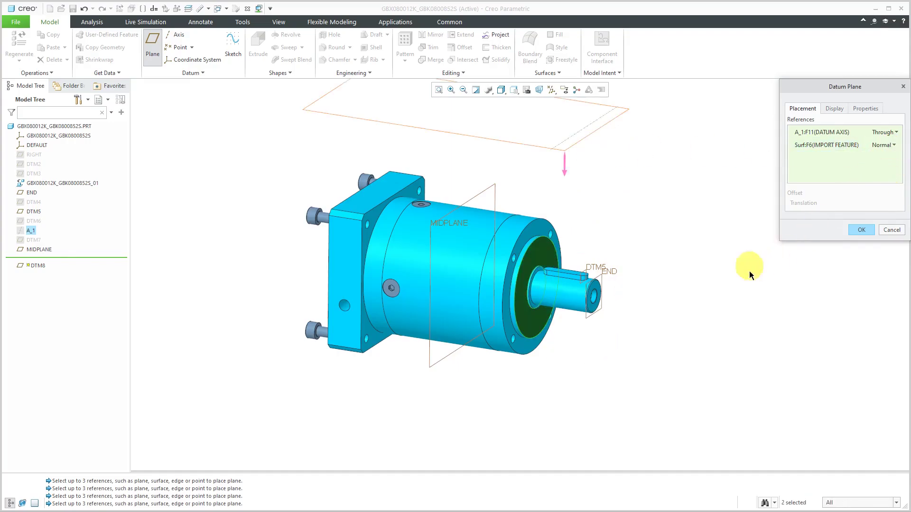
{"action": "left_click", "coordinate": [858, 230]}
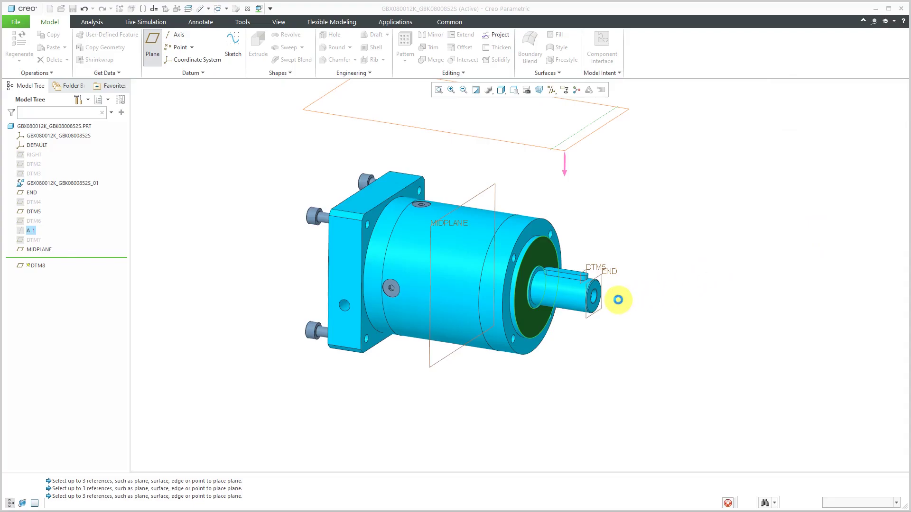
{"action": "left_click", "coordinate": [649, 349]}
{"action": "scroll", "coordinate": [581, 221], "scroll_direction": "up", "scroll_amount": 3}
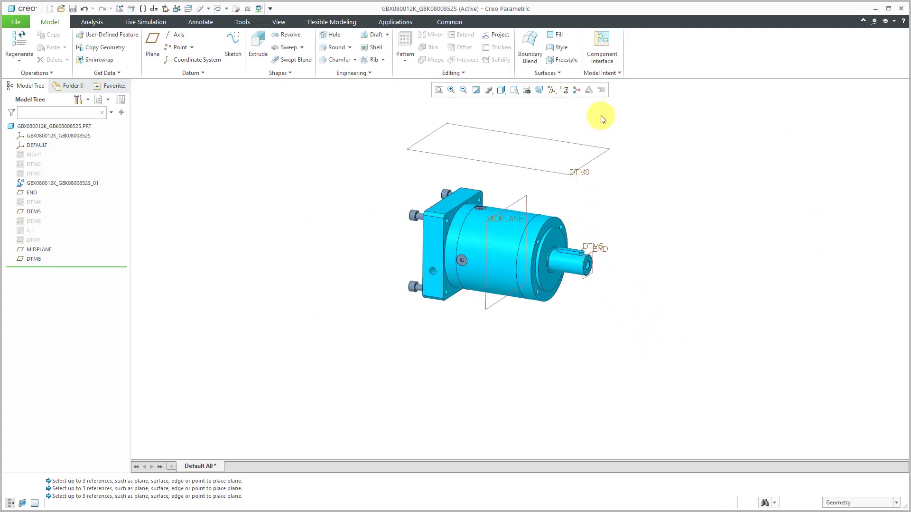
Step: Start a direction pattern of the MIDPLANE datum plane, using the raised round face around the shaft as the first direction
{"action": "scroll", "coordinate": [602, 123], "scroll_direction": "down", "scroll_amount": 2}
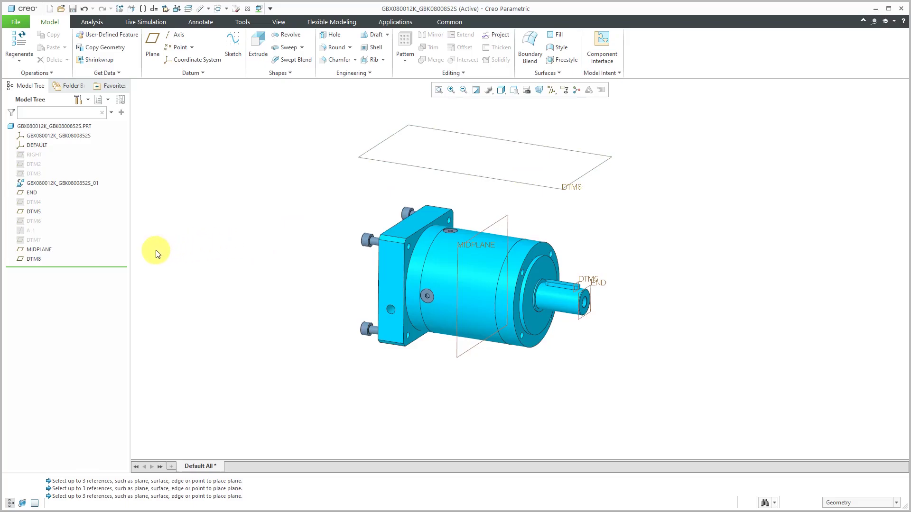
{"action": "left_click", "coordinate": [504, 220]}
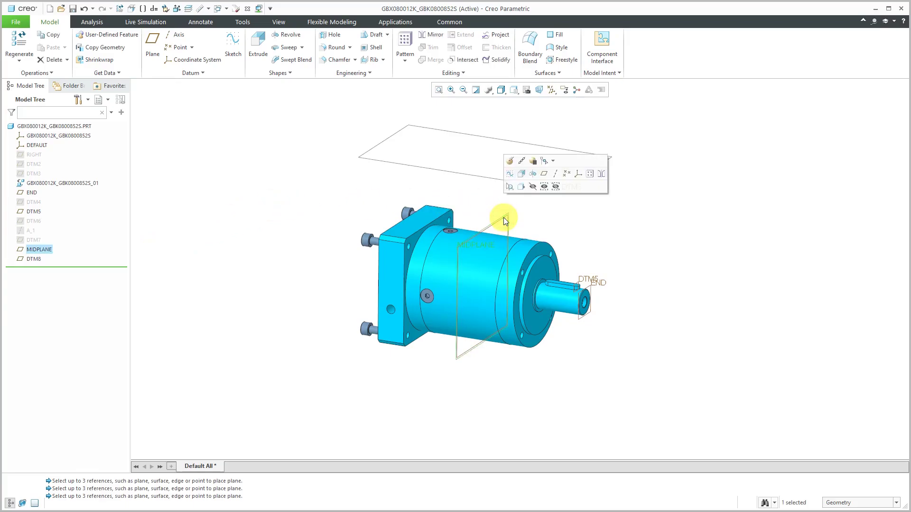
{"action": "left_click", "coordinate": [590, 174]}
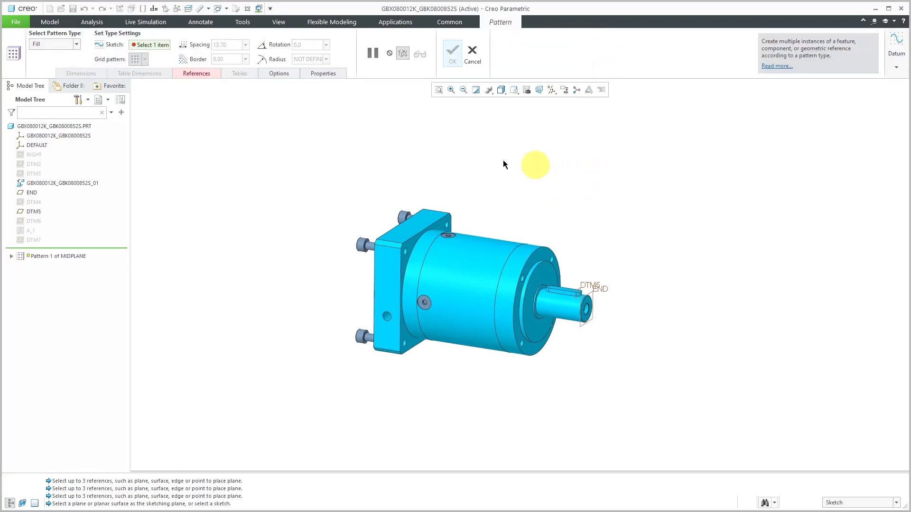
{"action": "left_click", "coordinate": [47, 44]}
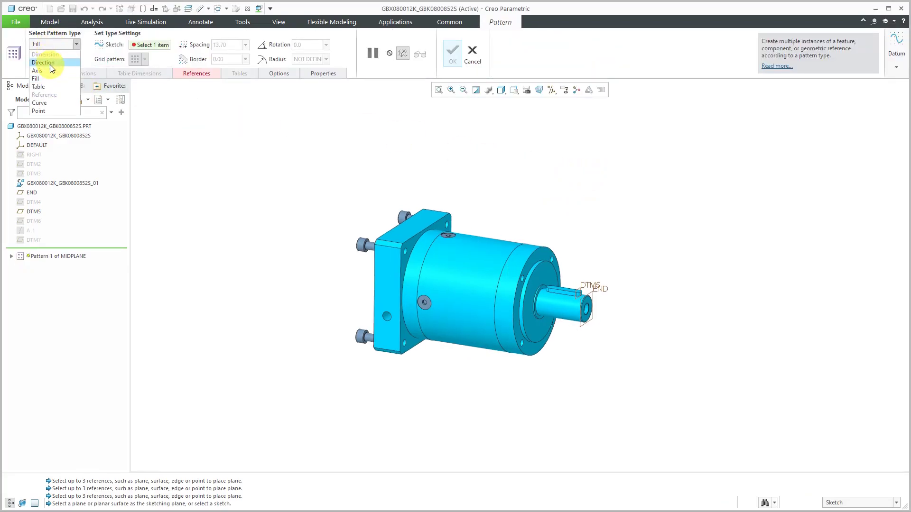
{"action": "left_click", "coordinate": [44, 62]}
{"action": "left_click", "coordinate": [548, 273]}
Step: Set the pattern spacing to 25 and the number of members to 4, accept the pattern and clear the selection
{"action": "double_click", "coordinate": [565, 334]}
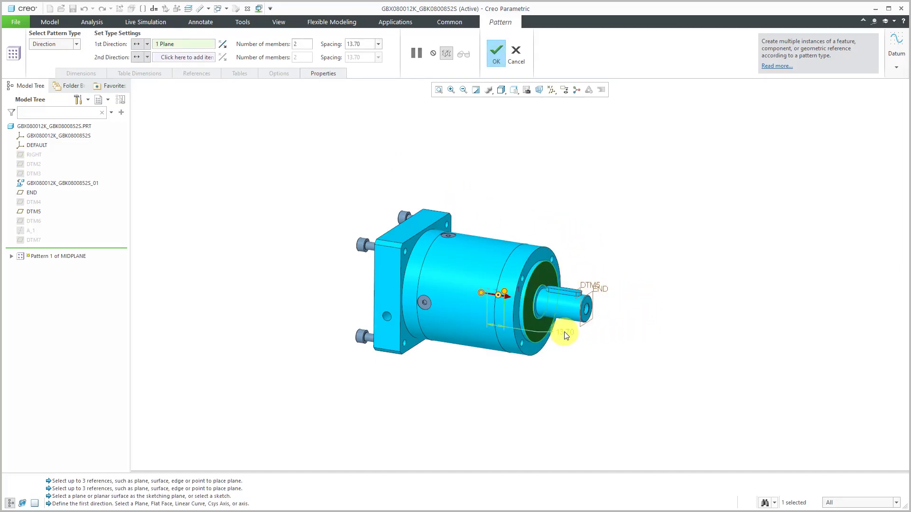
{"action": "type", "text": "25"}
{"action": "key", "text": "Return"}
{"action": "double_click", "coordinate": [306, 43]}
{"action": "type", "text": "4"}
{"action": "key", "text": "Return"}
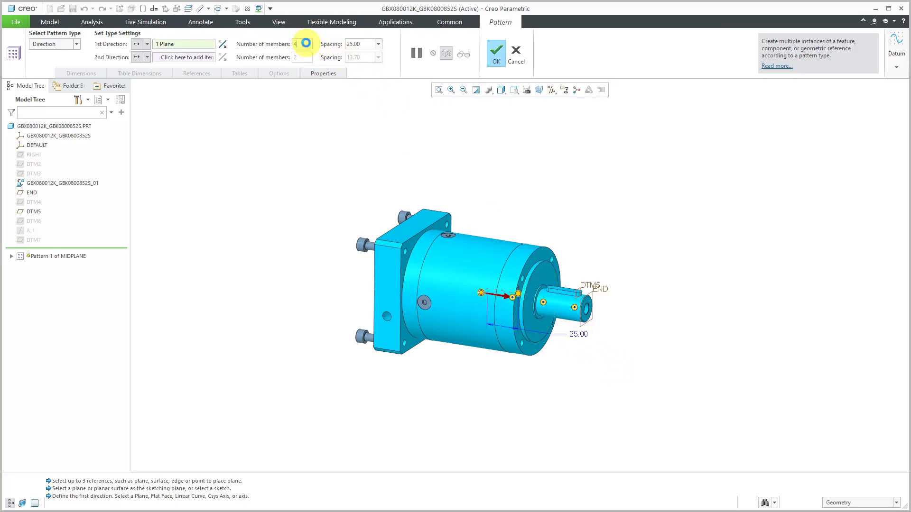
{"action": "left_click", "coordinate": [497, 52]}
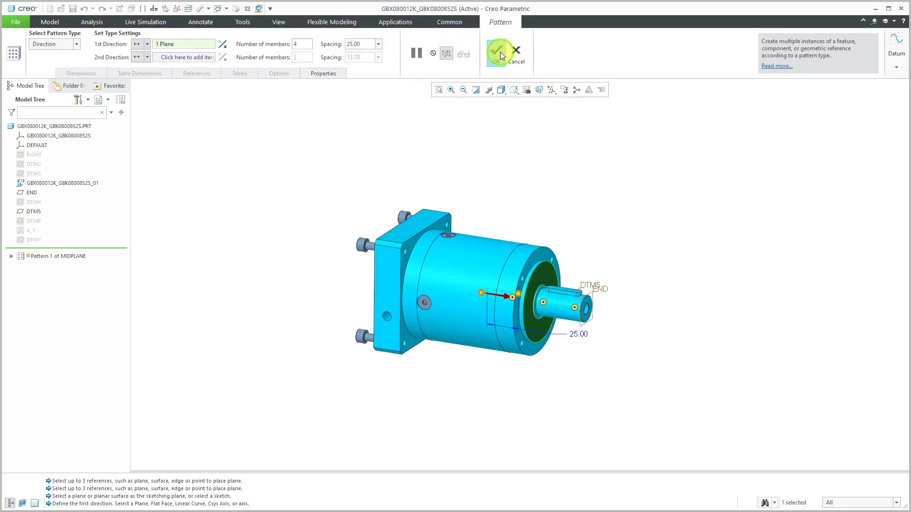
{"action": "left_click", "coordinate": [689, 168]}
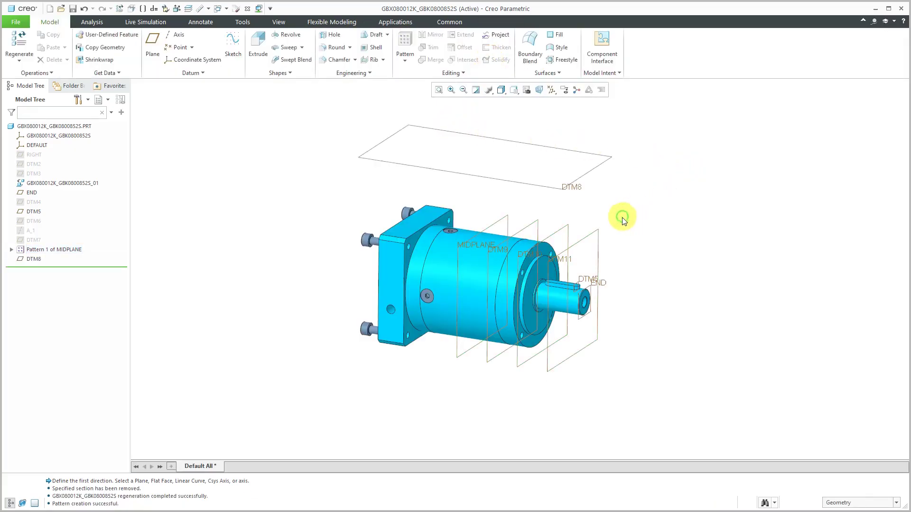
Step: Hide the pattern of MIDPLANE and the datum plane DTM8
{"action": "scroll", "coordinate": [604, 225], "scroll_direction": "down", "scroll_amount": 1}
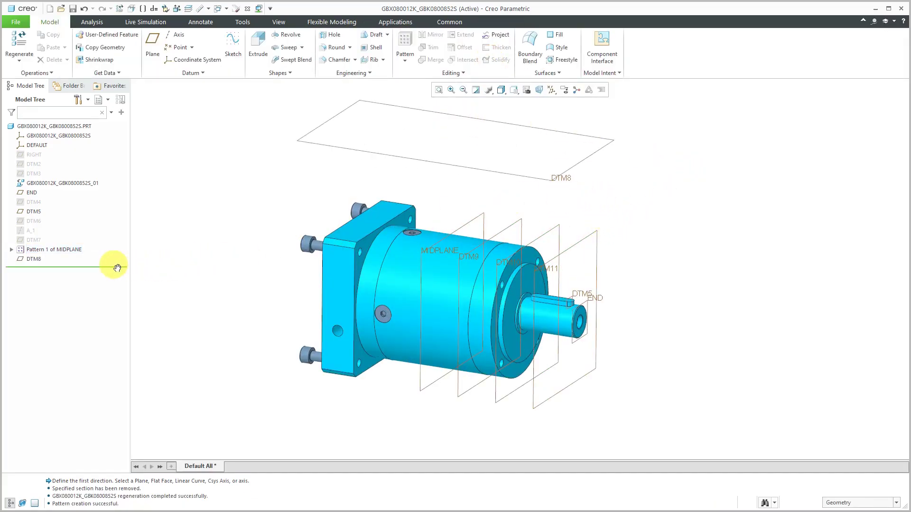
{"action": "right_click", "coordinate": [71, 252]}
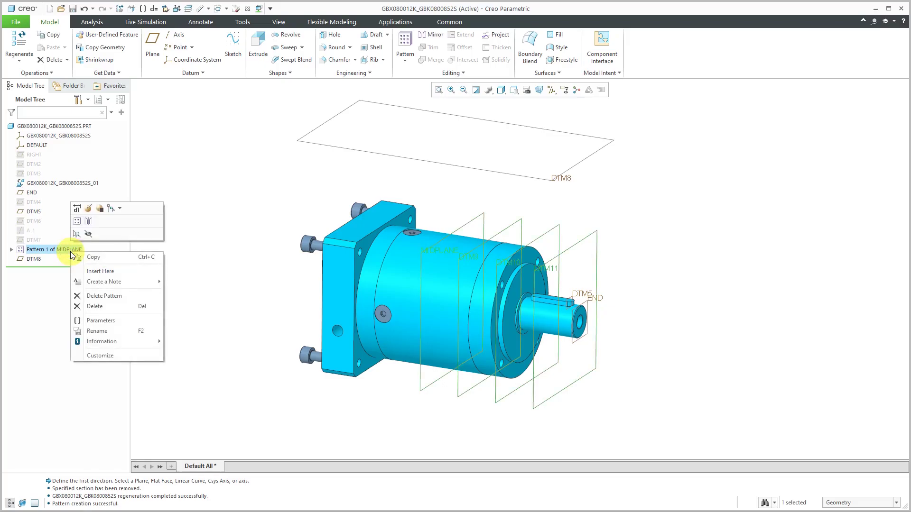
{"action": "left_click", "coordinate": [88, 235]}
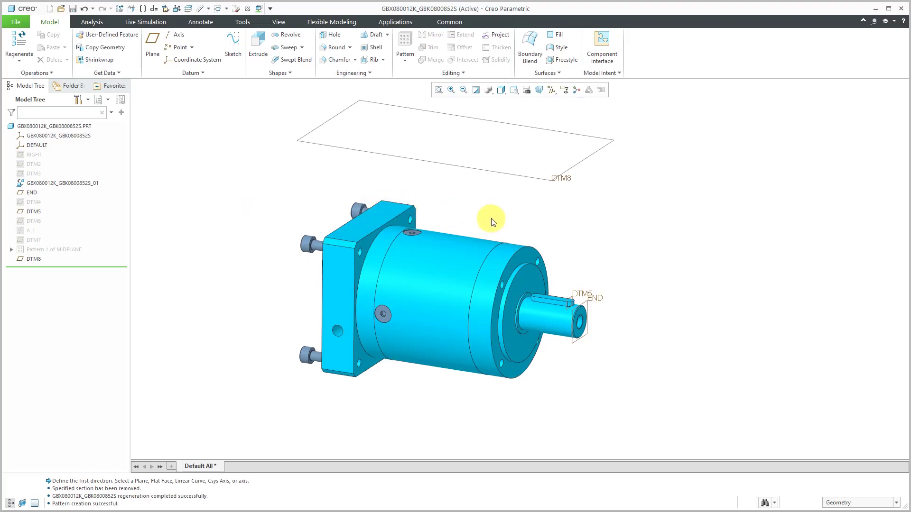
{"action": "mouse_move", "coordinate": [489, 218]}
{"action": "middle_mouse_down"}
{"action": "mouse_move", "coordinate": [537, 197]}
{"action": "mouse_move", "coordinate": [565, 211]}
{"action": "mouse_move", "coordinate": [561, 201]}
{"action": "mouse_move", "coordinate": [554, 209]}
{"action": "middle_mouse_up"}
{"action": "left_click", "coordinate": [511, 168]}
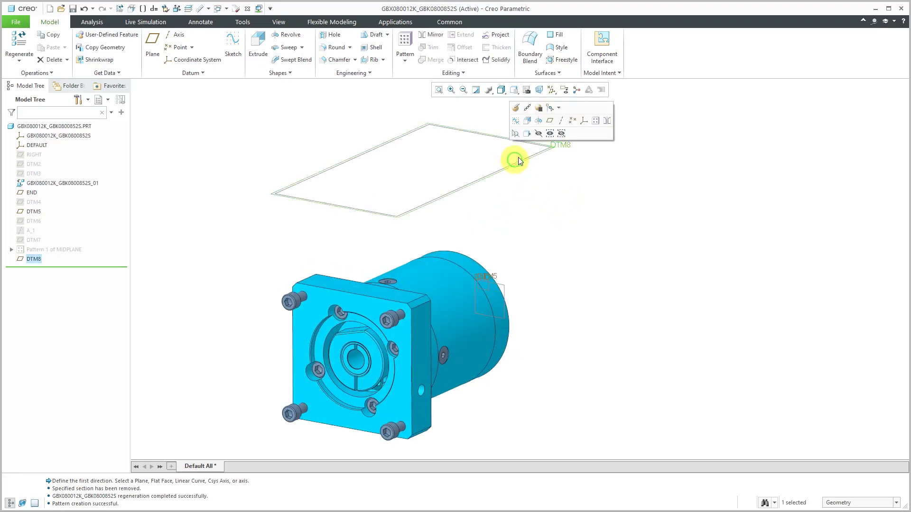
{"action": "left_click", "coordinate": [536, 136]}
Step: Create a datum plane through the flange's front mounting face and name it A
{"action": "scroll", "coordinate": [611, 185], "scroll_direction": "down", "scroll_amount": 3}
{"action": "scroll", "coordinate": [518, 278], "scroll_direction": "up", "scroll_amount": 3}
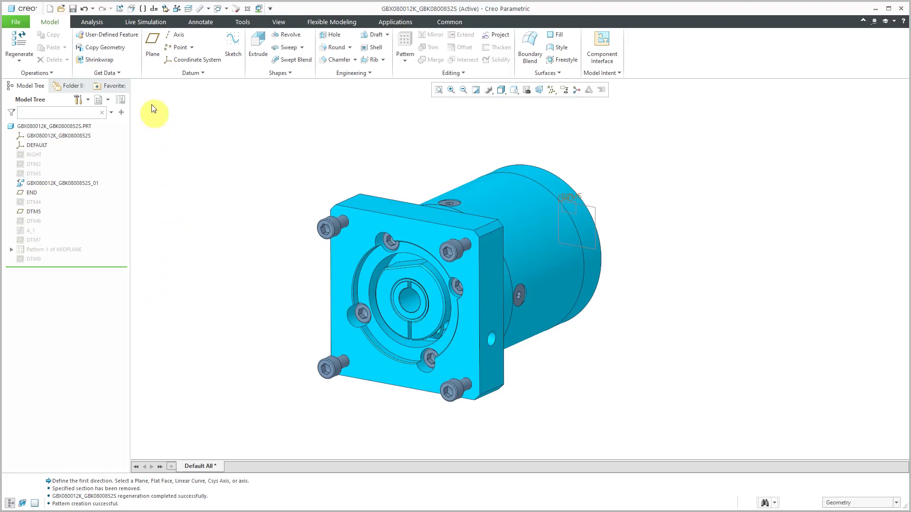
{"action": "left_click", "coordinate": [150, 50]}
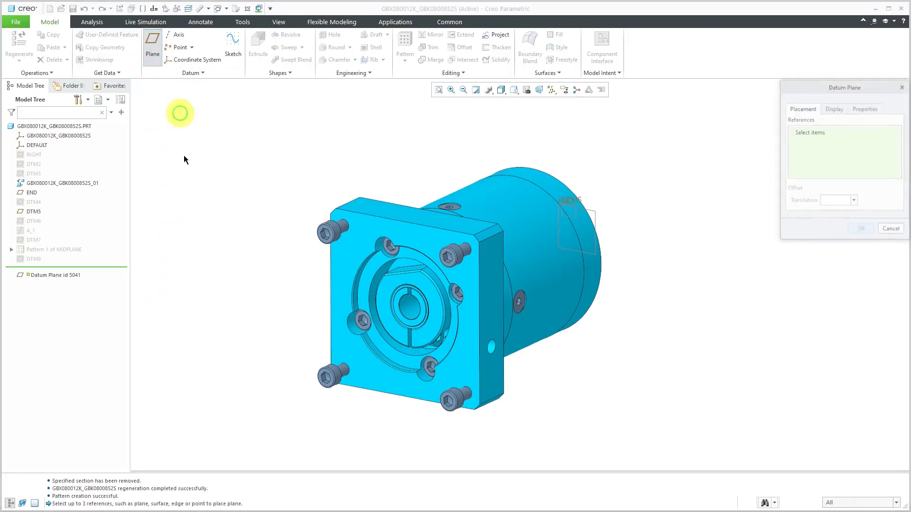
{"action": "left_click", "coordinate": [461, 271]}
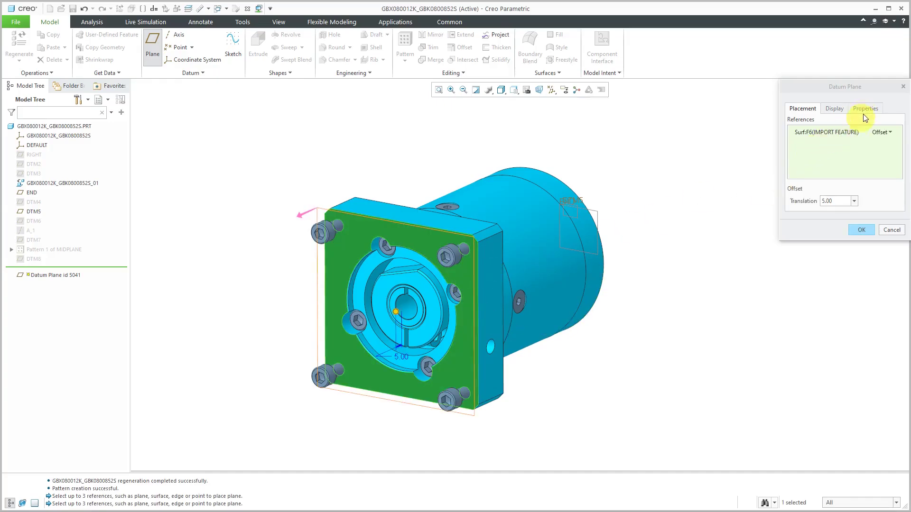
{"action": "left_click", "coordinate": [876, 138]}
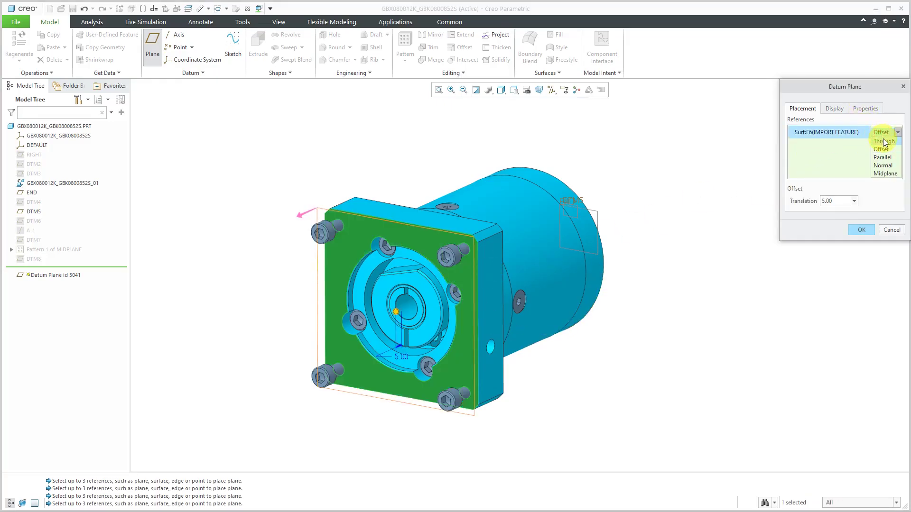
{"action": "left_click", "coordinate": [880, 140]}
{"action": "left_click", "coordinate": [862, 110]}
{"action": "double_click", "coordinate": [848, 125]}
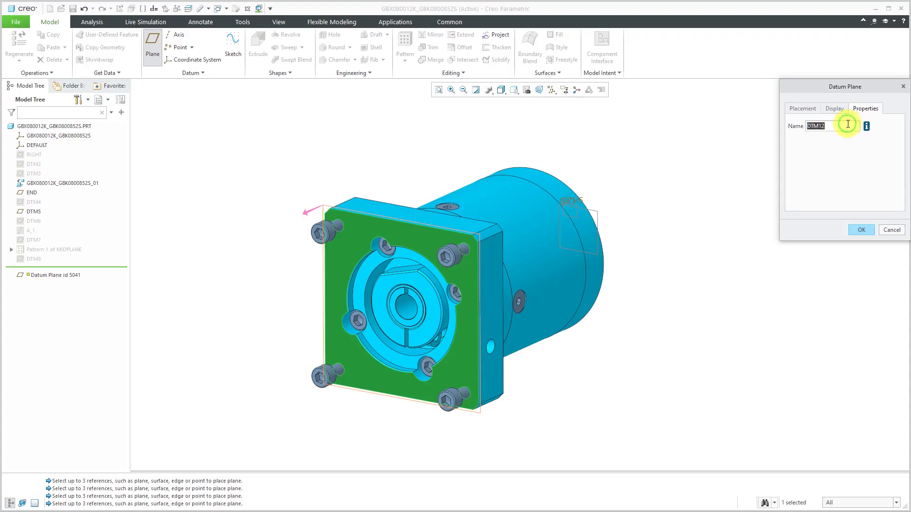
{"action": "type", "text": "A"}
{"action": "left_click", "coordinate": [862, 230]}
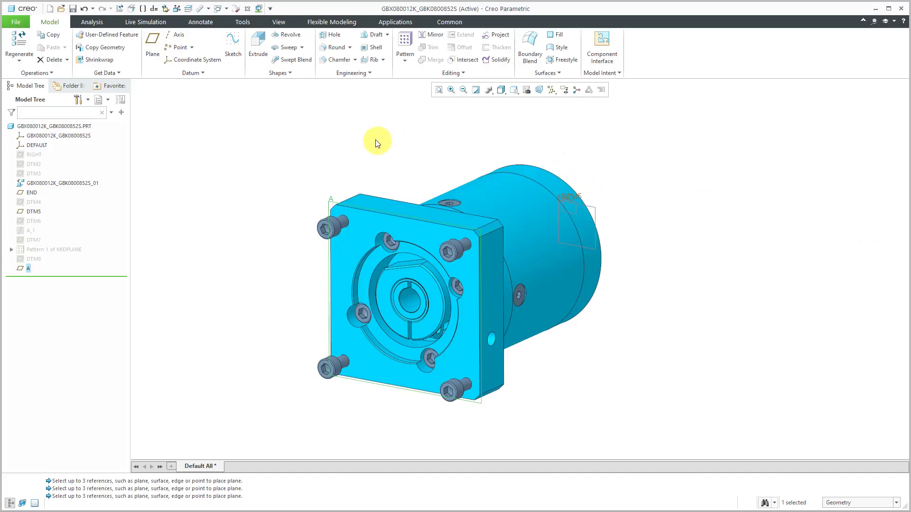
Step: Set datum plane A's display to the boxed set-datum tag, accept it and clear the selection
{"action": "right_click", "coordinate": [186, 137]}
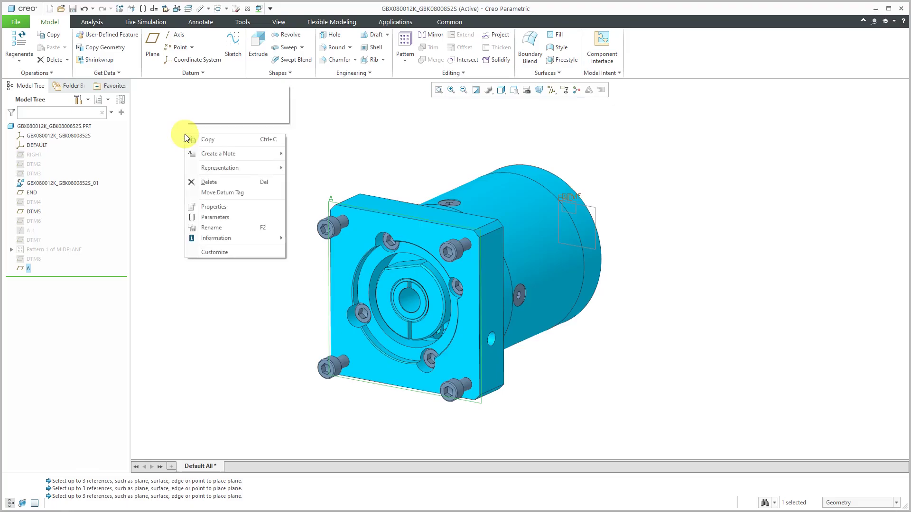
{"action": "left_click", "coordinate": [221, 207]}
{"action": "left_click_drag", "start_coordinate": [711, 150], "coordinate": [186, 110]}
{"action": "left_click", "coordinate": [198, 158]}
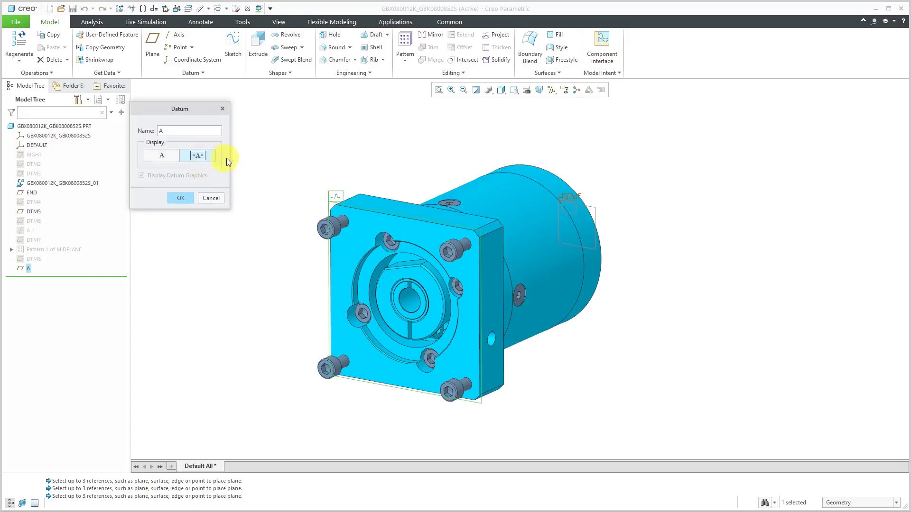
{"action": "left_click", "coordinate": [181, 198]}
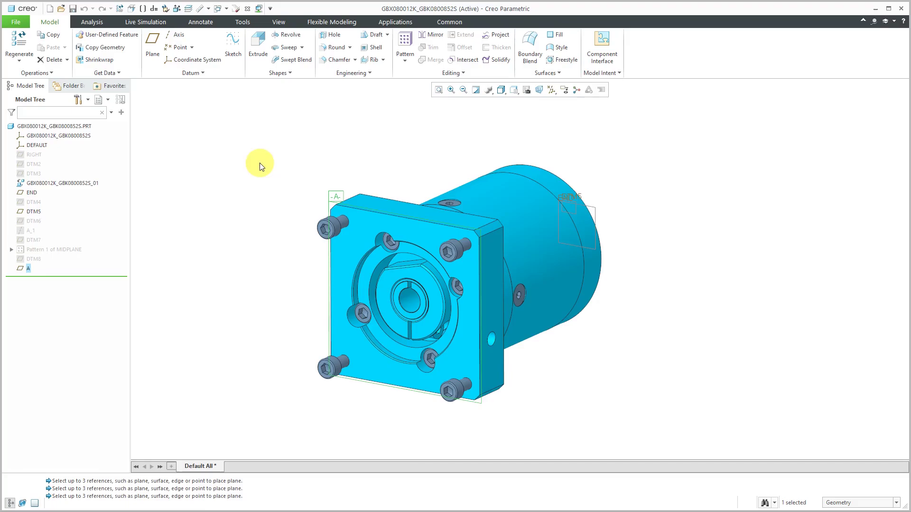
{"action": "left_click", "coordinate": [261, 164]}
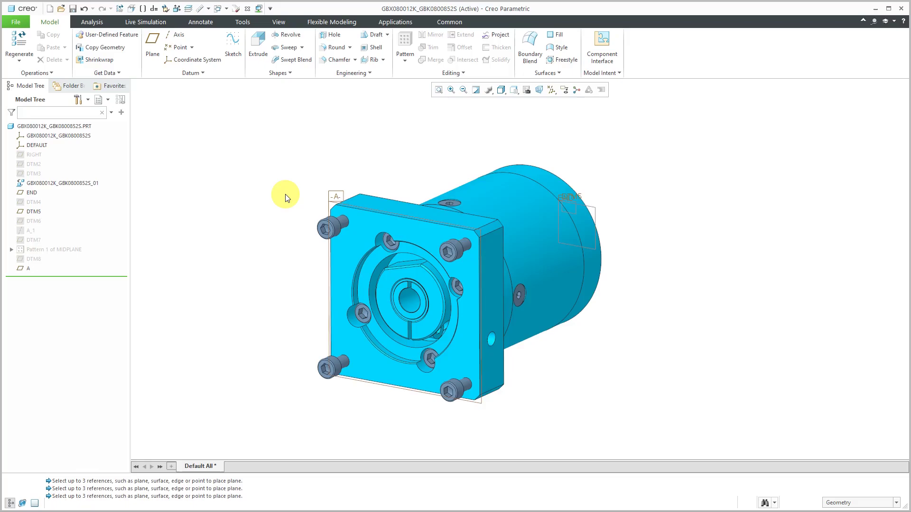
Step: Examine the Legacy Datum Annotations Conversion command among the annotation tools, then return to the modeling tools
{"action": "left_click", "coordinate": [209, 22]}
{"action": "left_click", "coordinate": [631, 73]}
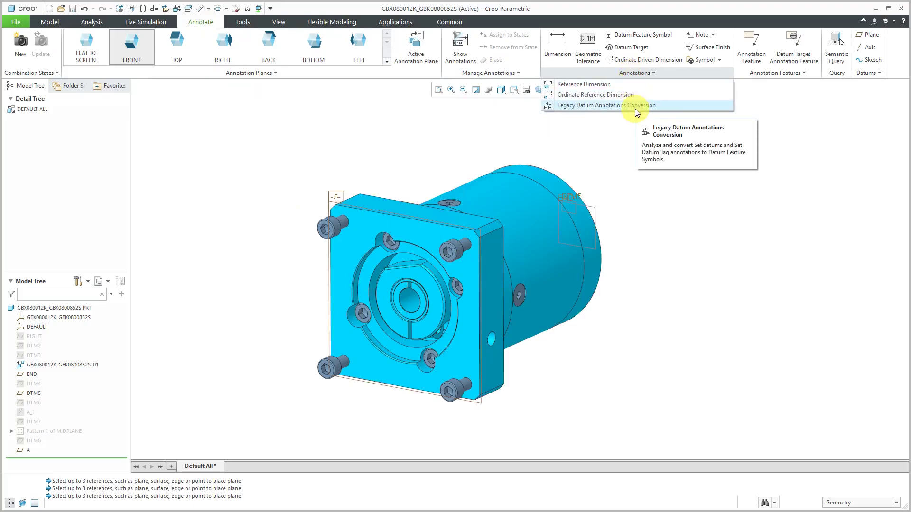
{"action": "left_click", "coordinate": [307, 143]}
{"action": "left_click", "coordinate": [49, 21]}
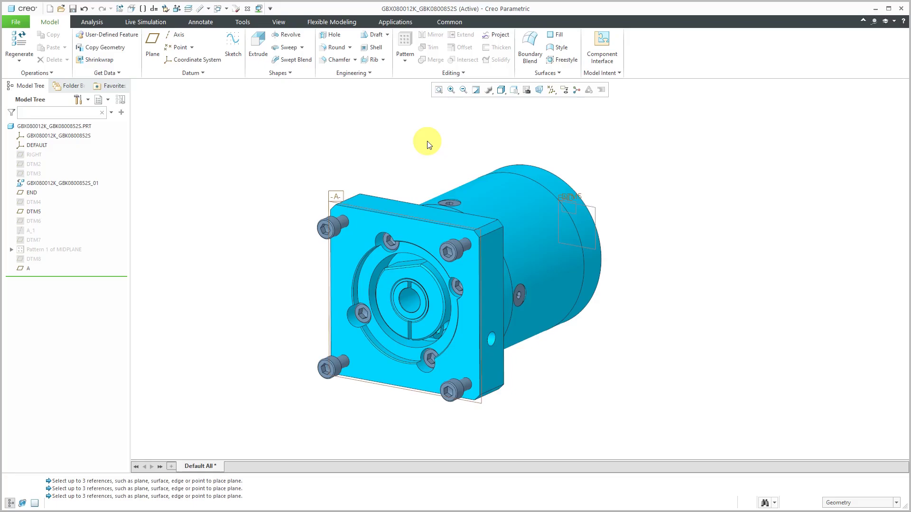
Step: Hide datum plane A
{"action": "right_click", "coordinate": [22, 267]}
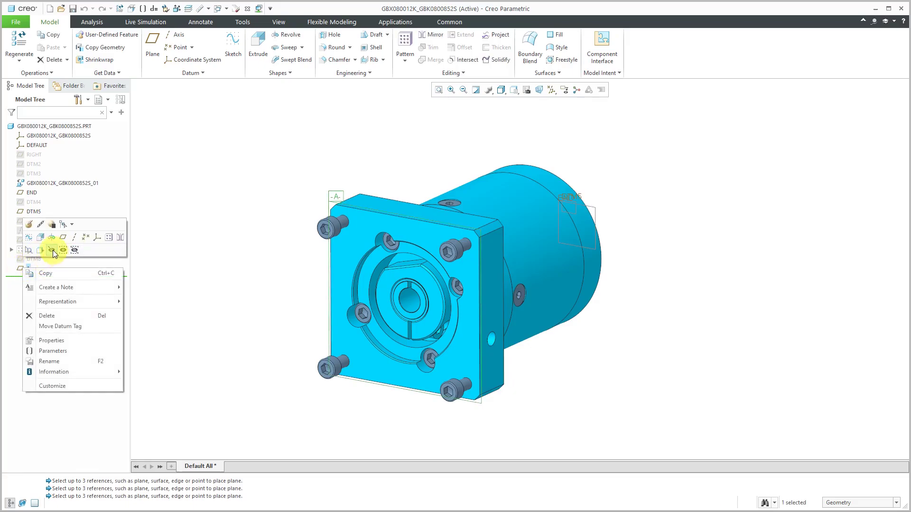
{"action": "left_click", "coordinate": [53, 250]}
{"action": "middle_click_drag", "start_coordinate": [295, 252], "coordinate": [367, 271]}
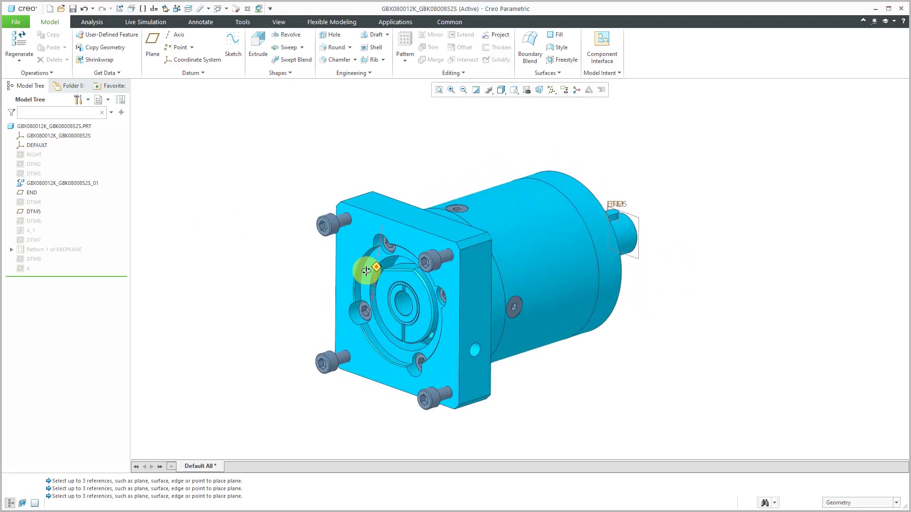
{"action": "scroll", "coordinate": [409, 243], "scroll_direction": "down", "scroll_amount": 3}
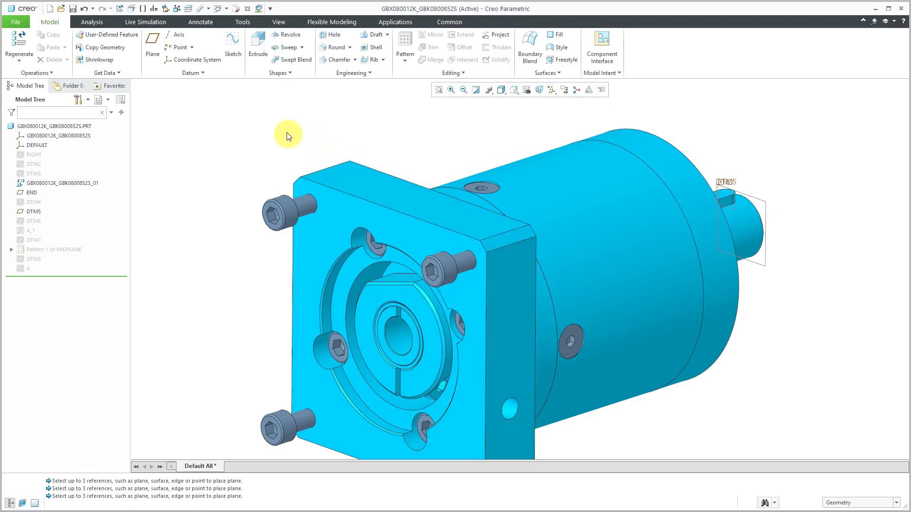
Step: Start a datum plane offset 10 inward from the flange's flat side face with the through hole
{"action": "left_click", "coordinate": [156, 52]}
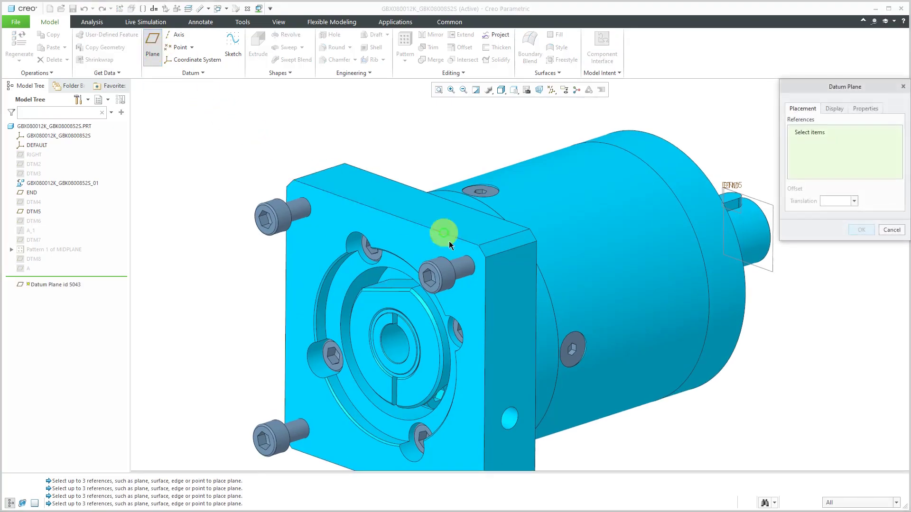
{"action": "left_click", "coordinate": [521, 294]}
{"action": "left_click_drag", "start_coordinate": [658, 334], "coordinate": [611, 318]}
{"action": "mouse_move", "coordinate": [611, 319]}
{"action": "middle_mouse_down"}
{"action": "mouse_move", "coordinate": [609, 289]}
{"action": "mouse_move", "coordinate": [629, 299]}
{"action": "mouse_move", "coordinate": [610, 305]}
{"action": "middle_mouse_up"}
{"action": "double_click", "coordinate": [613, 340]}
{"action": "type", "text": "10"}
{"action": "key", "text": "Return"}
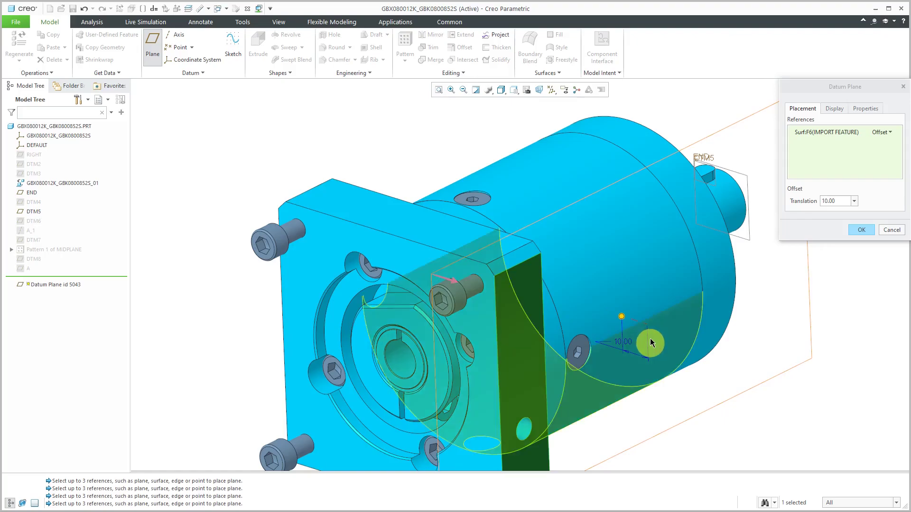
Step: Adjust the plane's outline by reference to fit the flange's side face, accept the plane and clear the selection
{"action": "left_click", "coordinate": [835, 108]}
{"action": "left_click", "coordinate": [811, 139]}
{"action": "left_click", "coordinate": [815, 154]}
{"action": "left_click", "coordinate": [807, 172]}
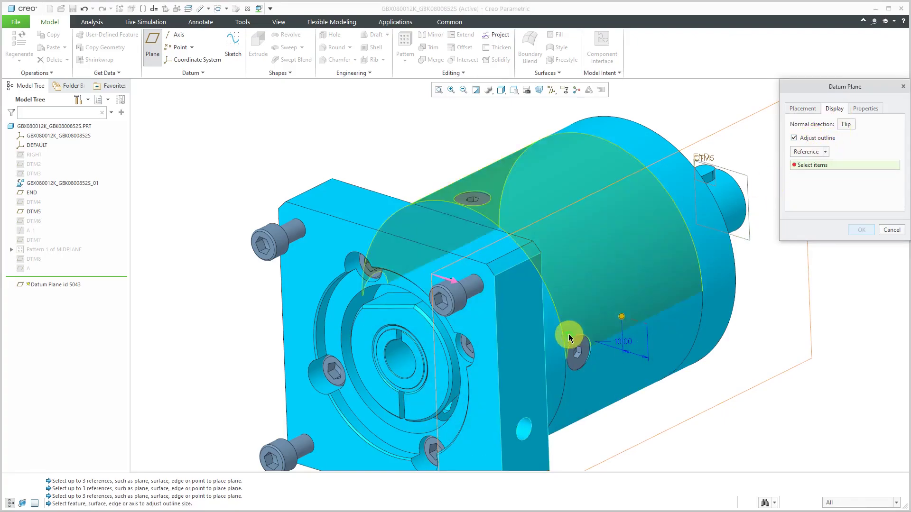
{"action": "left_click", "coordinate": [529, 341]}
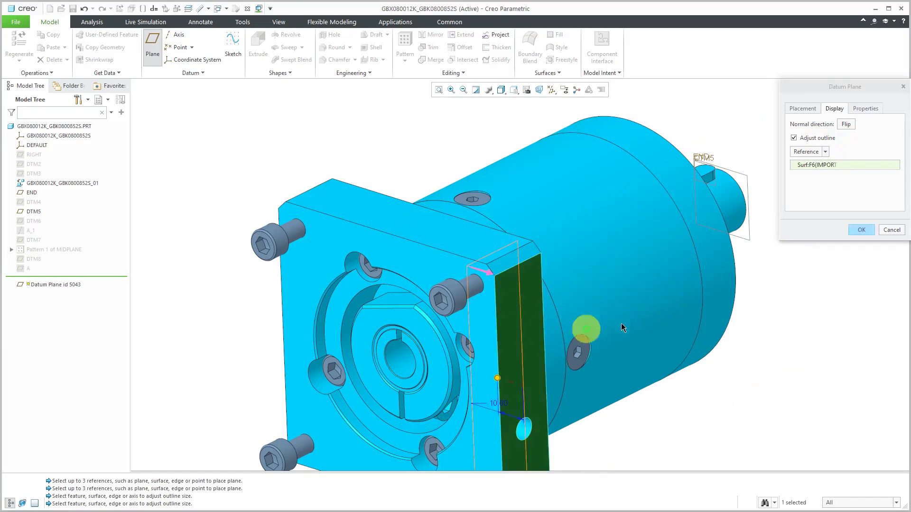
{"action": "left_click", "coordinate": [866, 230]}
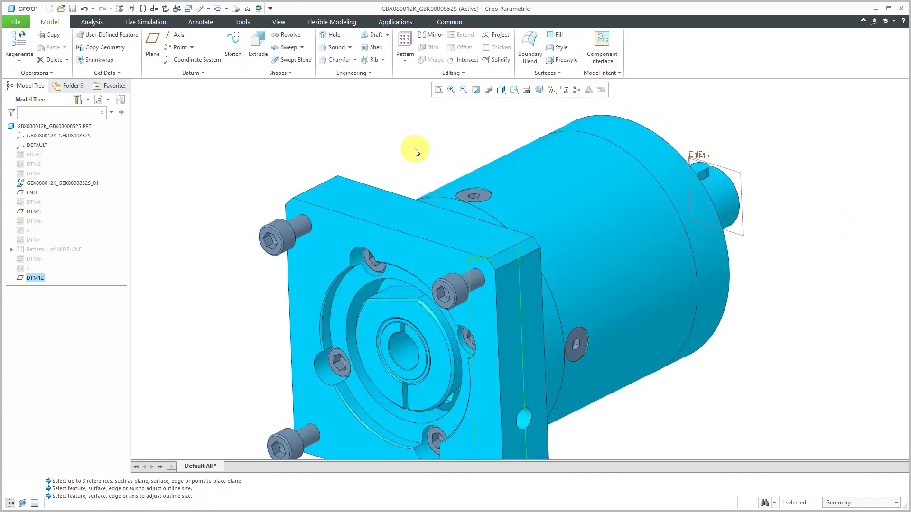
{"action": "left_click", "coordinate": [476, 163]}
Step: Start a datum plane offset 10 inward from the flange's side face opposite the through hole
{"action": "middle_click_drag", "start_coordinate": [476, 163], "coordinate": [475, 197]}
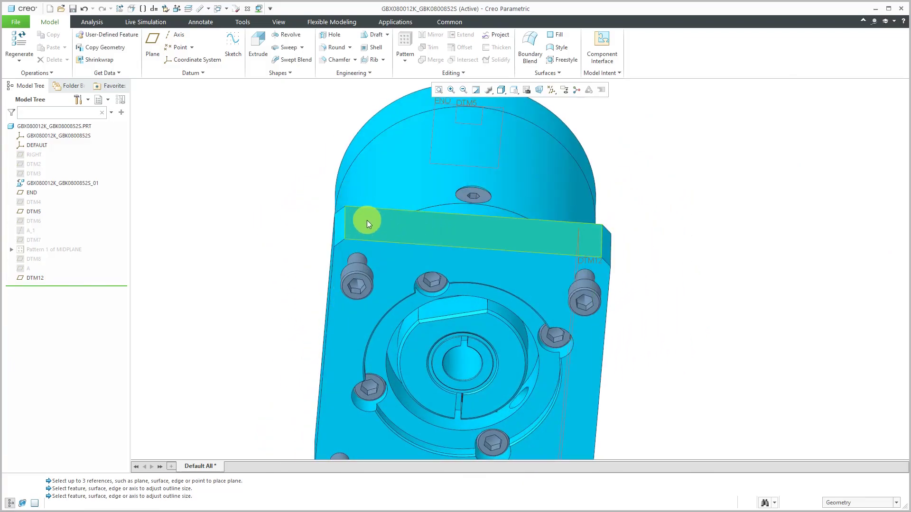
{"action": "middle_click_drag", "start_coordinate": [382, 226], "coordinate": [406, 220]}
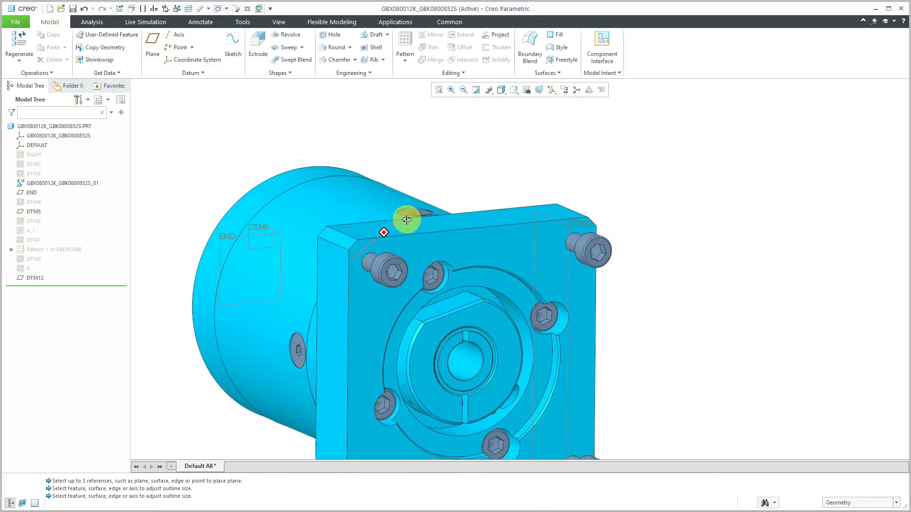
{"action": "left_click", "coordinate": [153, 48]}
{"action": "middle_click_drag", "start_coordinate": [294, 207], "coordinate": [310, 236]}
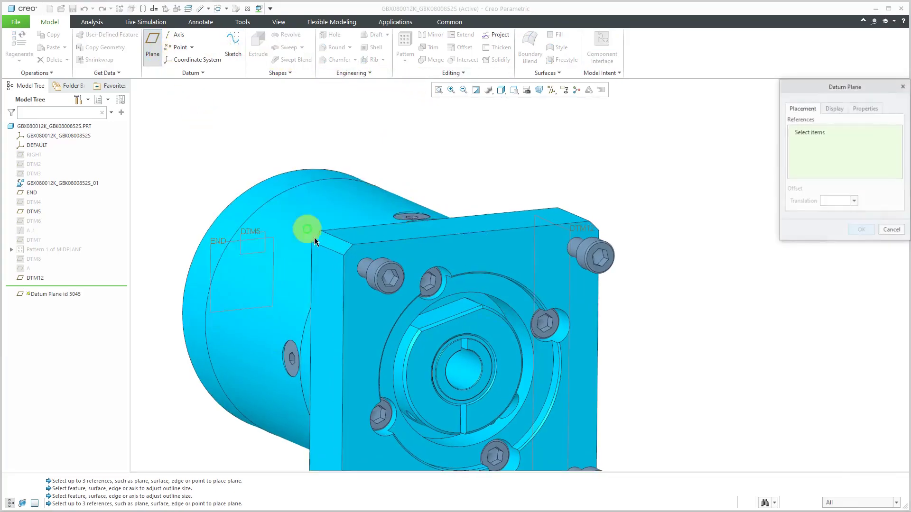
{"action": "left_click", "coordinate": [327, 281]}
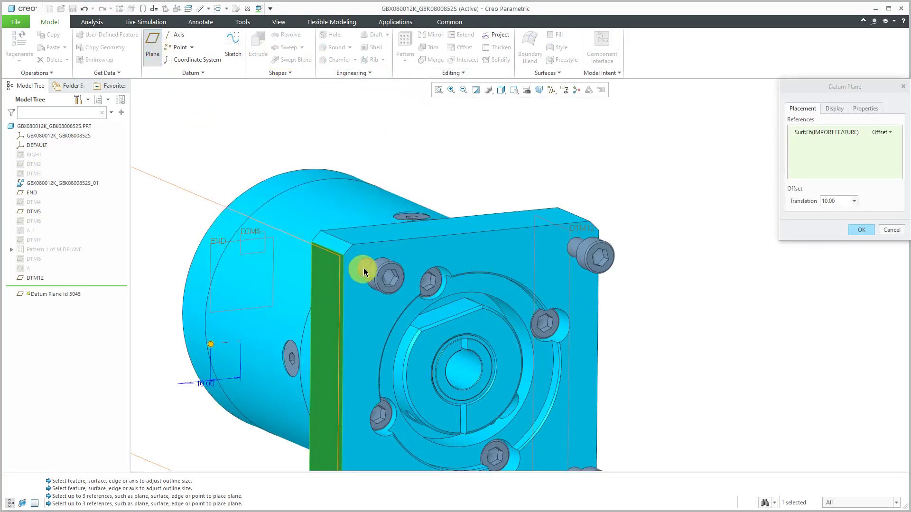
{"action": "middle_click_drag", "start_coordinate": [403, 271], "coordinate": [393, 276]}
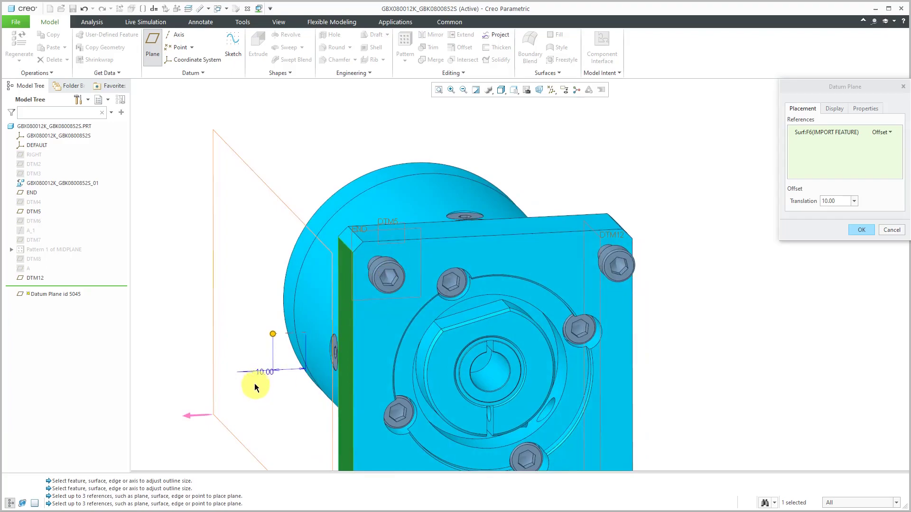
{"action": "double_click", "coordinate": [259, 372]}
{"action": "key", "text": "Return"}
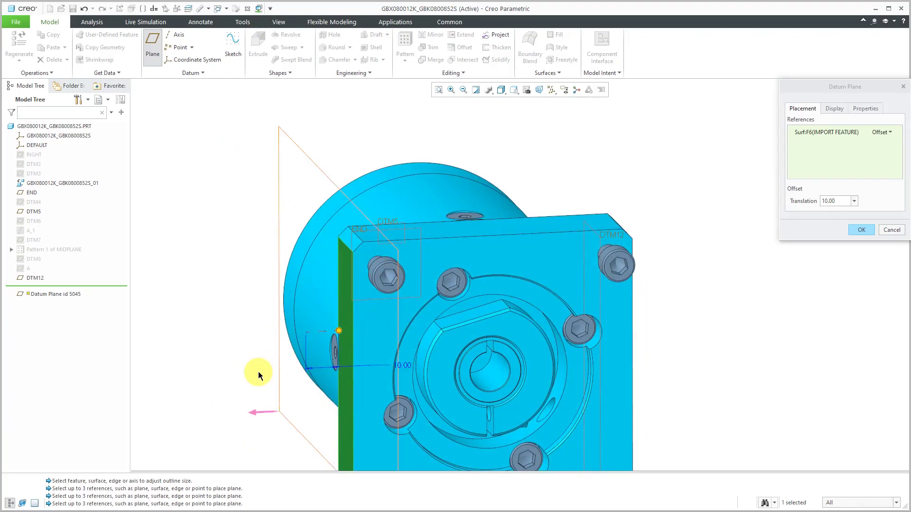
Step: Fit the new plane's outline by reference to the flange's opposite side face and accept the plane
{"action": "left_click", "coordinate": [834, 108]}
{"action": "left_click", "coordinate": [831, 138]}
{"action": "left_click", "coordinate": [825, 152]}
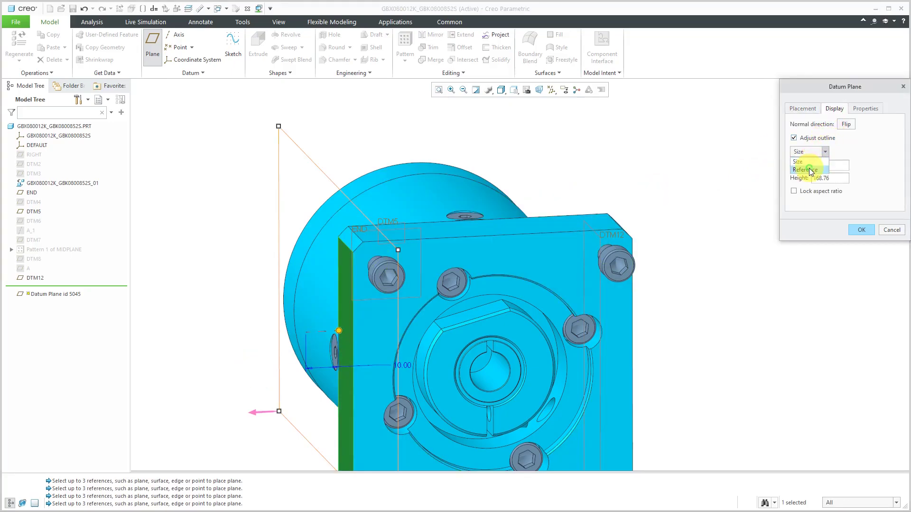
{"action": "left_click", "coordinate": [806, 171]}
{"action": "left_click", "coordinate": [346, 301]}
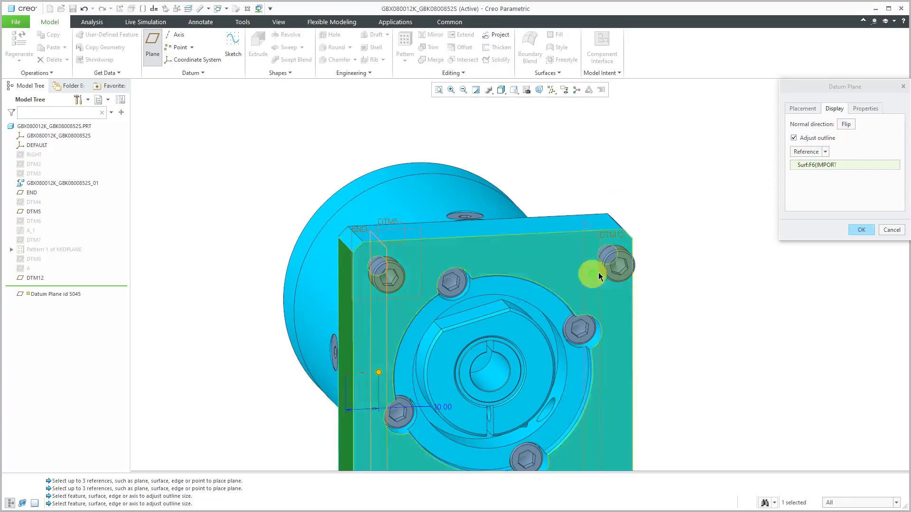
{"action": "left_click", "coordinate": [861, 230]}
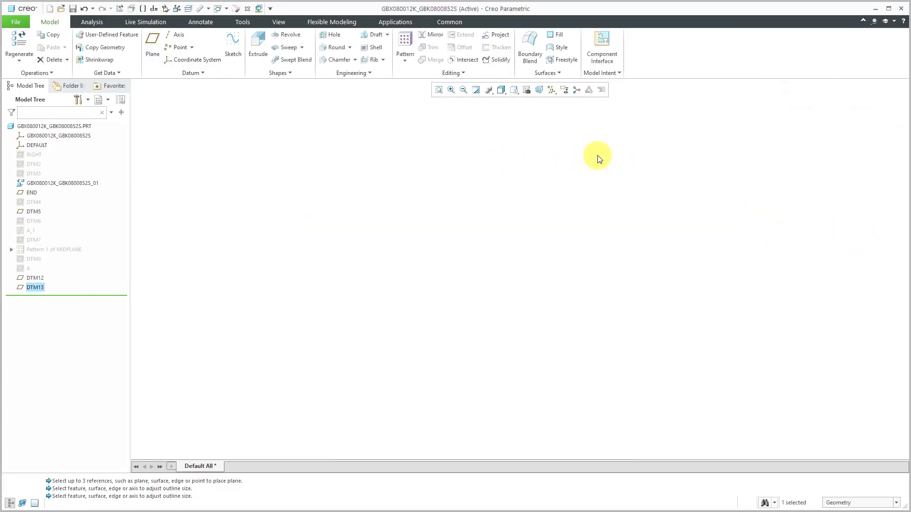
Step: Start a sketch on datum plane DTM12
{"action": "middle_click_drag", "start_coordinate": [435, 175], "coordinate": [392, 188]}
{"action": "scroll", "coordinate": [416, 182], "scroll_direction": "up", "scroll_amount": 3}
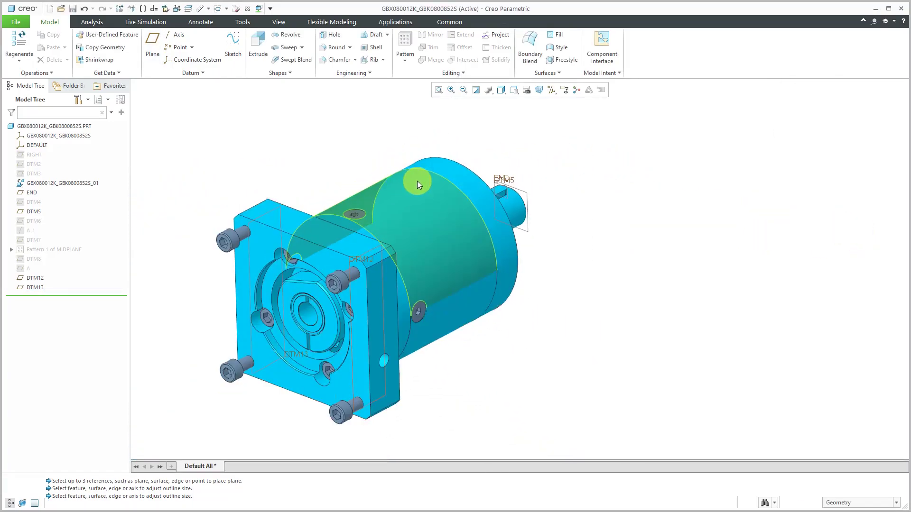
{"action": "left_click", "coordinate": [372, 248]}
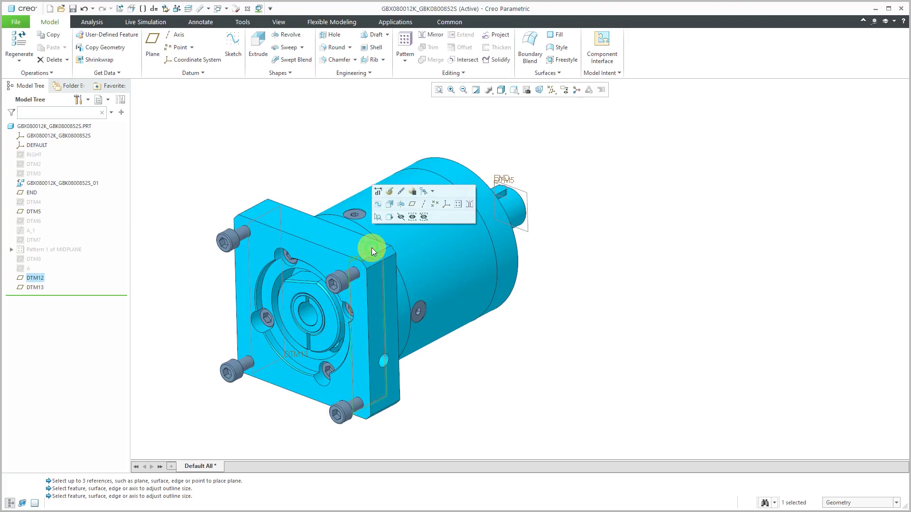
{"action": "left_click", "coordinate": [383, 206]}
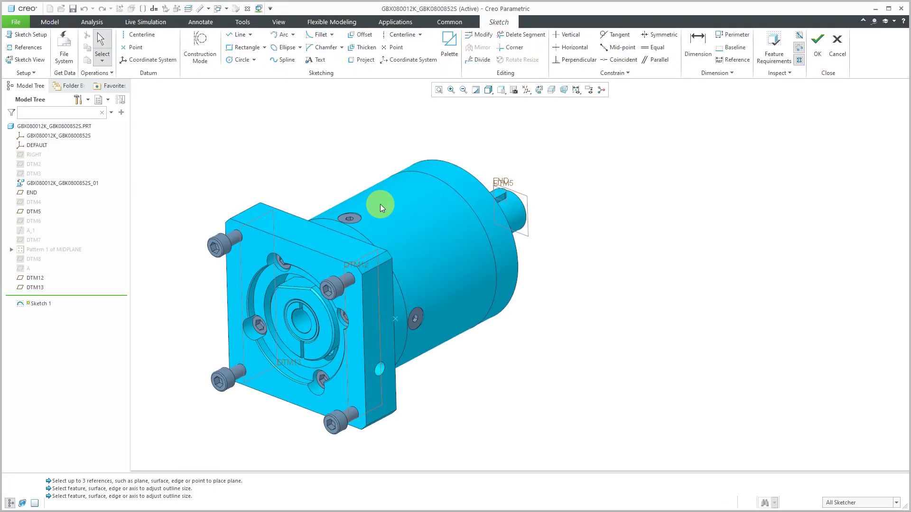
Step: Add the flange's top and front faces as sketch references, solve them and close the references
{"action": "right_click", "coordinate": [493, 151]}
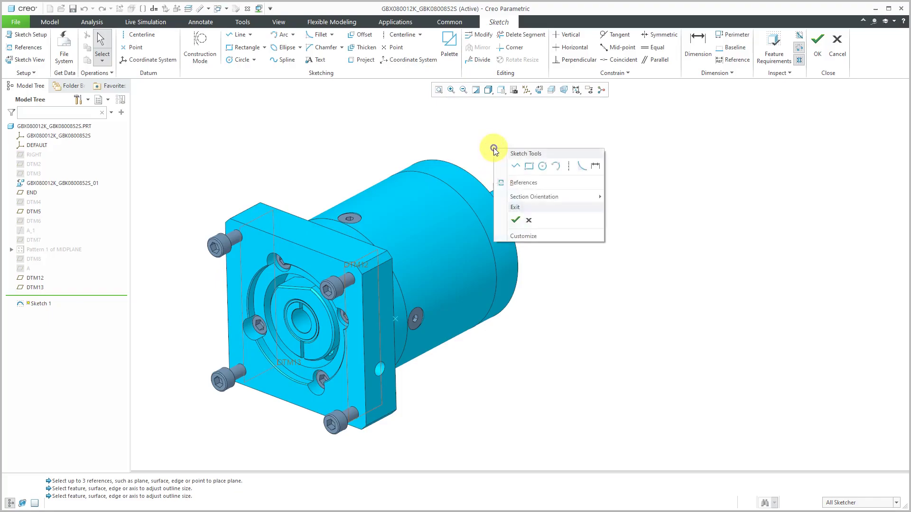
{"action": "left_click", "coordinate": [535, 180]}
{"action": "scroll", "coordinate": [391, 260], "scroll_direction": "down", "scroll_amount": 5}
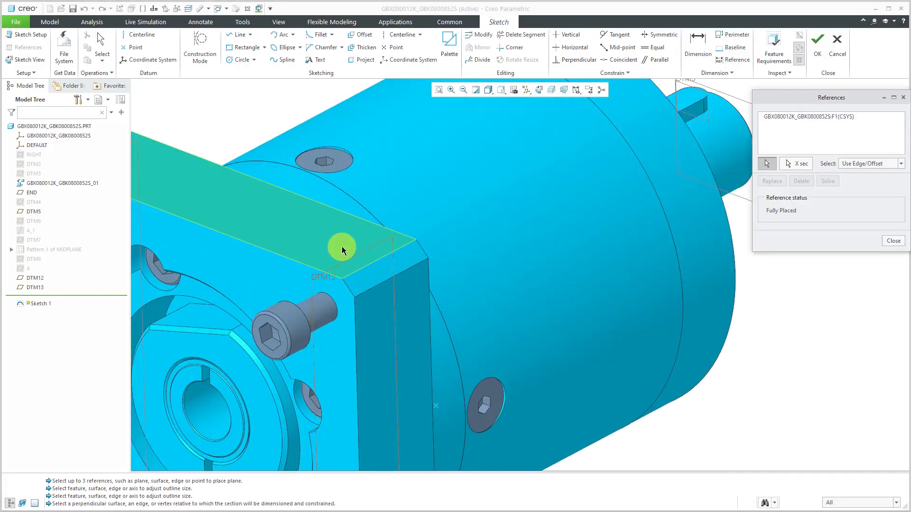
{"action": "left_click", "coordinate": [346, 295]}
{"action": "left_click", "coordinate": [345, 326]}
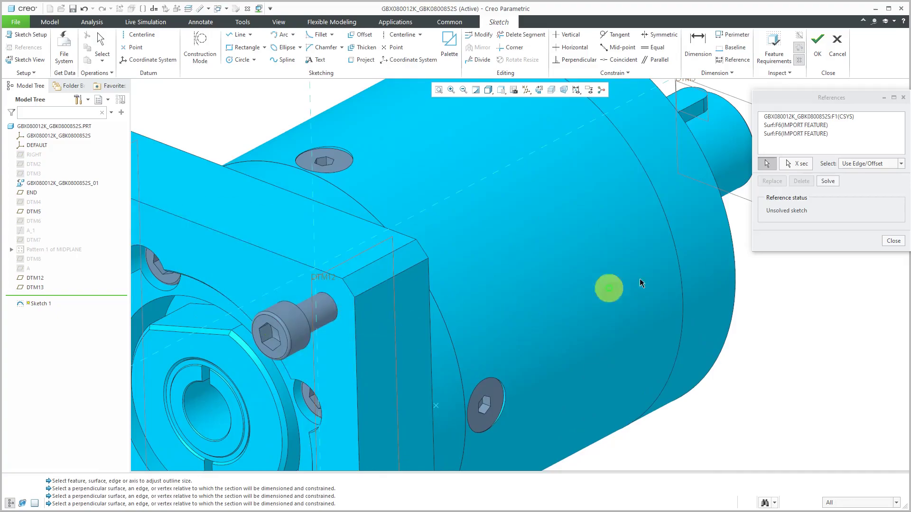
{"action": "left_click", "coordinate": [828, 181]}
{"action": "left_click", "coordinate": [894, 240]}
Step: Sketch a small circle centred on the flange's top face reference, just behind the front face
{"action": "middle_click_drag", "start_coordinate": [559, 264], "coordinate": [421, 224]}
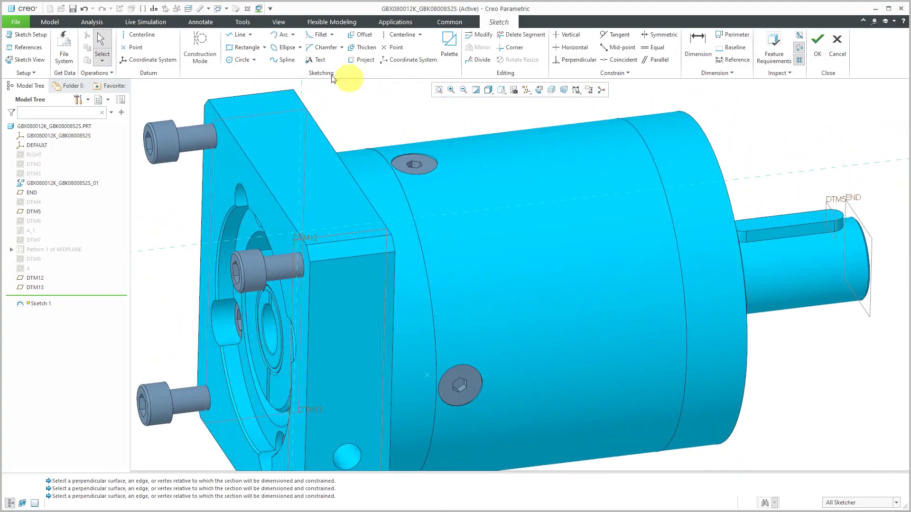
{"action": "left_click", "coordinate": [242, 59]}
{"action": "left_click", "coordinate": [340, 227]}
{"action": "left_click", "coordinate": [346, 245]}
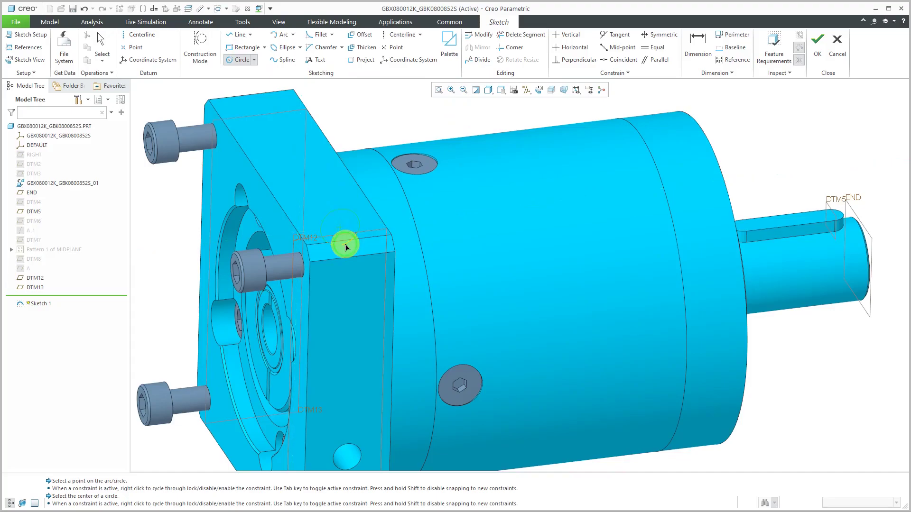
{"action": "middle_click", "coordinate": [411, 128]}
Step: Set the circle's diameter and its centre's distance from the front face reference to 10 each, and finish the sketch
{"action": "middle_click_drag", "start_coordinate": [364, 152], "coordinate": [323, 204]}
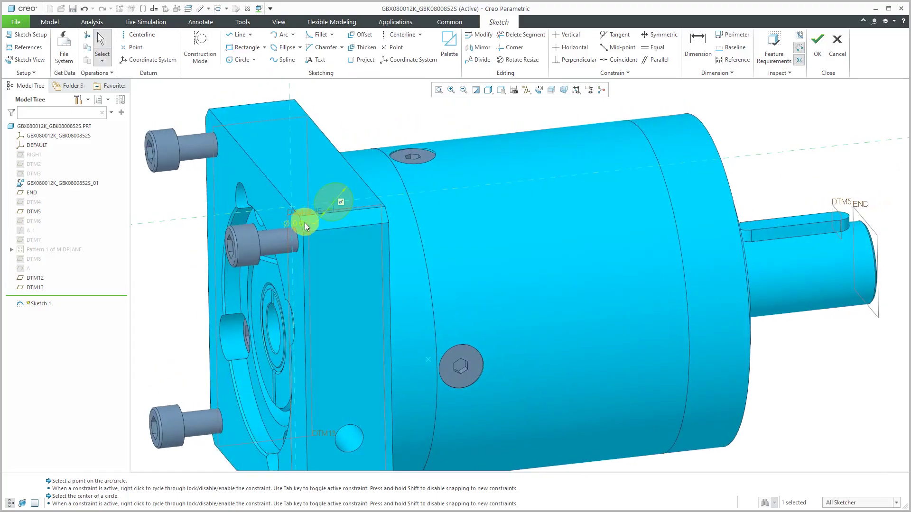
{"action": "double_click", "coordinate": [305, 222]}
{"action": "type", "text": "10"}
{"action": "key", "text": "Return"}
{"action": "double_click", "coordinate": [308, 211]}
{"action": "type", "text": "10"}
{"action": "key", "text": "Return"}
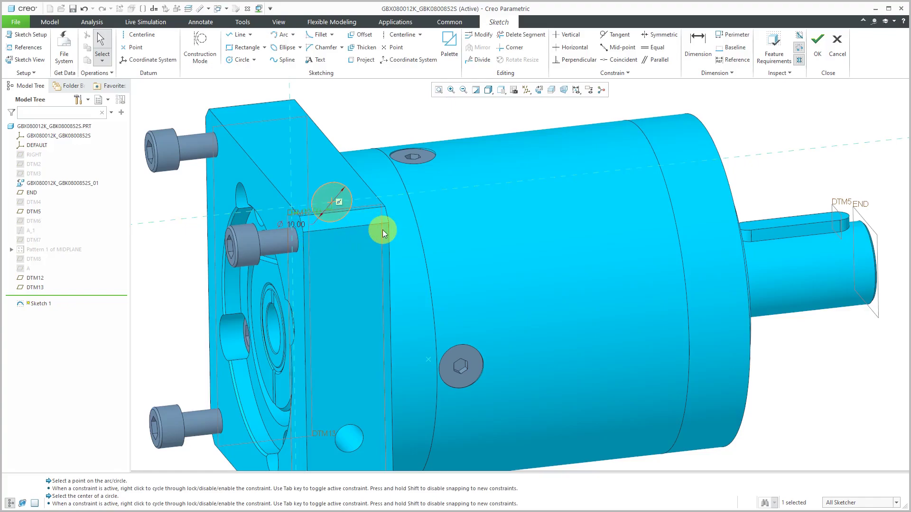
{"action": "left_click", "coordinate": [818, 41]}
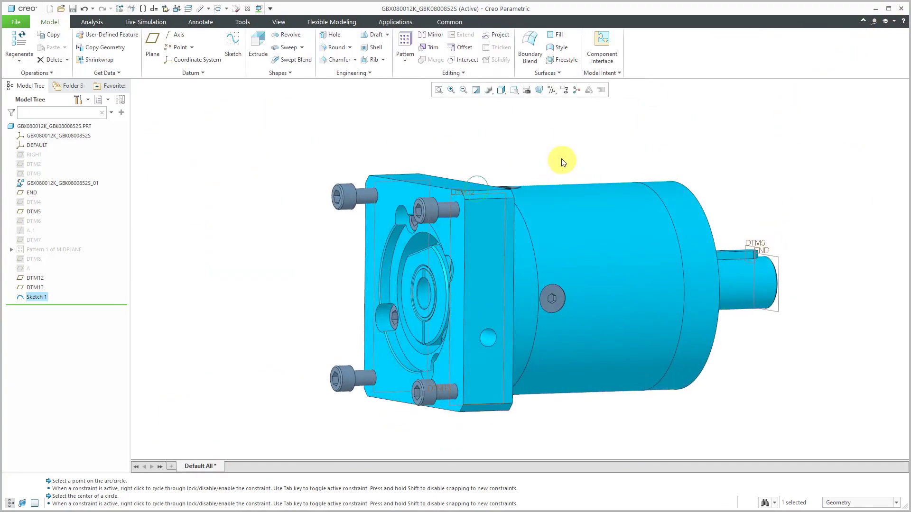
Step: Extrude the circle sketch across the flange with the To Selected depth option, up to datum plane DTM13
{"action": "right_click", "coordinate": [556, 144]}
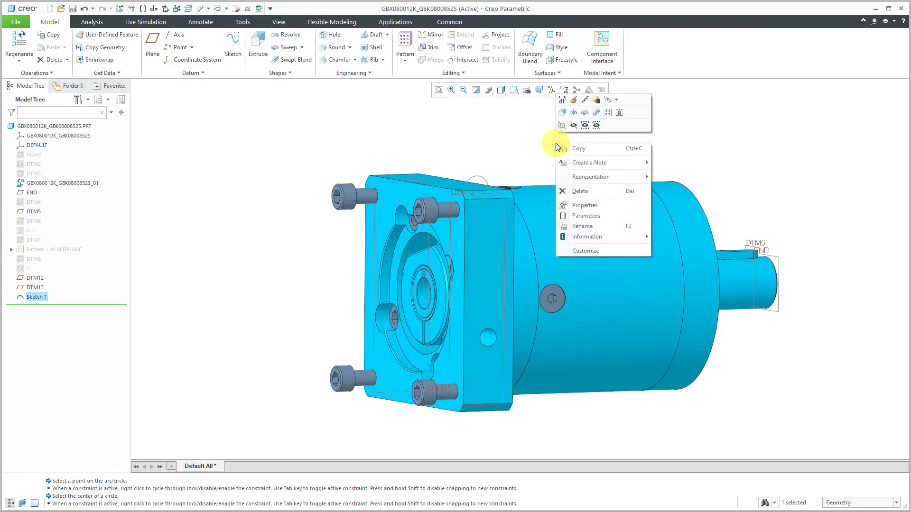
{"action": "left_click", "coordinate": [562, 112]}
{"action": "mouse_move", "coordinate": [501, 172]}
{"action": "middle_mouse_down"}
{"action": "mouse_move", "coordinate": [545, 189]}
{"action": "mouse_move", "coordinate": [533, 199]}
{"action": "middle_mouse_up"}
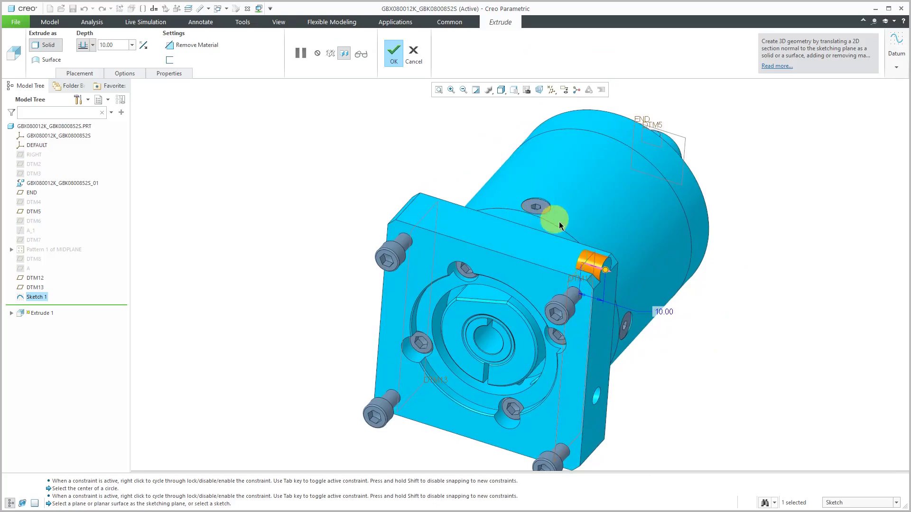
{"action": "left_click_drag", "start_coordinate": [608, 270], "coordinate": [489, 233]}
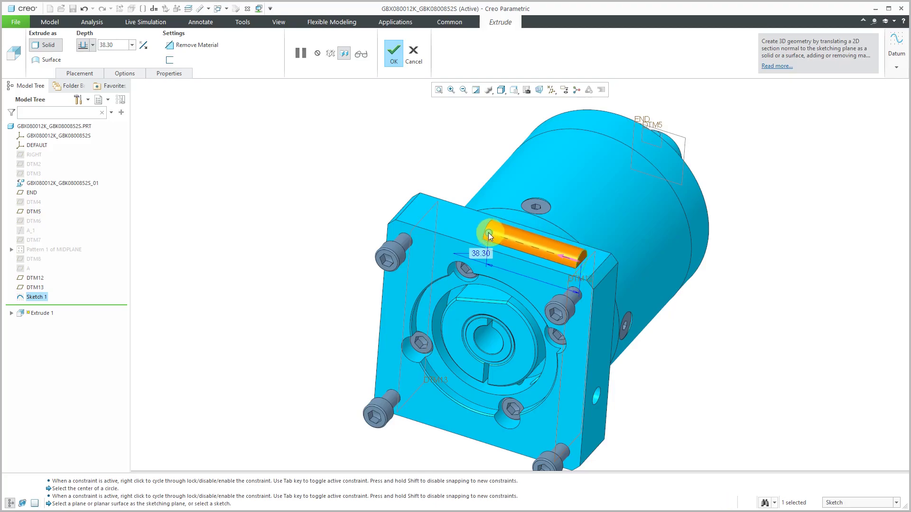
{"action": "right_click", "coordinate": [489, 234]}
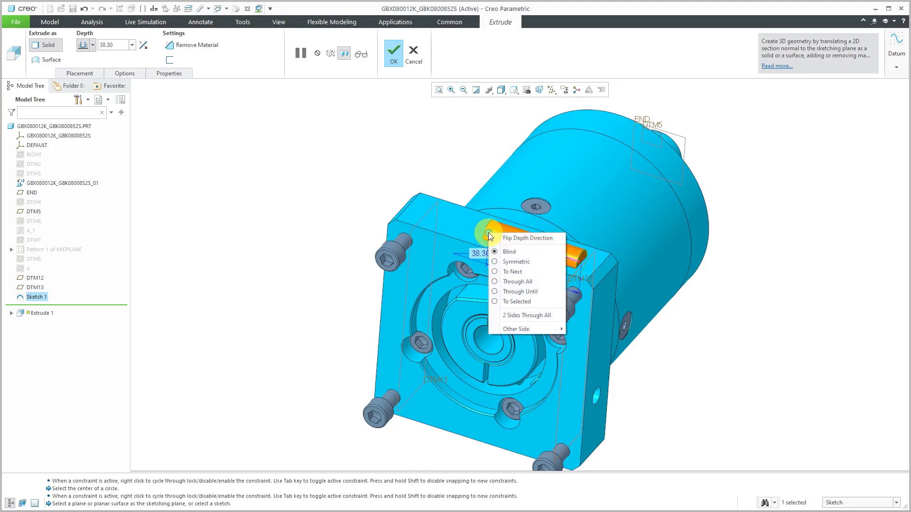
{"action": "left_click", "coordinate": [534, 301]}
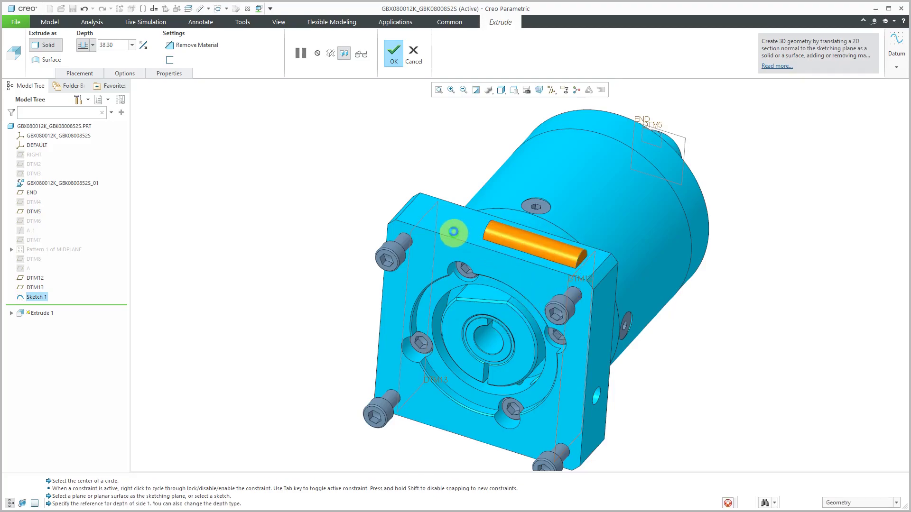
{"action": "left_click", "coordinate": [430, 214]}
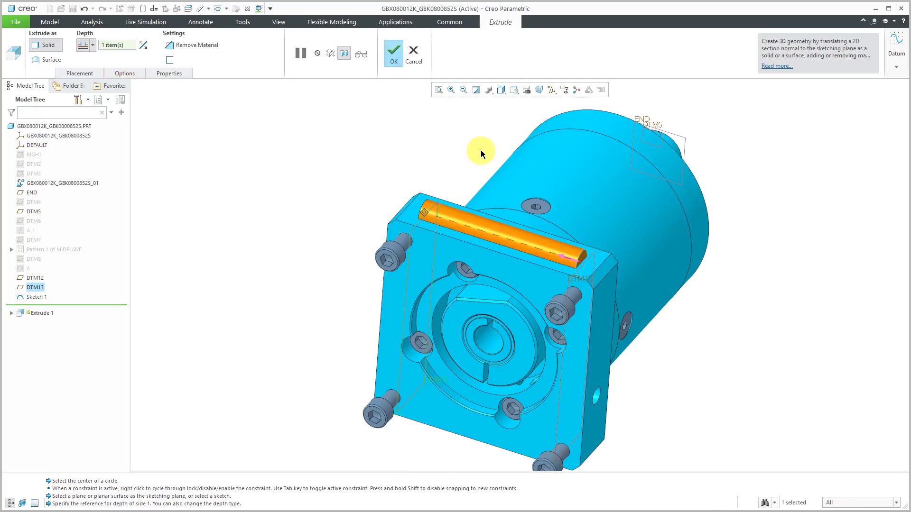
Step: Change the extrusion to remove material and accept it as a groove along the flange's top face
{"action": "right_click", "coordinate": [307, 116]}
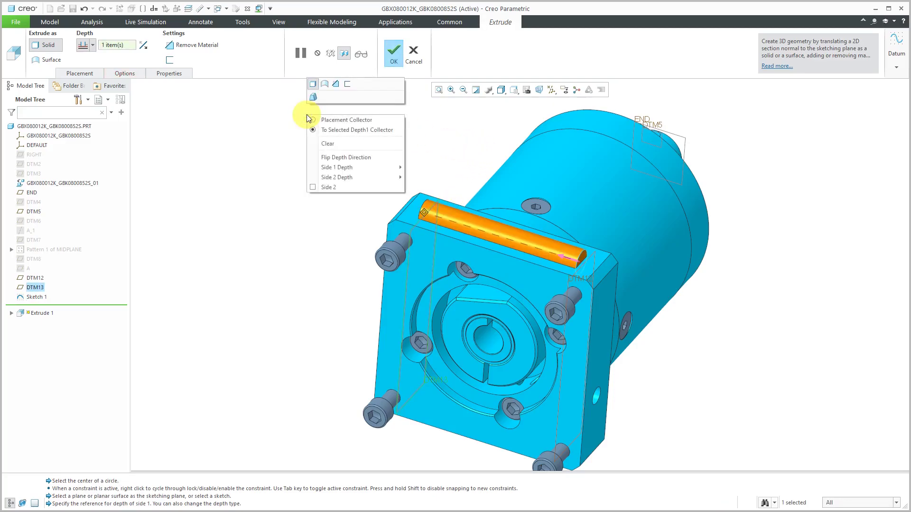
{"action": "left_click", "coordinate": [336, 84]}
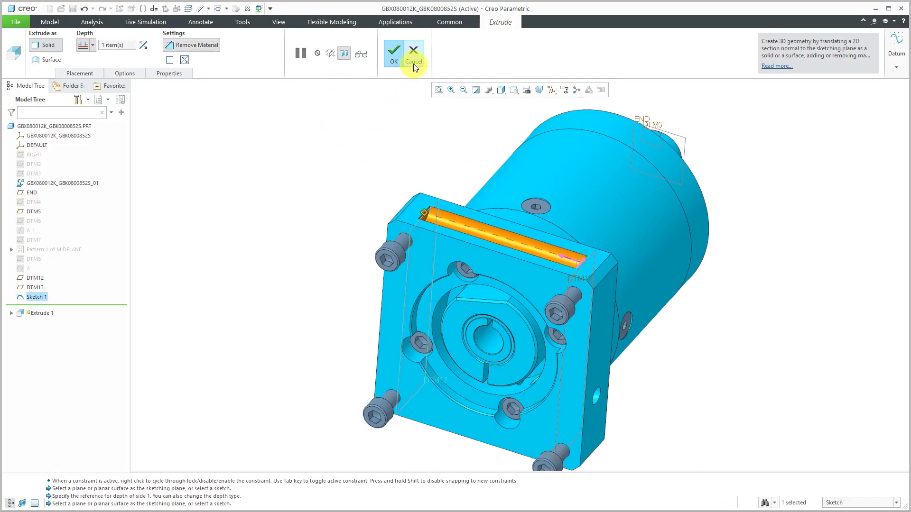
{"action": "middle_click", "coordinate": [380, 150]}
{"action": "middle_click_drag", "start_coordinate": [388, 153], "coordinate": [423, 145]}
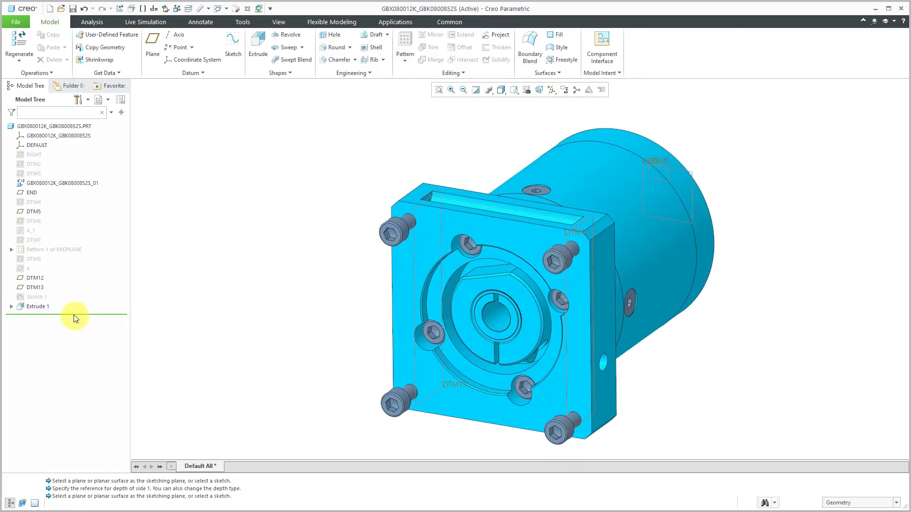
Step: Delete DTM12, DTM13, Sketch 1 and Extrude 1 together from the part
{"action": "left_click", "coordinate": [34, 287]}
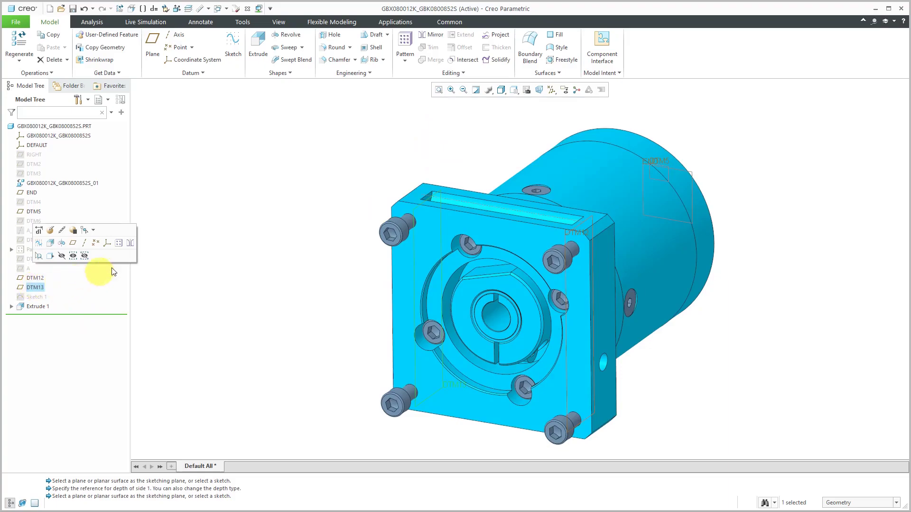
{"action": "left_click", "coordinate": [36, 278]}
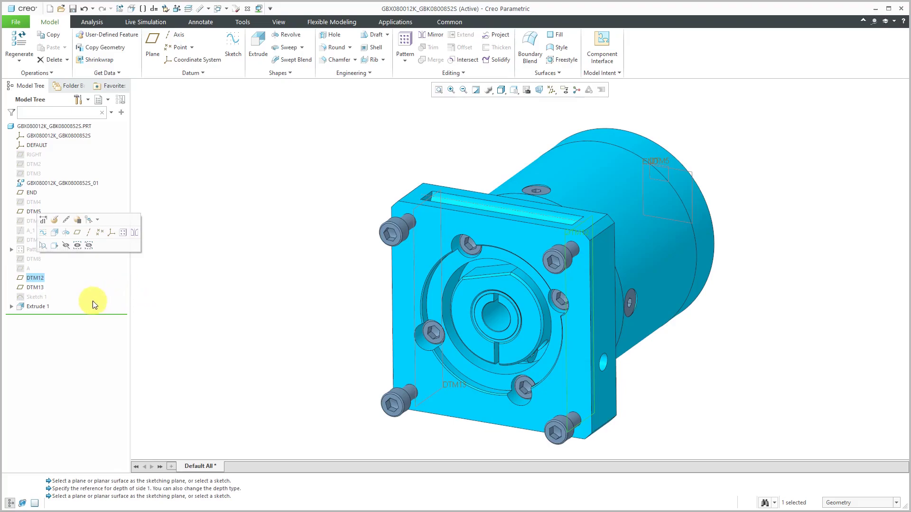
{"action": "left_click", "coordinate": [35, 305], "text": "shift"}
{"action": "right_click", "coordinate": [35, 305]}
{"action": "left_click", "coordinate": [75, 337]}
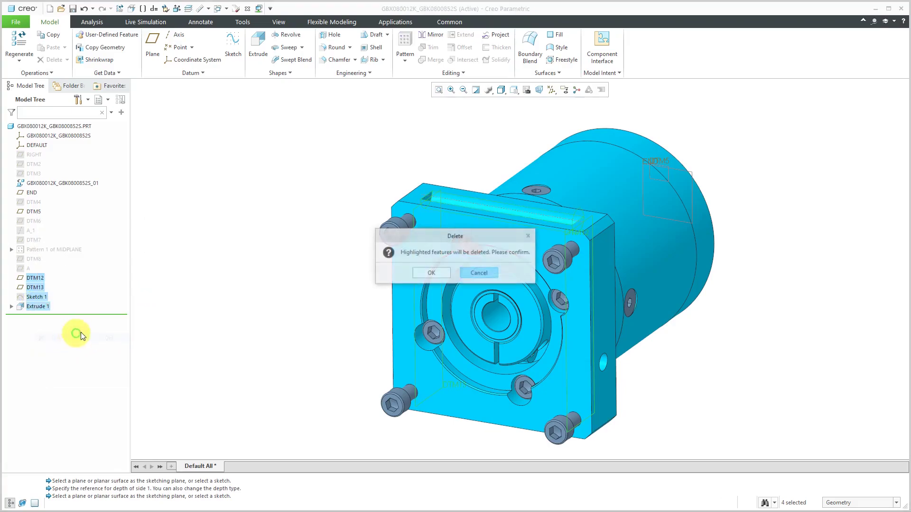
{"action": "left_click", "coordinate": [440, 274]}
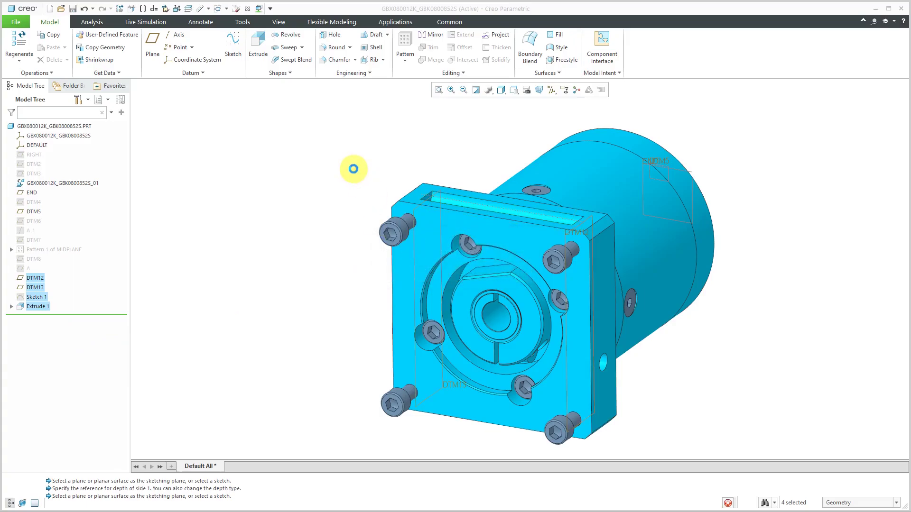
{"action": "mouse_move", "coordinate": [406, 159]}
{"action": "middle_mouse_down"}
{"action": "mouse_move", "coordinate": [381, 147]}
{"action": "mouse_move", "coordinate": [399, 157]}
{"action": "middle_mouse_up"}
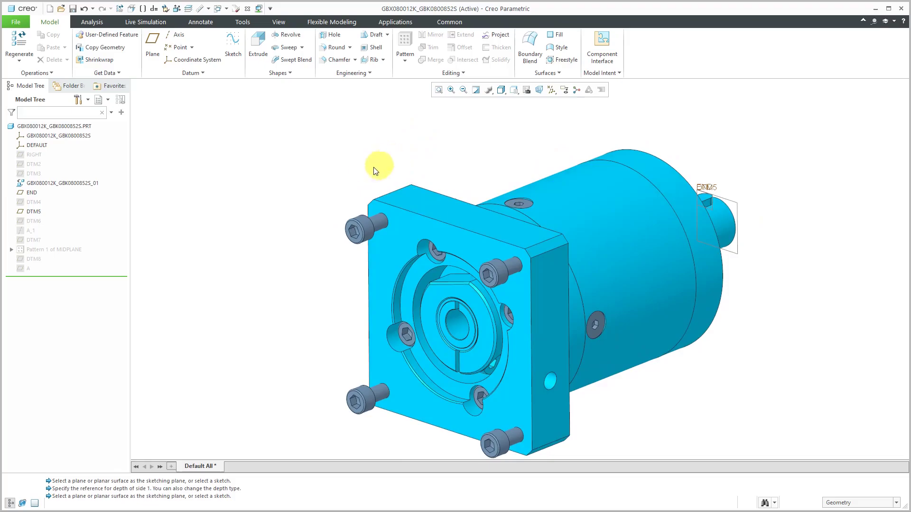
Step: Start a sketch on the flange's side face, using the flange's top face as the orientation reference
{"action": "left_click", "coordinate": [233, 48]}
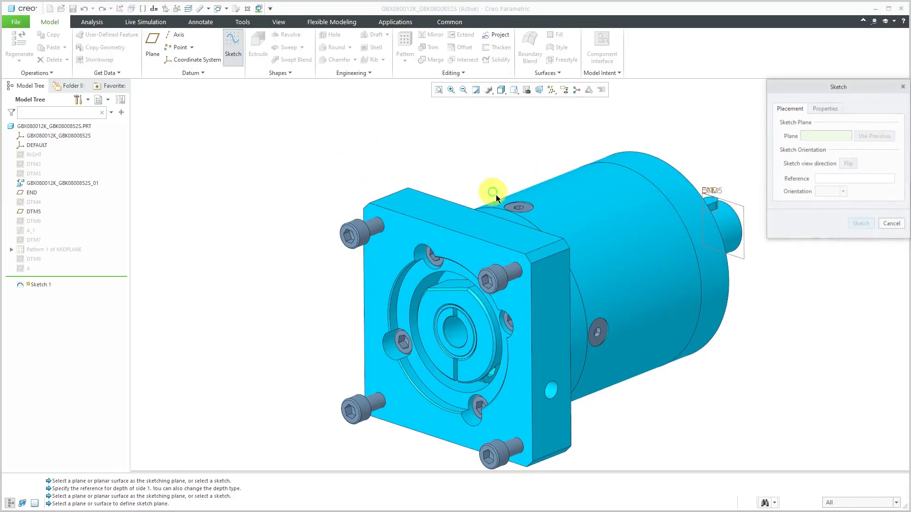
{"action": "left_click", "coordinate": [551, 303]}
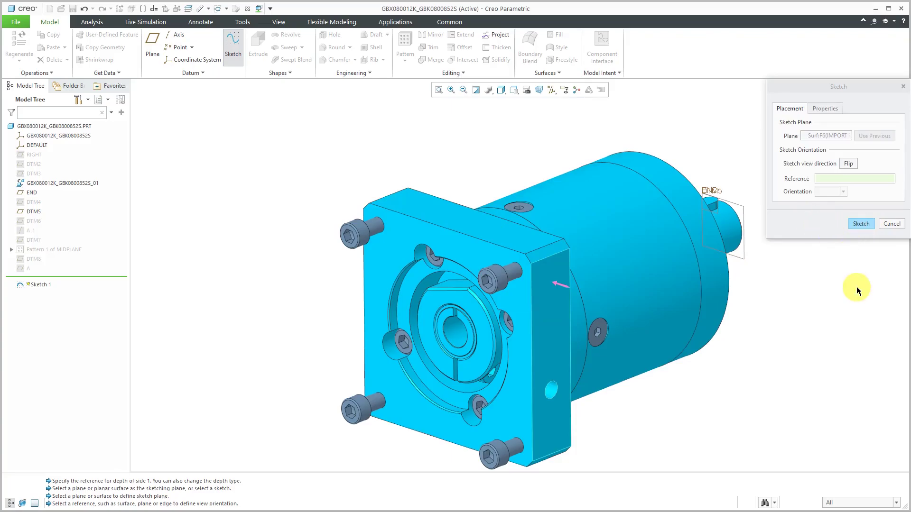
{"action": "left_click", "coordinate": [515, 234]}
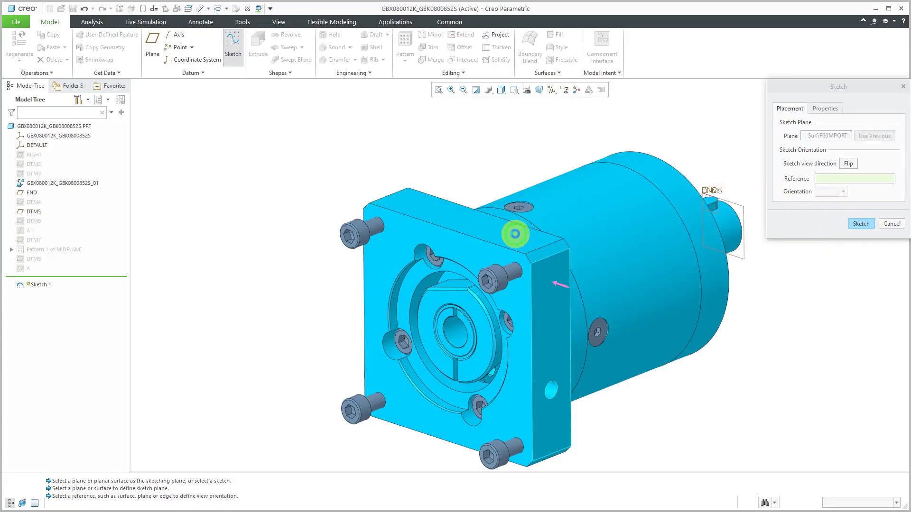
{"action": "left_click", "coordinate": [862, 224]}
{"action": "left_click", "coordinate": [625, 224]}
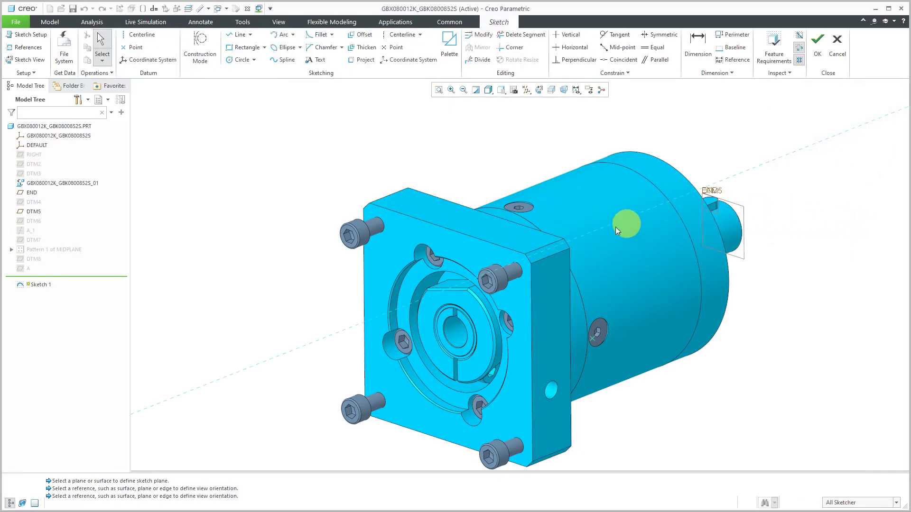
Step: Add the flange's front face as a sketch reference and solve the references
{"action": "right_click", "coordinate": [540, 155]}
{"action": "left_click", "coordinate": [570, 190]}
{"action": "left_click", "coordinate": [501, 307]}
{"action": "left_click", "coordinate": [580, 284]}
{"action": "left_click", "coordinate": [828, 182]}
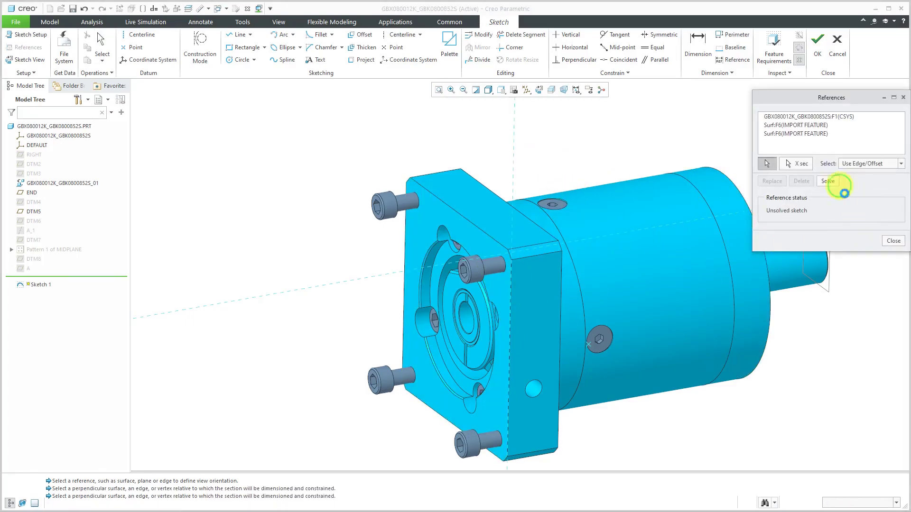
{"action": "left_click", "coordinate": [893, 241]}
Step: Sketch a circle about 12 in diameter, centred on the top face reference near the flange's upper edge
{"action": "right_click", "coordinate": [577, 142]}
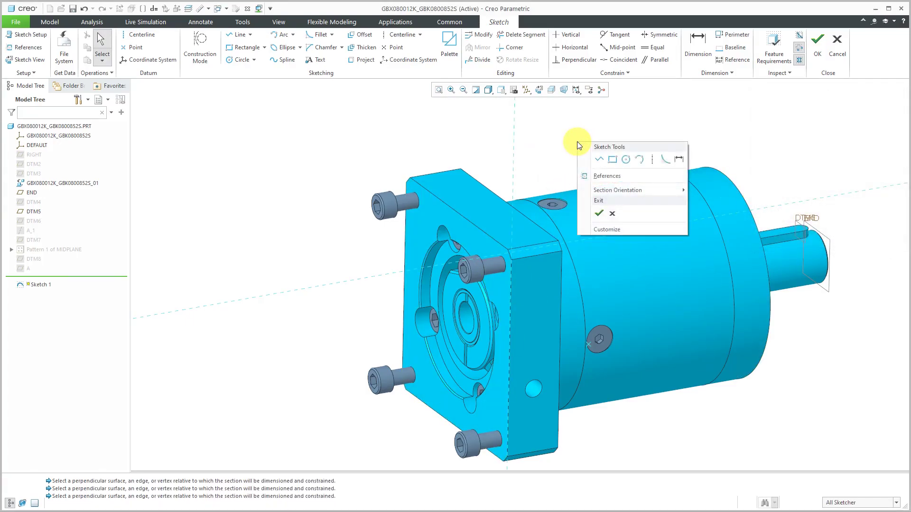
{"action": "left_click", "coordinate": [626, 160]}
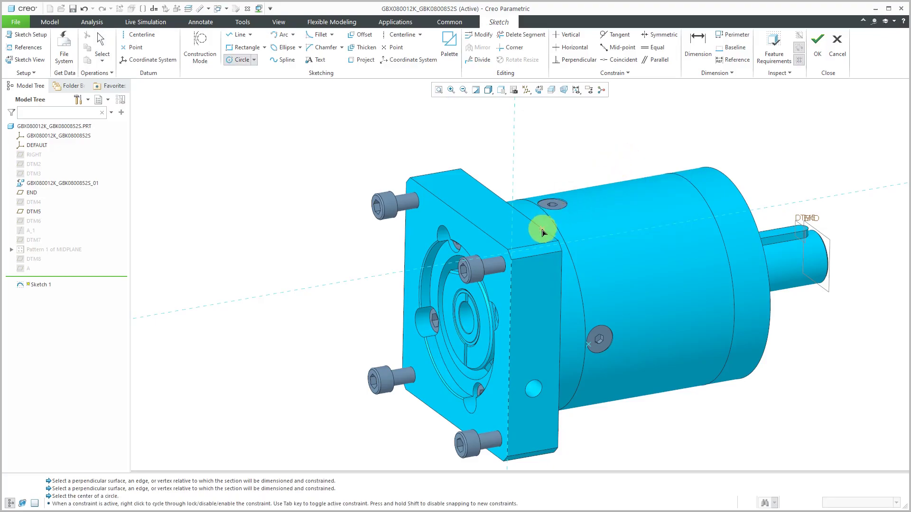
{"action": "left_click", "coordinate": [535, 248]}
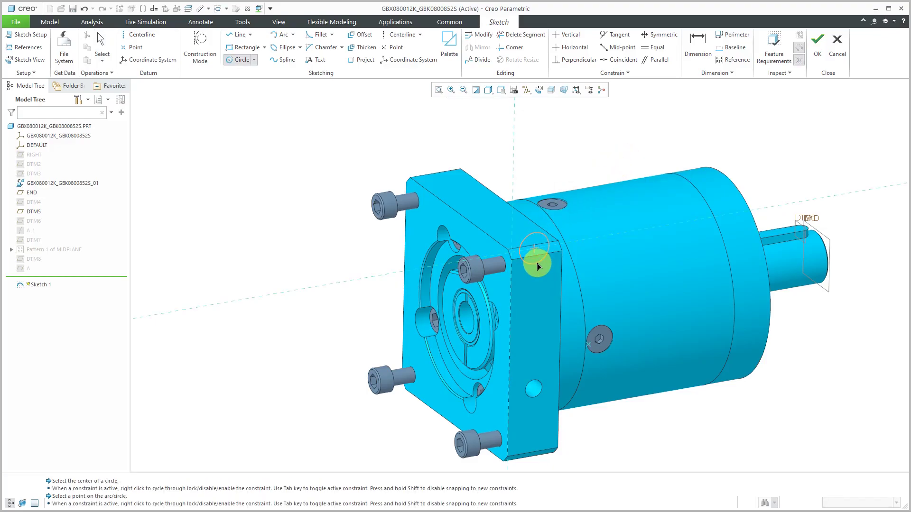
{"action": "left_click", "coordinate": [570, 234]}
{"action": "middle_click", "coordinate": [568, 253]}
{"action": "scroll", "coordinate": [568, 253], "scroll_direction": "up", "scroll_amount": 3}
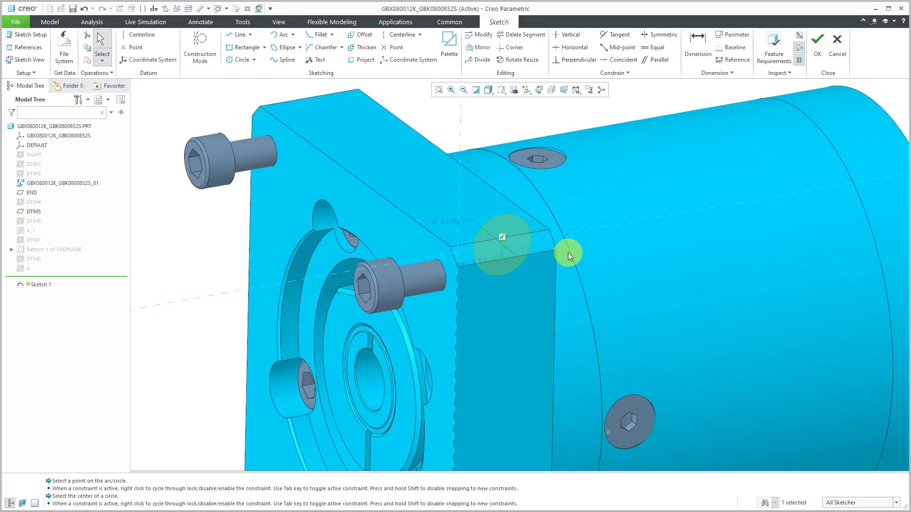
Step: Set the circle centre's distance from the front face reference and its diameter to 10 each, and finish the sketch
{"action": "double_click", "coordinate": [486, 263]}
{"action": "type", "text": "10"}
{"action": "key", "text": "Return"}
{"action": "double_click", "coordinate": [455, 221]}
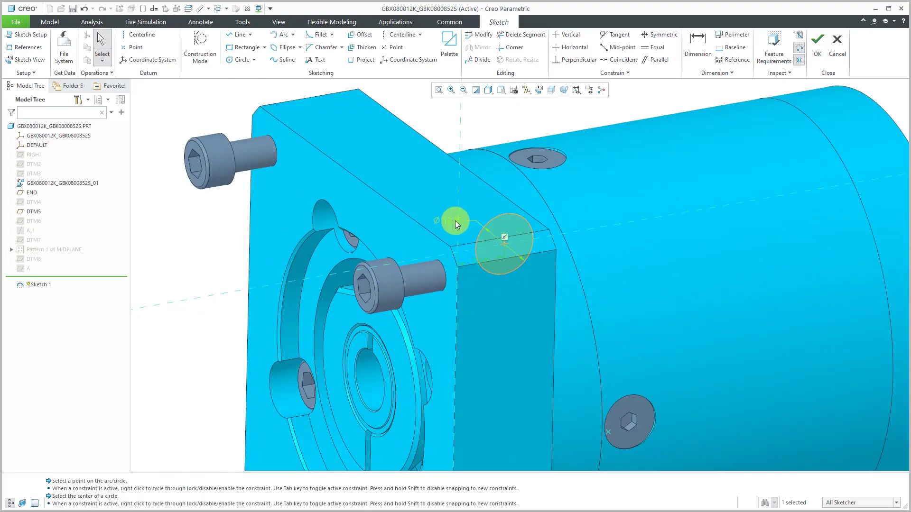
{"action": "type", "text": "10"}
{"action": "key", "text": "Return"}
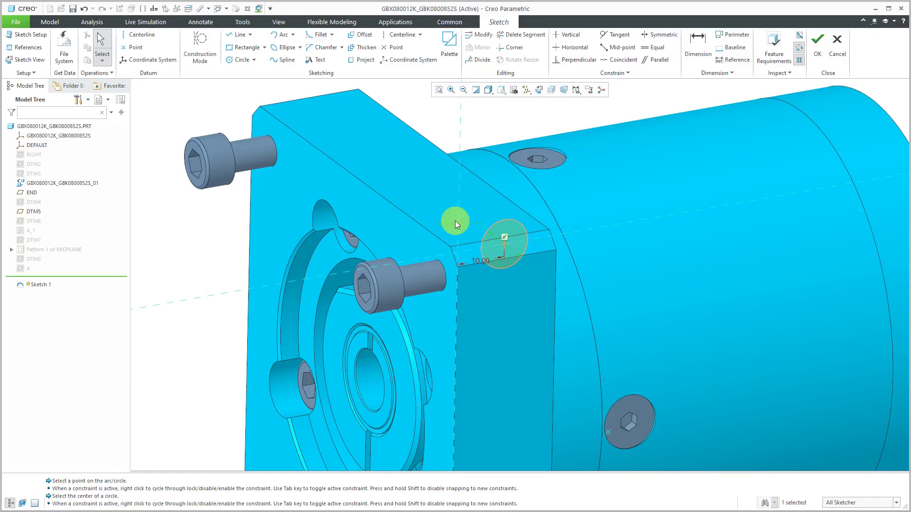
{"action": "right_click", "coordinate": [517, 123]}
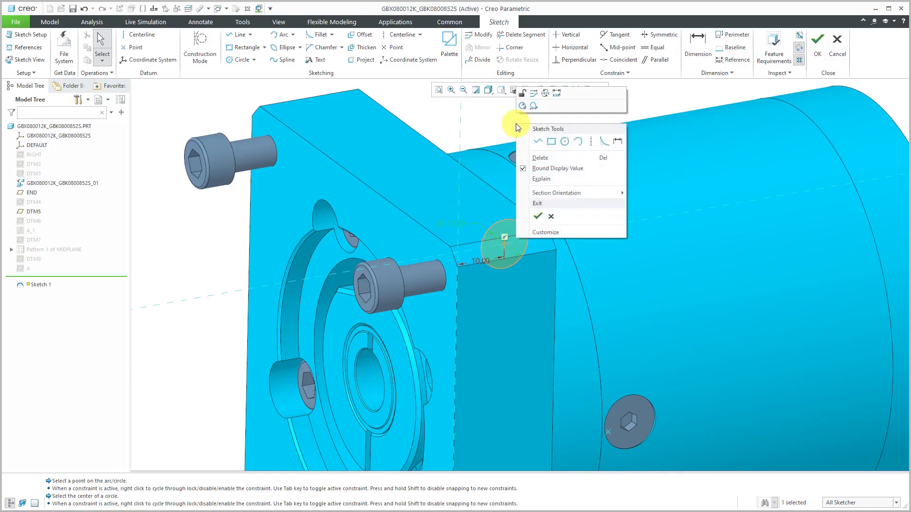
{"action": "left_click", "coordinate": [538, 220]}
Step: Extrude the circle sketch, flipped into the flange, to a blind depth of about 57.20
{"action": "scroll", "coordinate": [552, 275], "scroll_direction": "up", "scroll_amount": 3}
{"action": "mouse_move", "coordinate": [532, 263]}
{"action": "middle_mouse_down"}
{"action": "mouse_move", "coordinate": [528, 251]}
{"action": "mouse_move", "coordinate": [547, 258]}
{"action": "middle_mouse_up"}
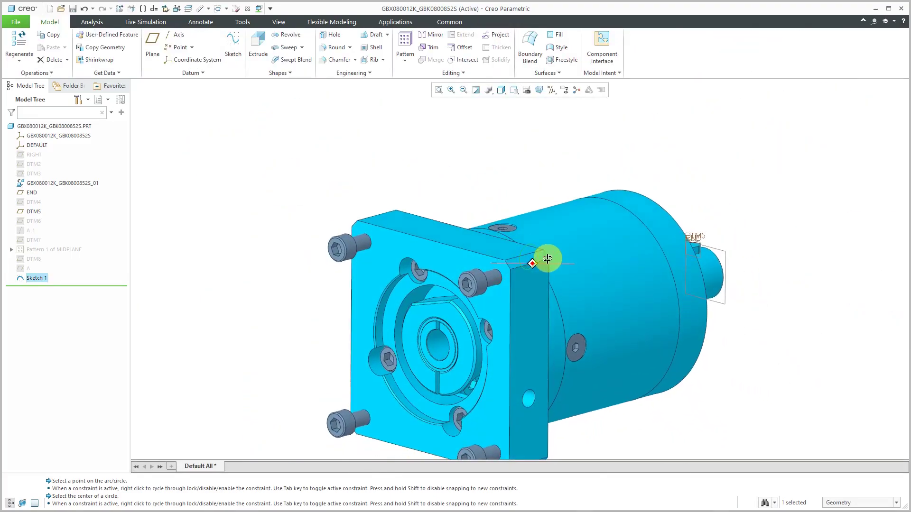
{"action": "right_click", "coordinate": [498, 176]}
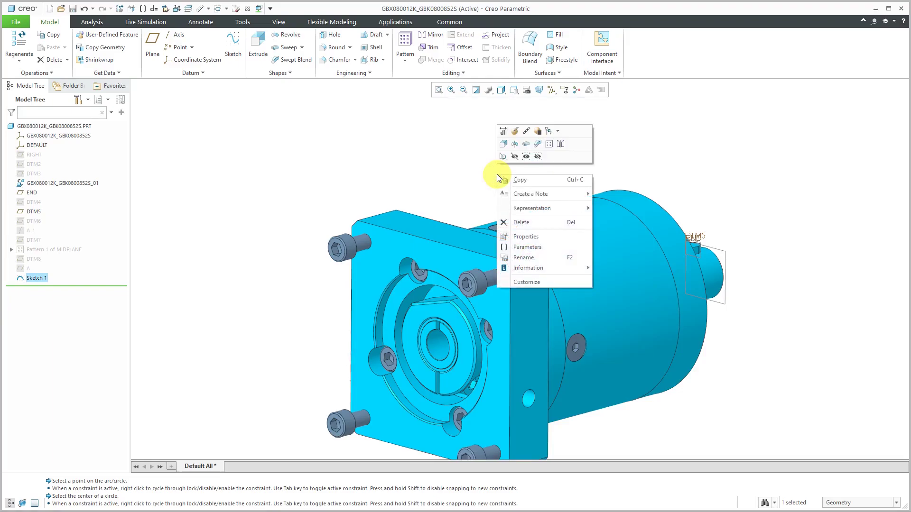
{"action": "left_click", "coordinate": [503, 145]}
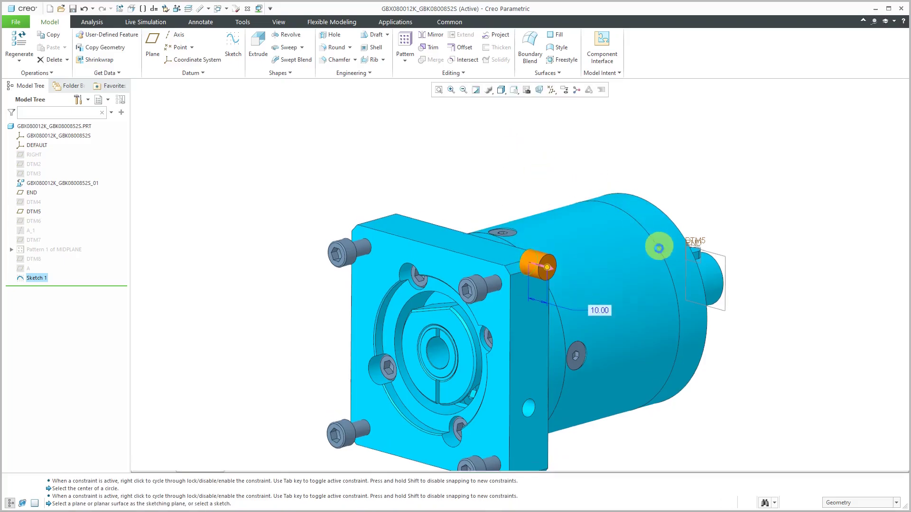
{"action": "left_click", "coordinate": [552, 269]}
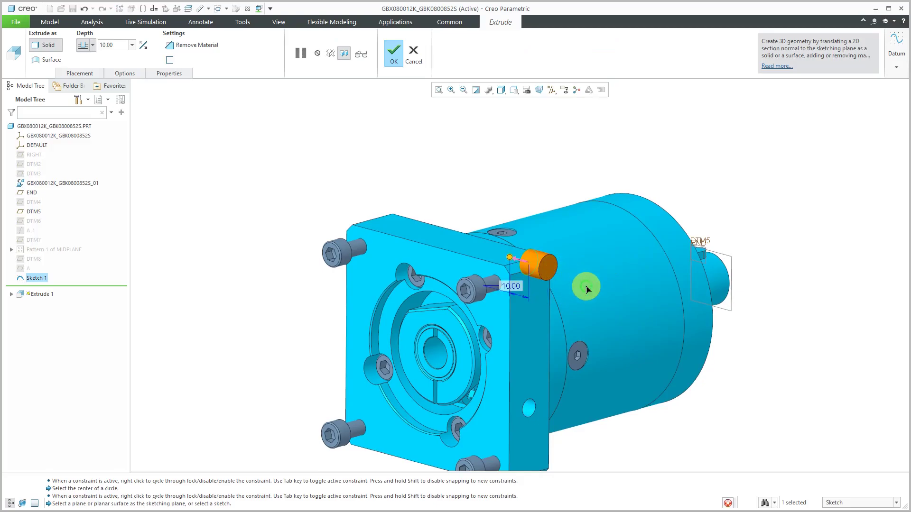
{"action": "left_click_drag", "start_coordinate": [511, 251], "coordinate": [420, 238]}
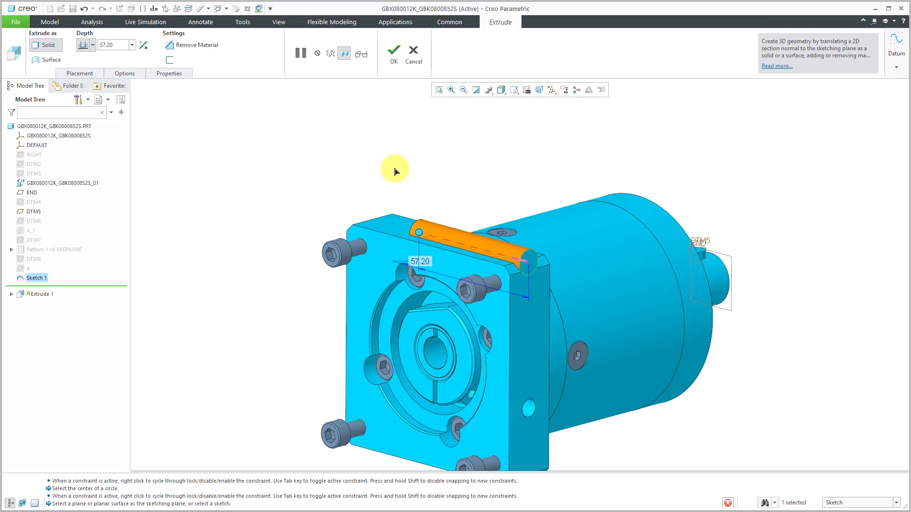
Step: Change the side 1 depth to To Selected, up to the flange's opposite side face
{"action": "left_click", "coordinate": [132, 73]}
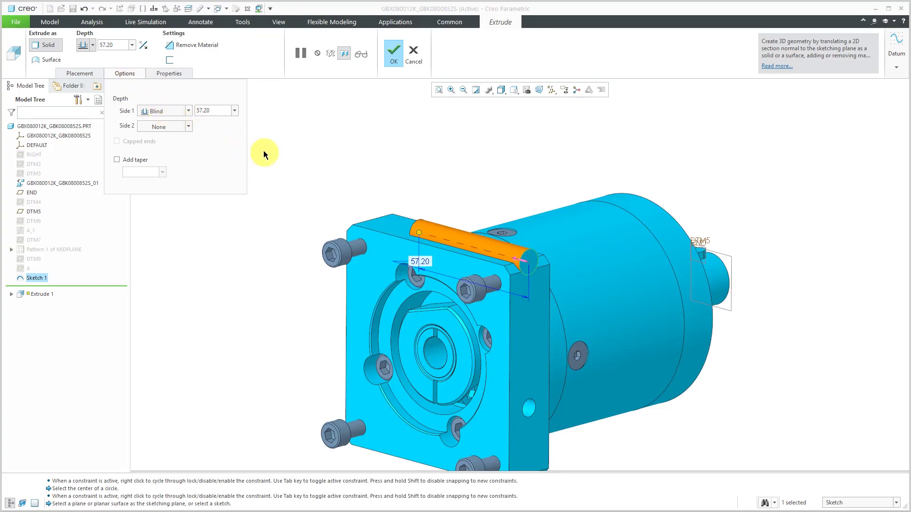
{"action": "left_click", "coordinate": [189, 112]}
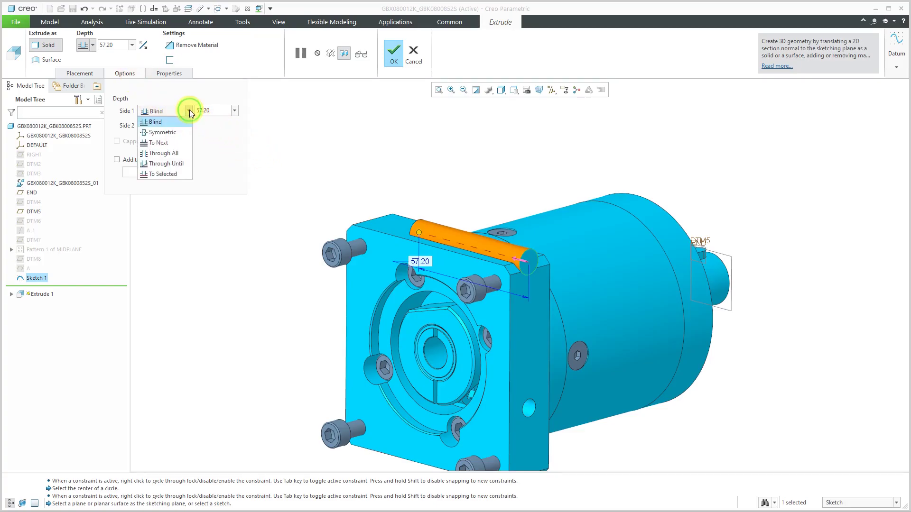
{"action": "left_click", "coordinate": [163, 174]}
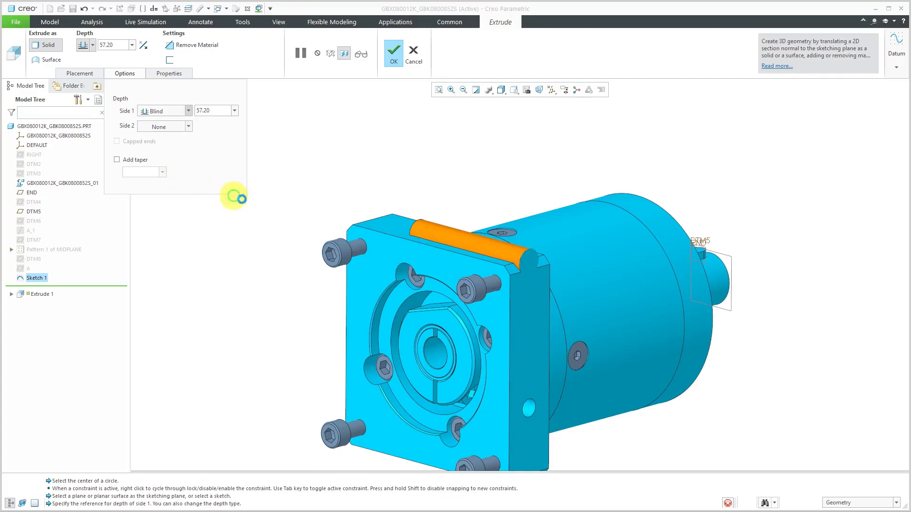
{"action": "left_click", "coordinate": [353, 274]}
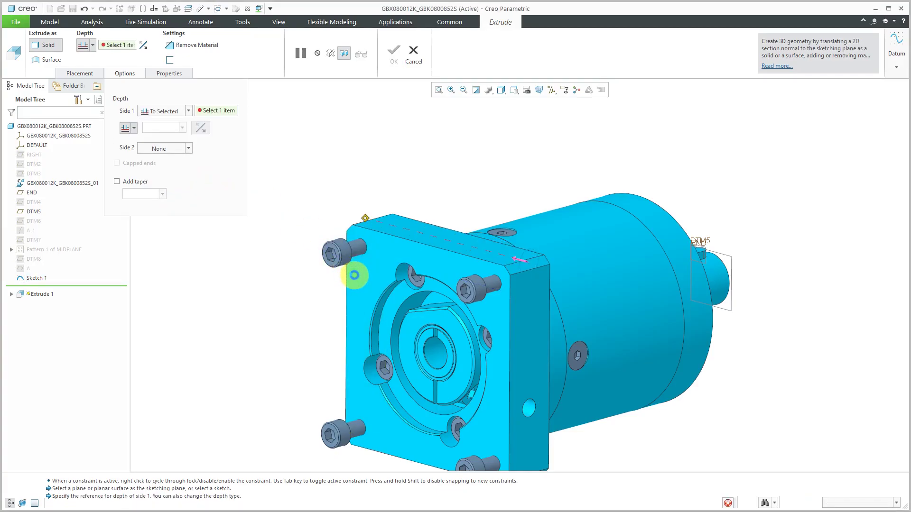
Step: Add an offset of 10 from the selected end face to the side 1 depth
{"action": "left_click", "coordinate": [133, 128]}
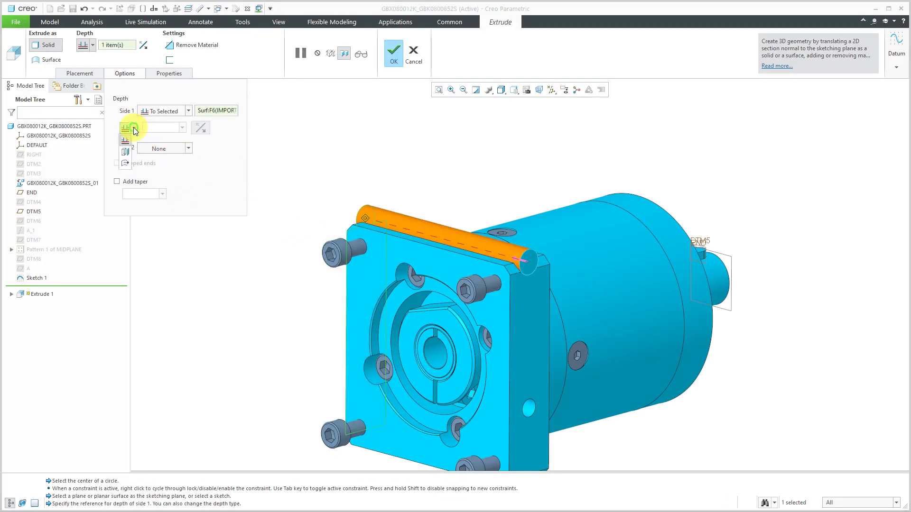
{"action": "left_click", "coordinate": [128, 152]}
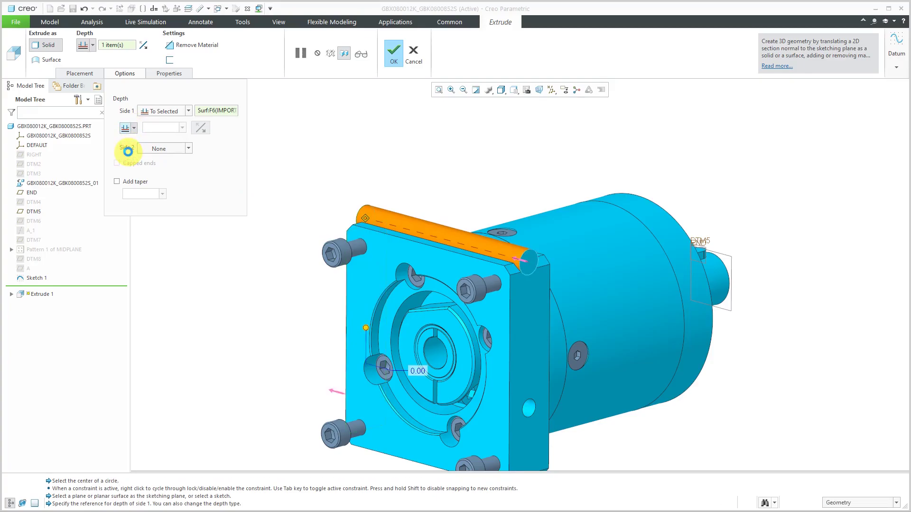
{"action": "double_click", "coordinate": [162, 128]}
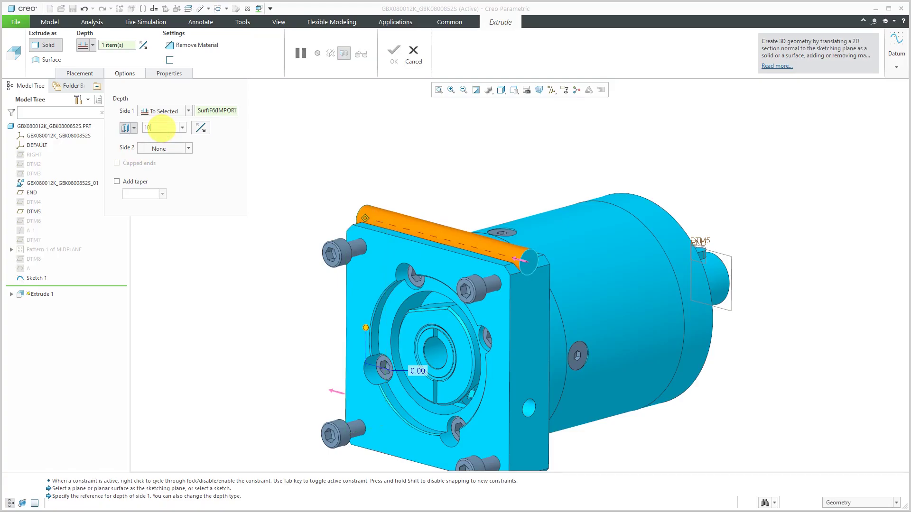
{"action": "type", "text": "10"}
{"action": "key", "text": "Return"}
Step: Reverse the side 1 offset with a value of -10 so the extrusion ends inside the flange
{"action": "double_click", "coordinate": [162, 128]}
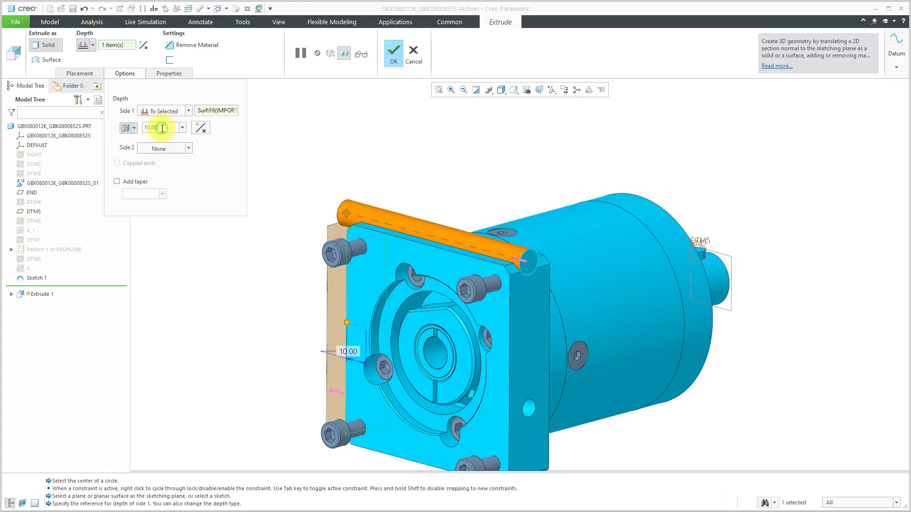
{"action": "type", "text": "-10"}
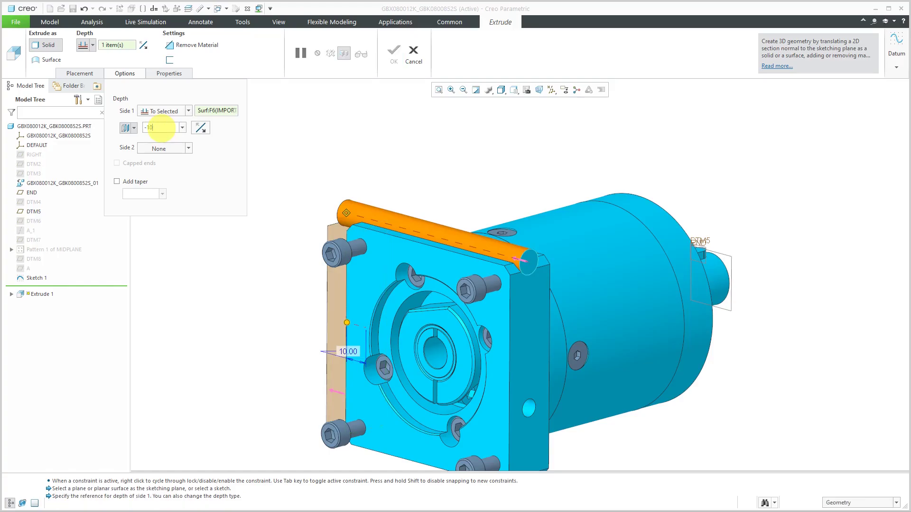
{"action": "key", "text": "Return"}
{"action": "mouse_move", "coordinate": [311, 185]}
{"action": "middle_mouse_down"}
{"action": "mouse_move", "coordinate": [352, 175]}
{"action": "mouse_move", "coordinate": [336, 194]}
{"action": "mouse_move", "coordinate": [326, 179]}
{"action": "mouse_move", "coordinate": [341, 179]}
{"action": "mouse_move", "coordinate": [315, 179]}
{"action": "mouse_move", "coordinate": [326, 191]}
{"action": "middle_mouse_up"}
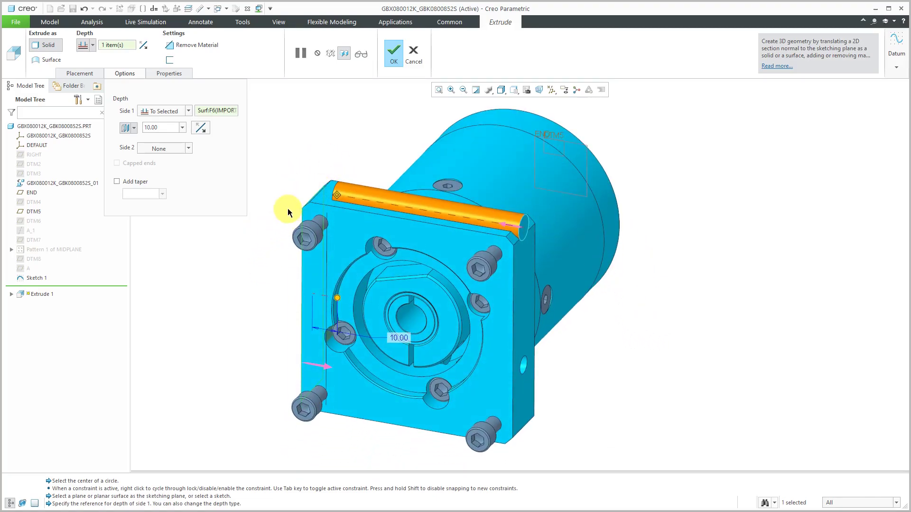
Step: Change the extrusion to remove material from the flange's top face
{"action": "right_click", "coordinate": [303, 139]}
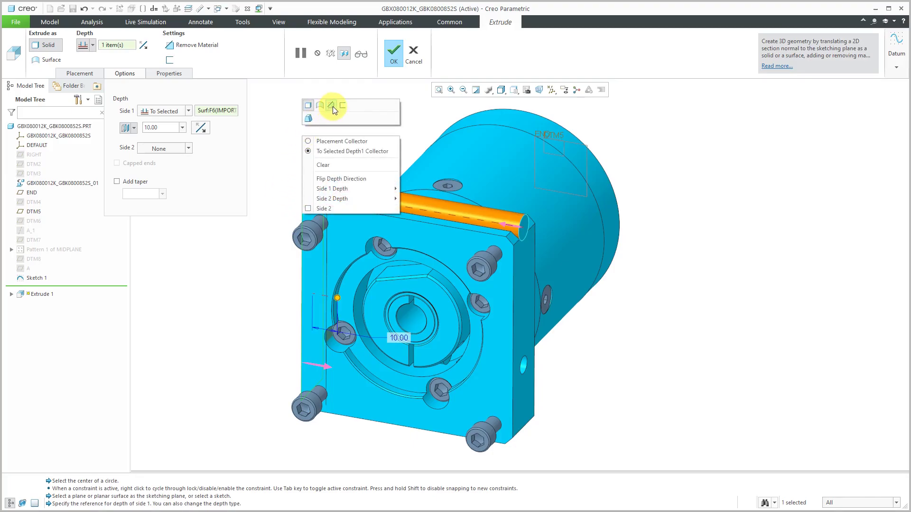
{"action": "left_click", "coordinate": [332, 107]}
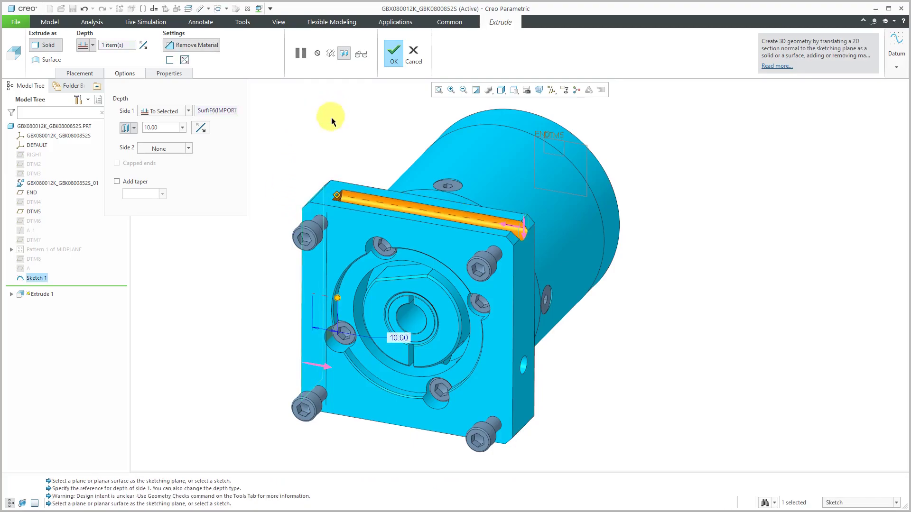
{"action": "scroll", "coordinate": [524, 244], "scroll_direction": "up", "scroll_amount": 3}
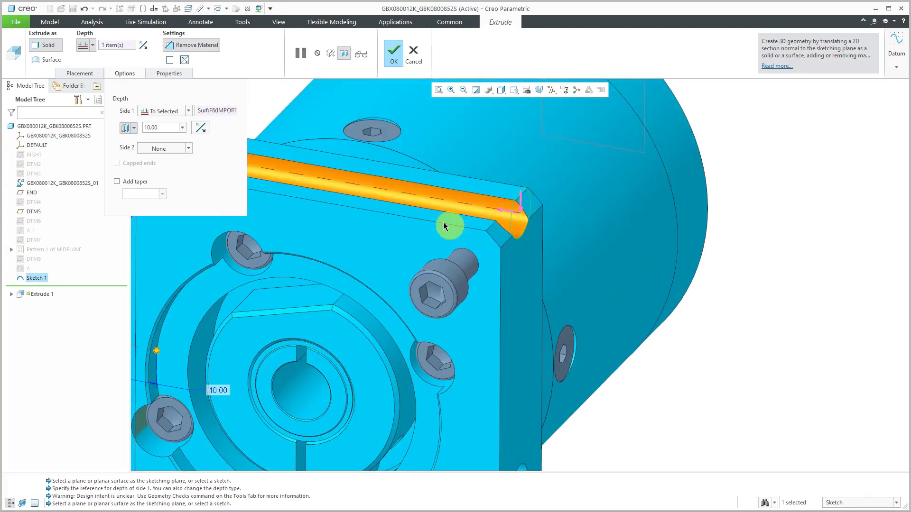
{"action": "scroll", "coordinate": [546, 263], "scroll_direction": "down", "scroll_amount": 3}
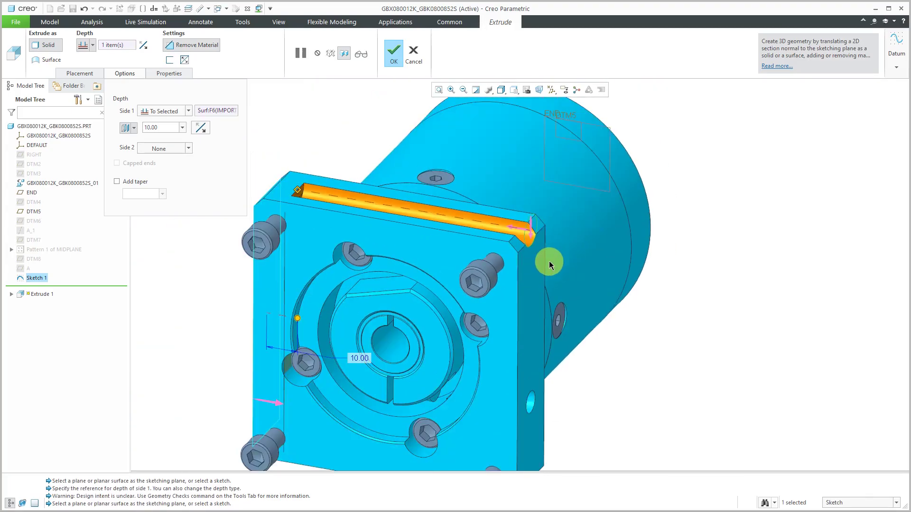
Step: Set side 2 to a Blind depth of 10, reversed to start the cut inside the flange, and accept the extrusion
{"action": "left_click", "coordinate": [169, 149]}
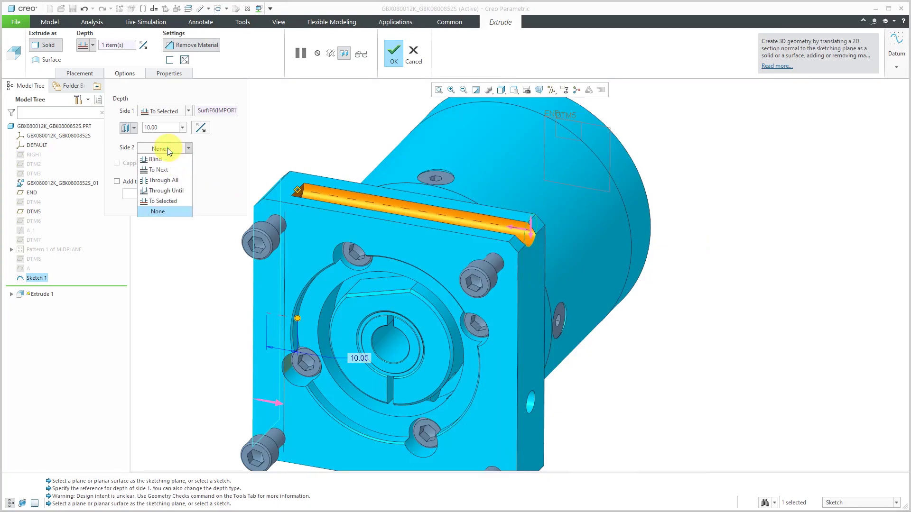
{"action": "left_click", "coordinate": [161, 159]}
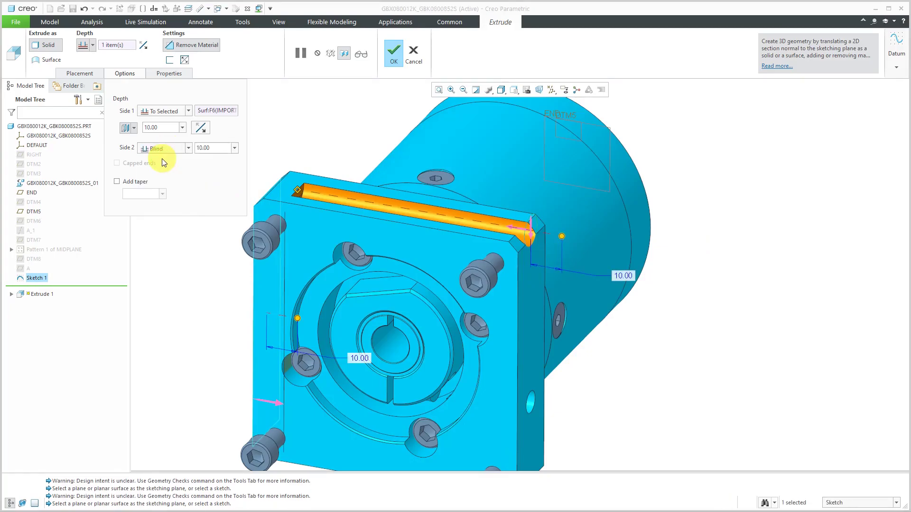
{"action": "double_click", "coordinate": [630, 277]}
{"action": "left_click", "coordinate": [738, 316]}
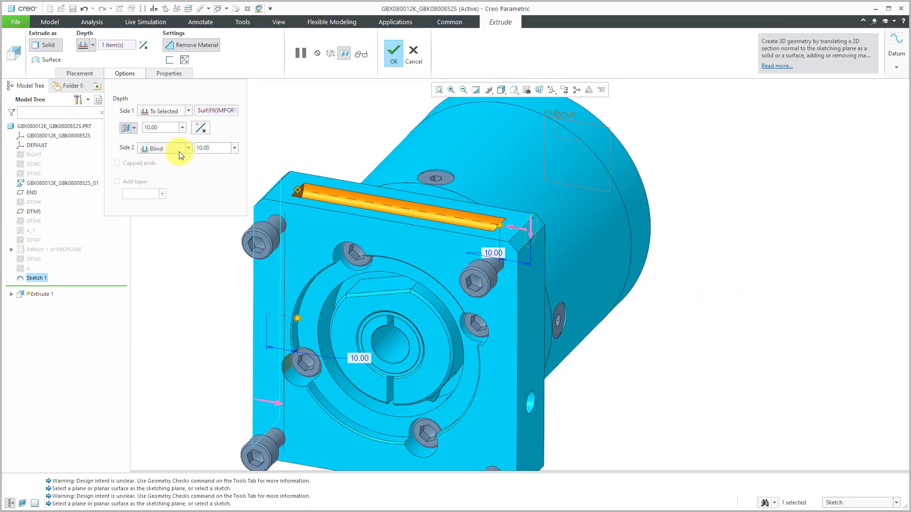
{"action": "left_click", "coordinate": [392, 54]}
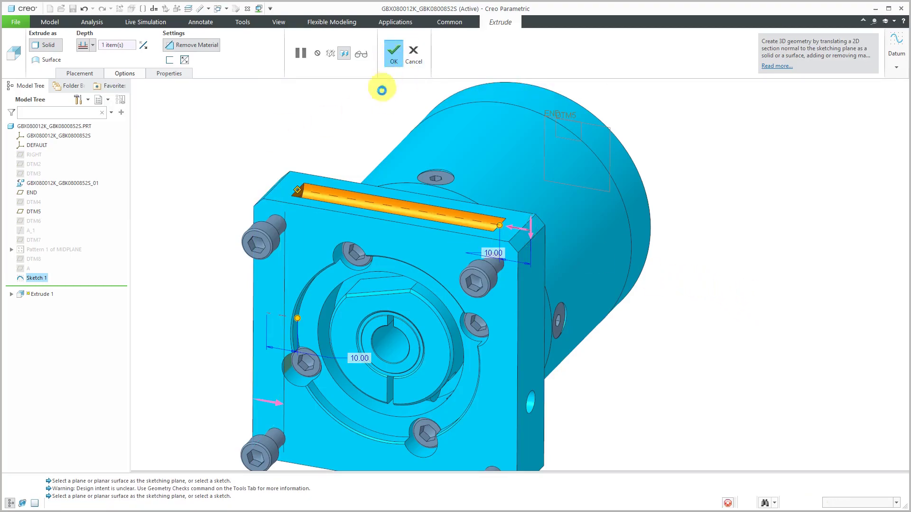
Step: Start a new sketch on the flange's front face, using the flange's top face as the Top orientation reference
{"action": "left_click", "coordinate": [356, 114]}
{"action": "middle_click_drag", "start_coordinate": [362, 136], "coordinate": [357, 154]}
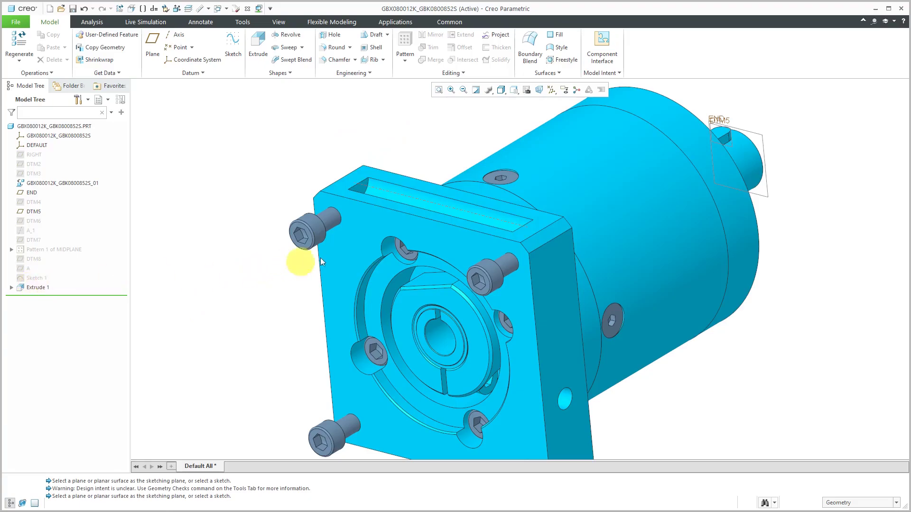
{"action": "mouse_move", "coordinate": [458, 238]}
{"action": "middle_mouse_down"}
{"action": "mouse_move", "coordinate": [474, 229]}
{"action": "mouse_move", "coordinate": [464, 238]}
{"action": "middle_mouse_up"}
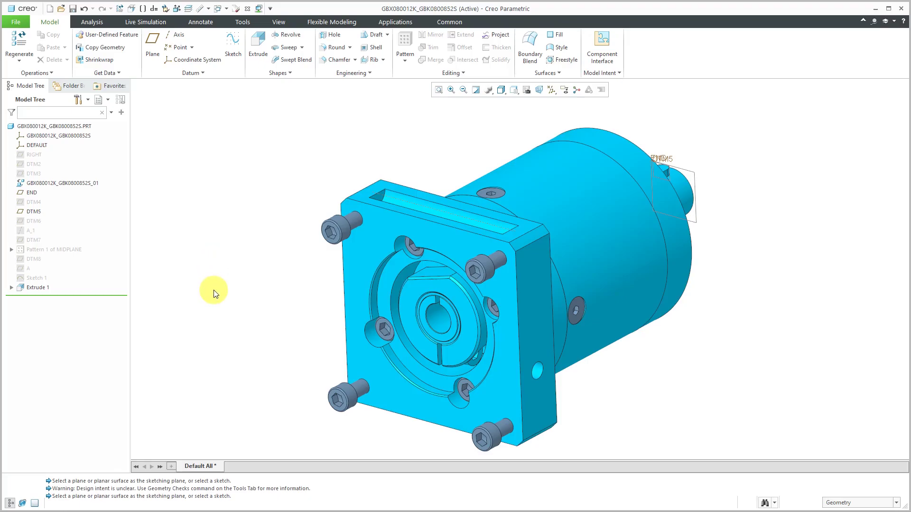
{"action": "mouse_move", "coordinate": [519, 301]}
{"action": "middle_mouse_down"}
{"action": "mouse_move", "coordinate": [488, 271]}
{"action": "mouse_move", "coordinate": [519, 318]}
{"action": "middle_mouse_up"}
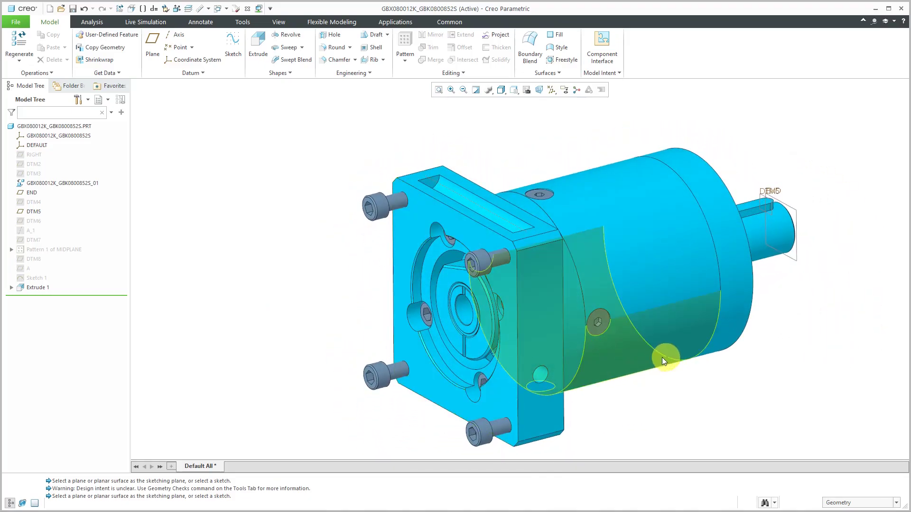
{"action": "mouse_move", "coordinate": [560, 372]}
{"action": "middle_mouse_down"}
{"action": "mouse_move", "coordinate": [549, 362]}
{"action": "mouse_move", "coordinate": [574, 362]}
{"action": "middle_mouse_up"}
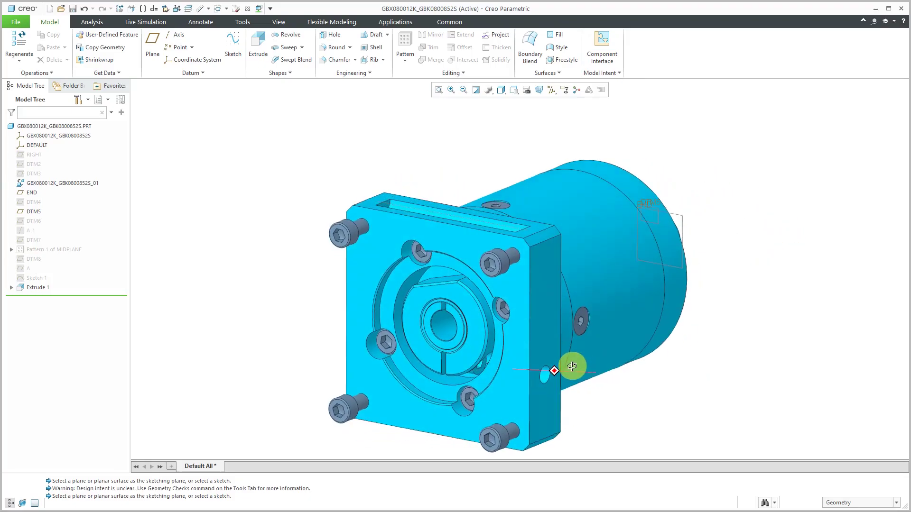
{"action": "left_click", "coordinate": [233, 42]}
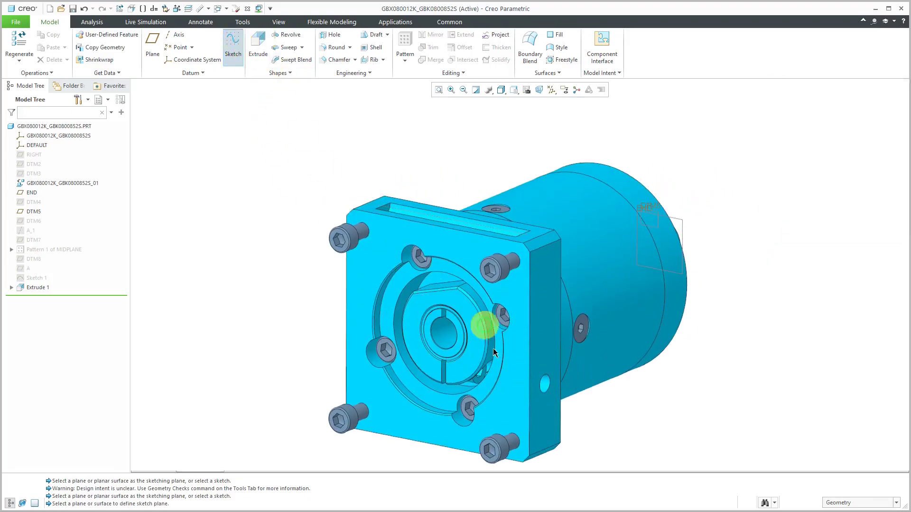
{"action": "left_click", "coordinate": [505, 396]}
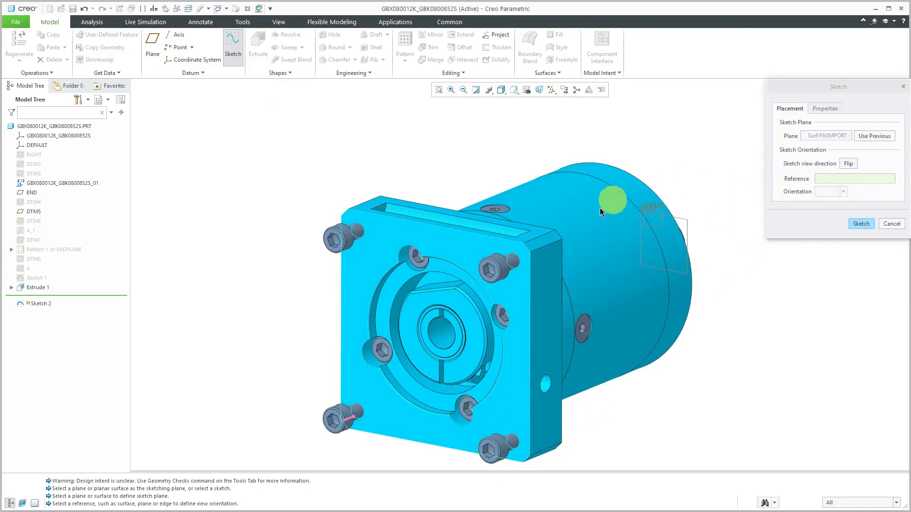
{"action": "left_click", "coordinate": [541, 234]}
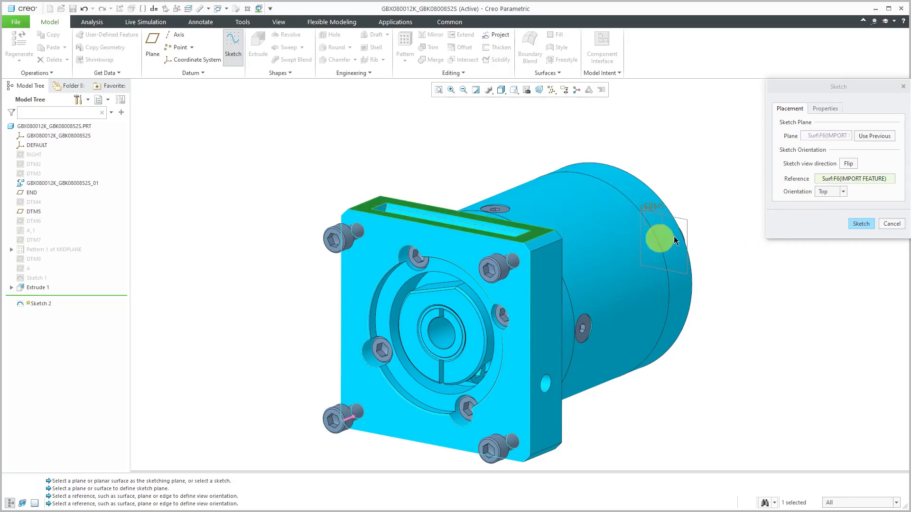
{"action": "left_click", "coordinate": [860, 223]}
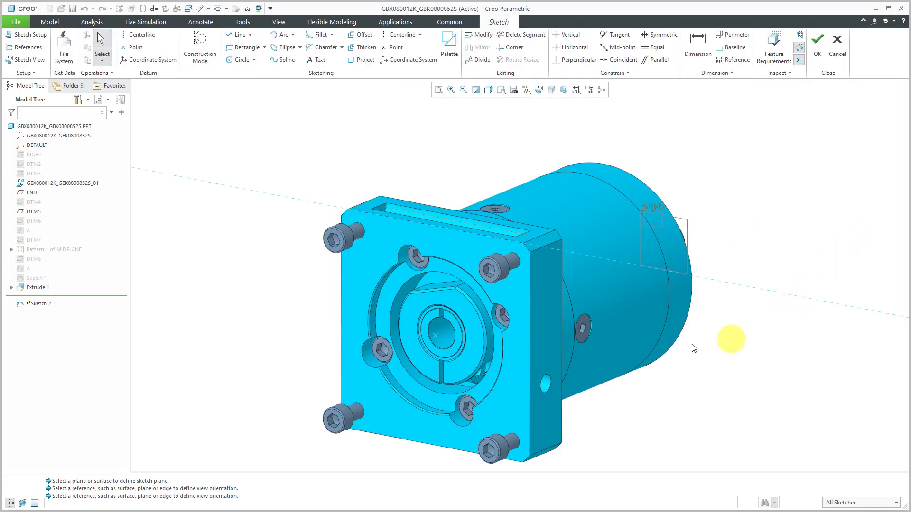
Step: Sketch a circle centred on the flange's central bore and finish the sketch
{"action": "left_click", "coordinate": [235, 60]}
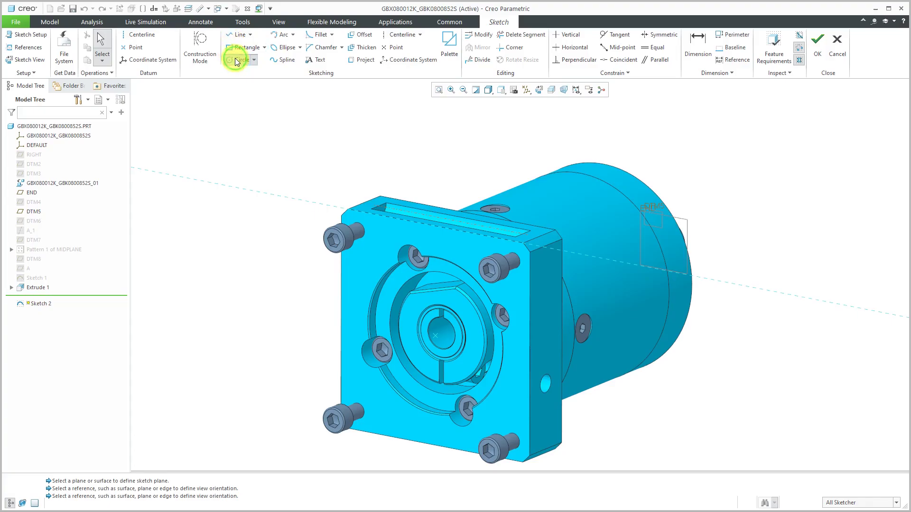
{"action": "left_click", "coordinate": [436, 337]}
{"action": "left_click", "coordinate": [447, 349]}
{"action": "right_click", "coordinate": [720, 305]}
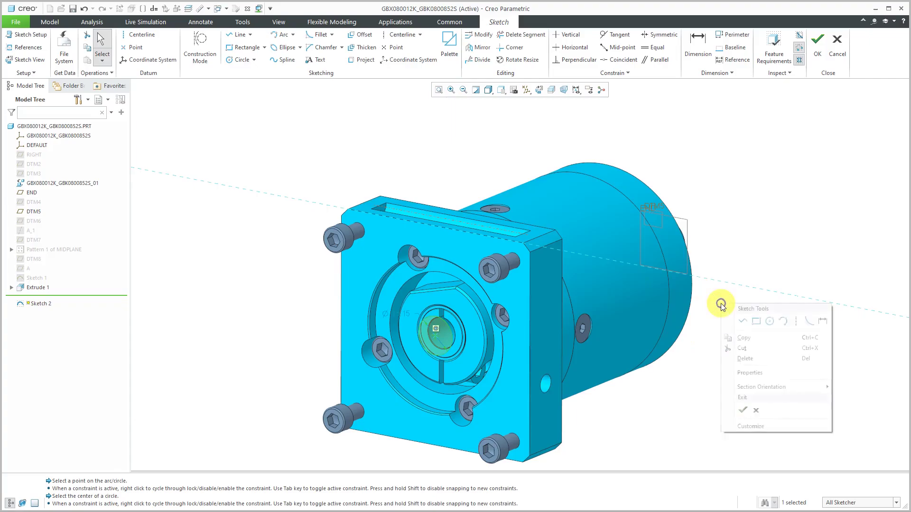
{"action": "left_click", "coordinate": [743, 410]}
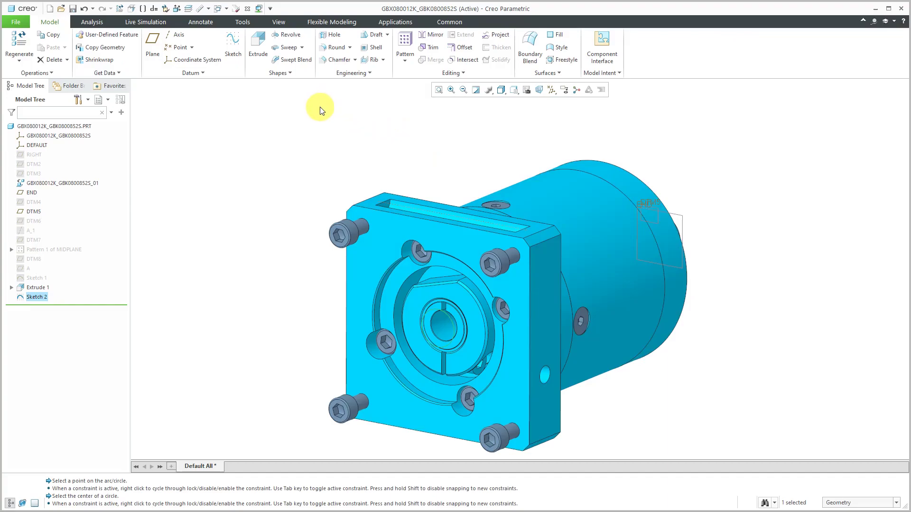
Step: Begin extruding the circle sketch and, within the extrusion, create a datum plane offset from the flange's front face
{"action": "left_click", "coordinate": [262, 59]}
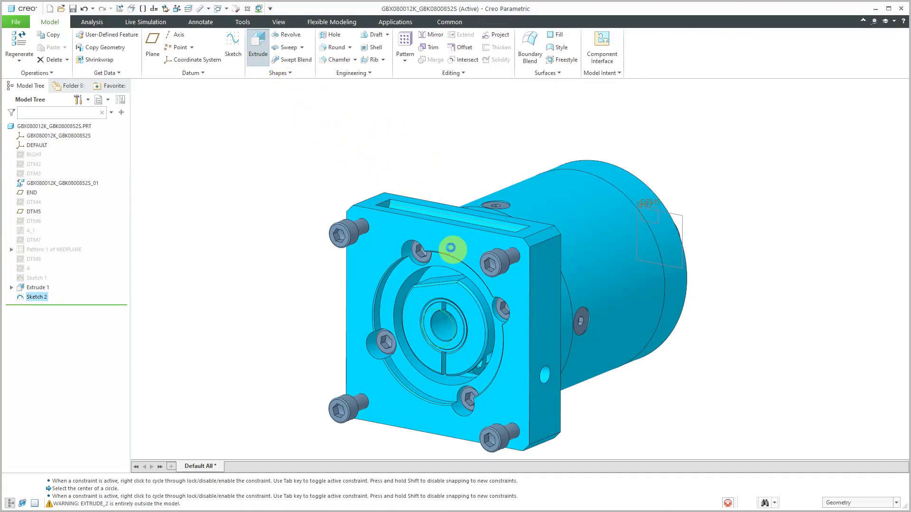
{"action": "middle_click_drag", "start_coordinate": [427, 219], "coordinate": [402, 227]}
{"action": "scroll", "coordinate": [413, 190], "scroll_direction": "down", "scroll_amount": 2}
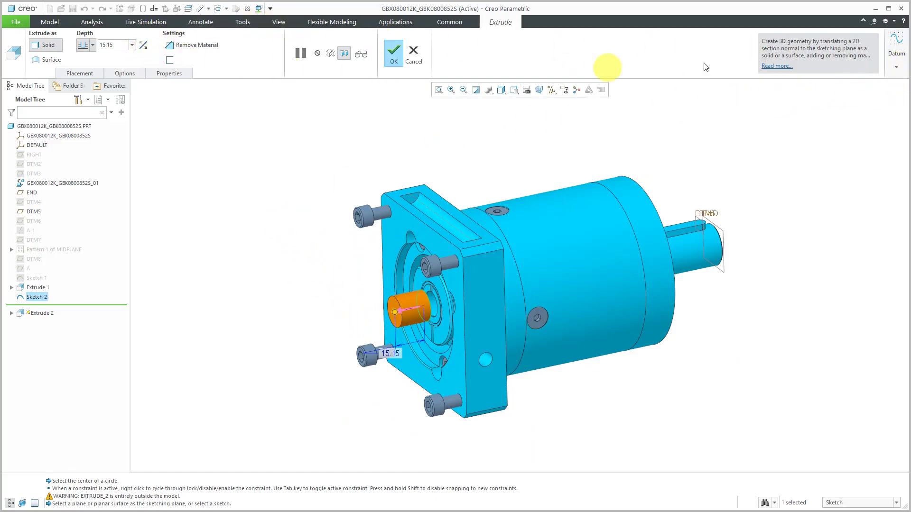
{"action": "left_click", "coordinate": [897, 67]}
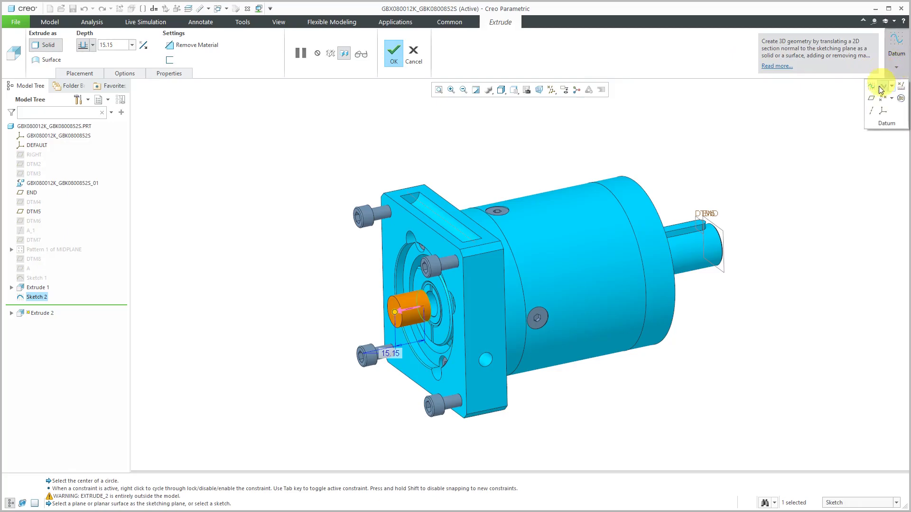
{"action": "left_click", "coordinate": [872, 103]}
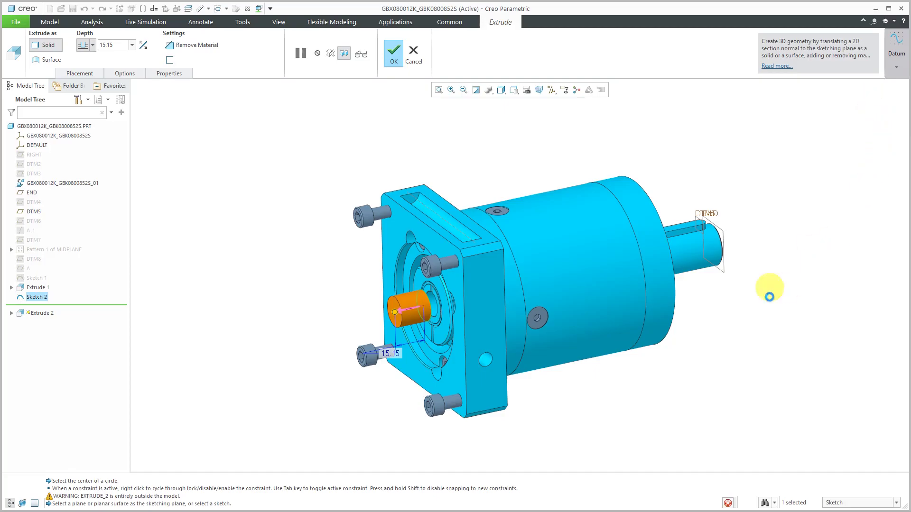
{"action": "left_click", "coordinate": [454, 384]}
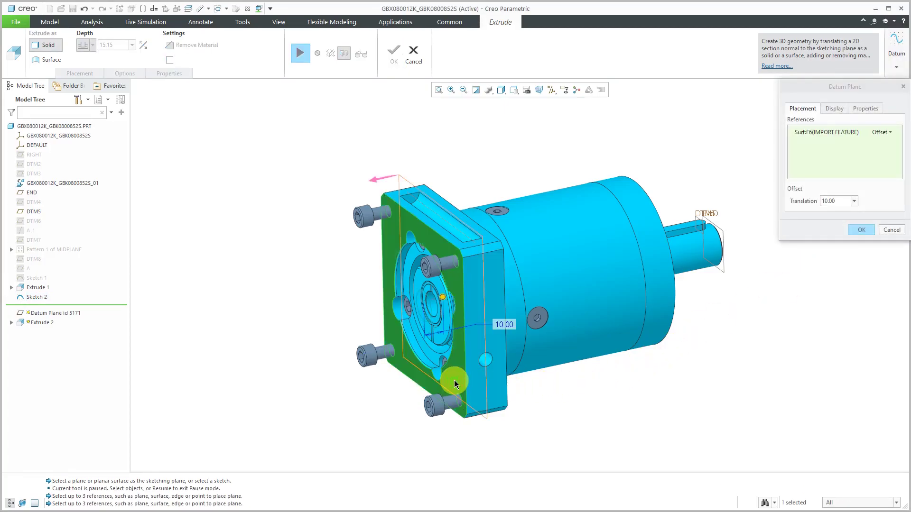
Step: Set the datum plane's offset to 30 outward in front of the flange and accept the plane
{"action": "left_click_drag", "start_coordinate": [445, 299], "coordinate": [357, 359]}
{"action": "double_click", "coordinate": [357, 356]}
{"action": "type", "text": "30"}
{"action": "key", "text": "Return"}
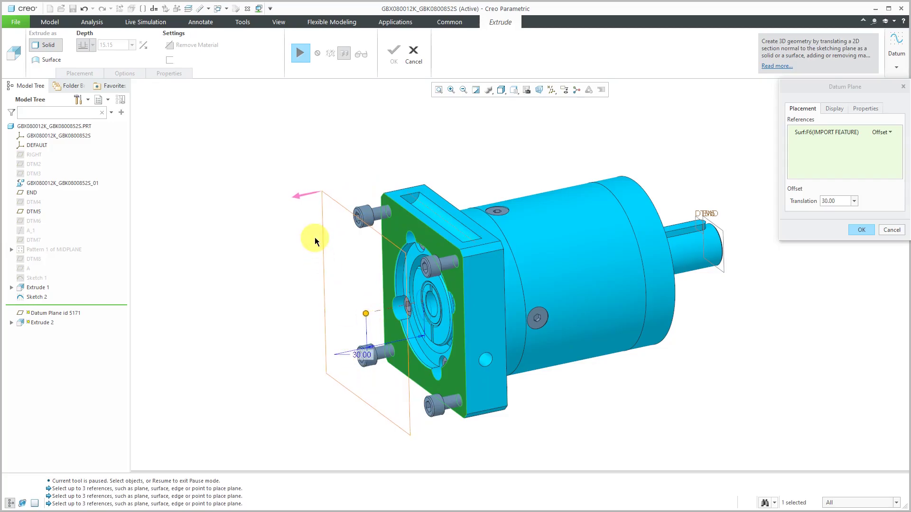
{"action": "mouse_move", "coordinate": [372, 277]}
{"action": "middle_mouse_down"}
{"action": "mouse_move", "coordinate": [393, 264]}
{"action": "mouse_move", "coordinate": [371, 281]}
{"action": "middle_mouse_up"}
{"action": "left_click", "coordinate": [861, 231]}
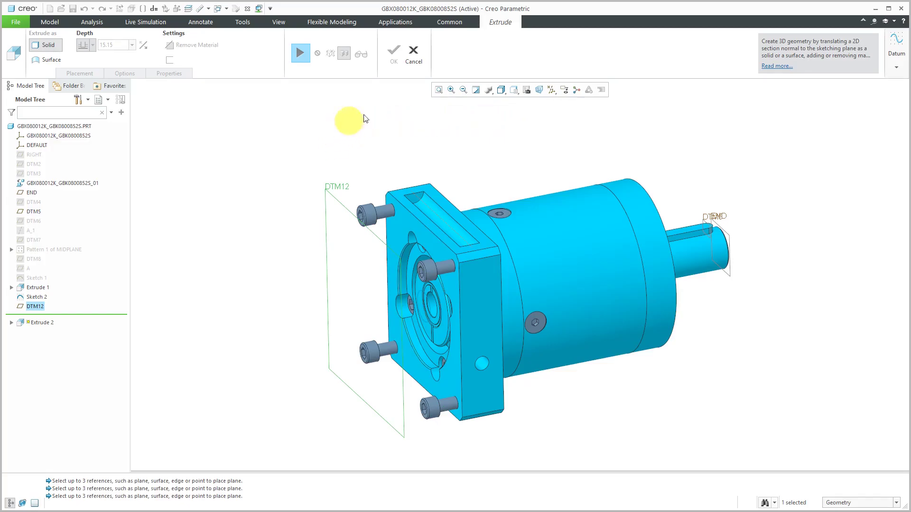
Step: Resume the extrusion, extend its depth up to datum plane DTM12, and accept the feature
{"action": "left_click", "coordinate": [301, 53]}
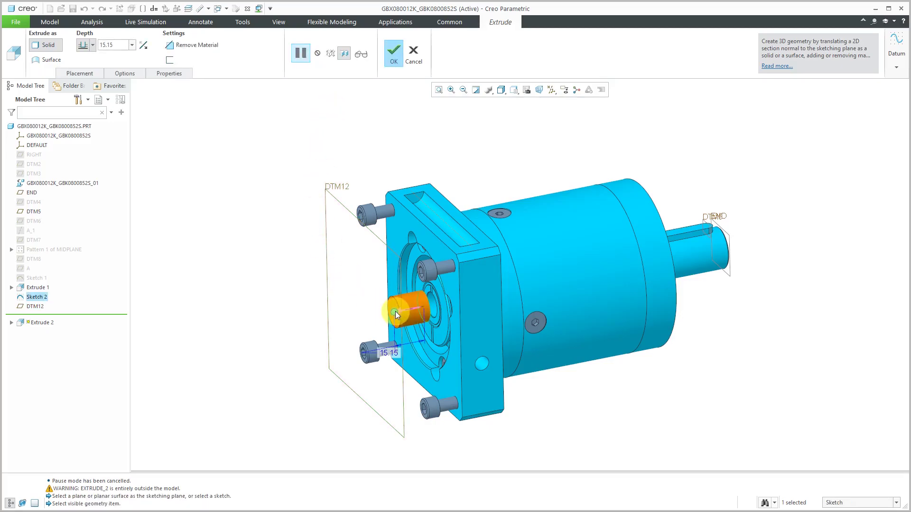
{"action": "left_click_drag", "start_coordinate": [395, 311], "coordinate": [331, 294]}
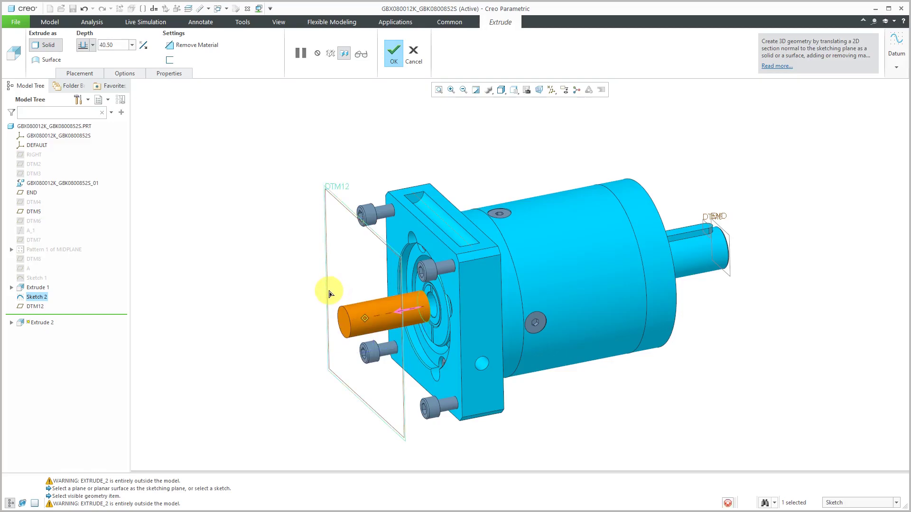
{"action": "left_click", "coordinate": [331, 294]}
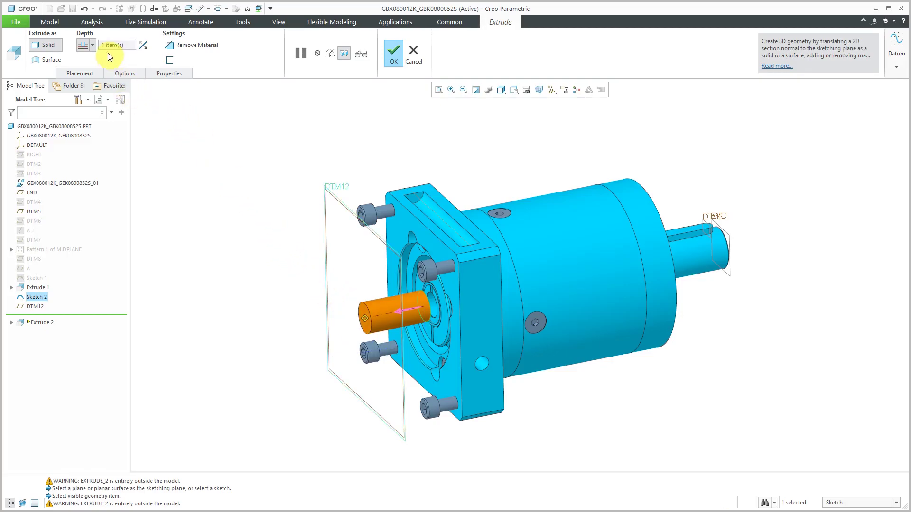
{"action": "left_click", "coordinate": [394, 63]}
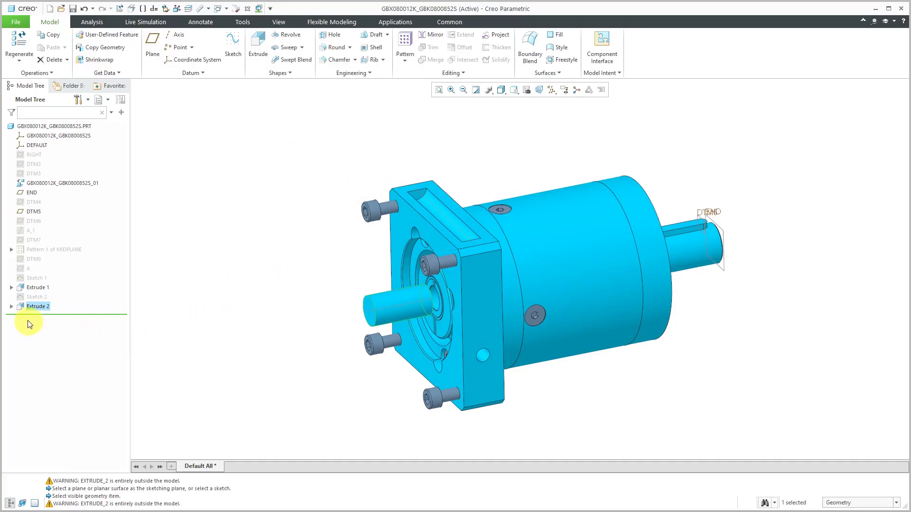
Step: Move the embedded datum plane DTM12 out of Extrude 2 to just before it, and return it inside the feature
{"action": "left_click", "coordinate": [12, 308]}
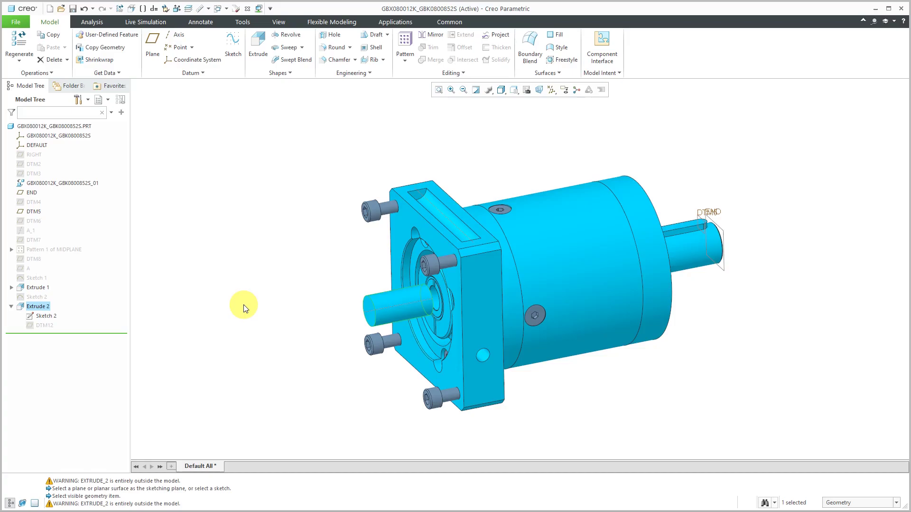
{"action": "left_click", "coordinate": [46, 327]}
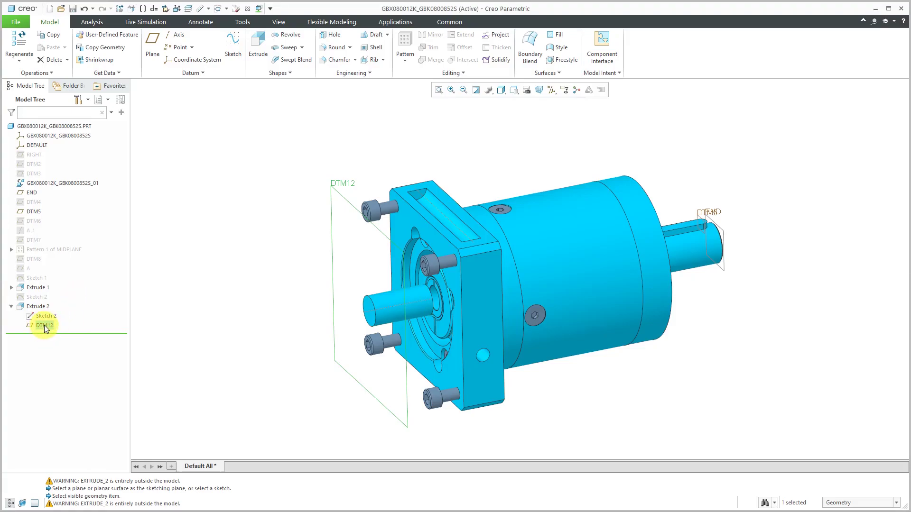
{"action": "left_click_drag", "start_coordinate": [44, 325], "coordinate": [44, 298]}
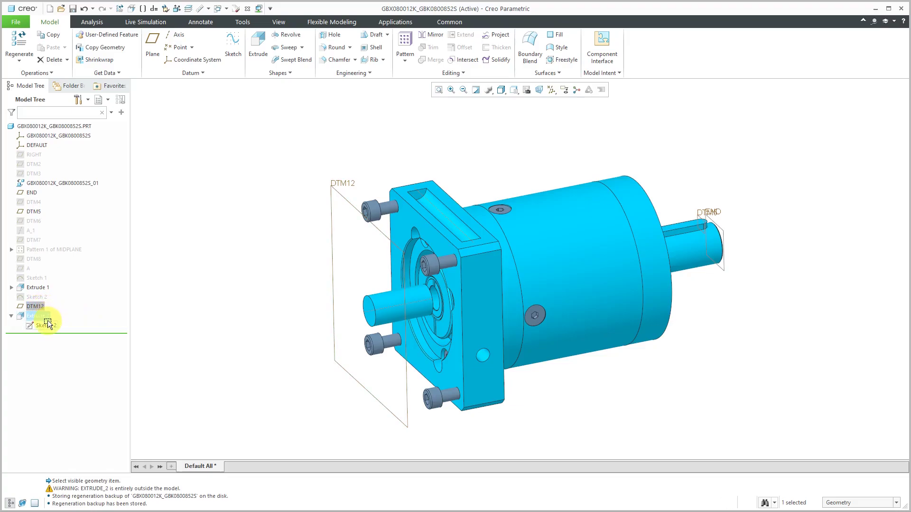
{"action": "left_click_drag", "start_coordinate": [49, 327], "coordinate": [49, 326]}
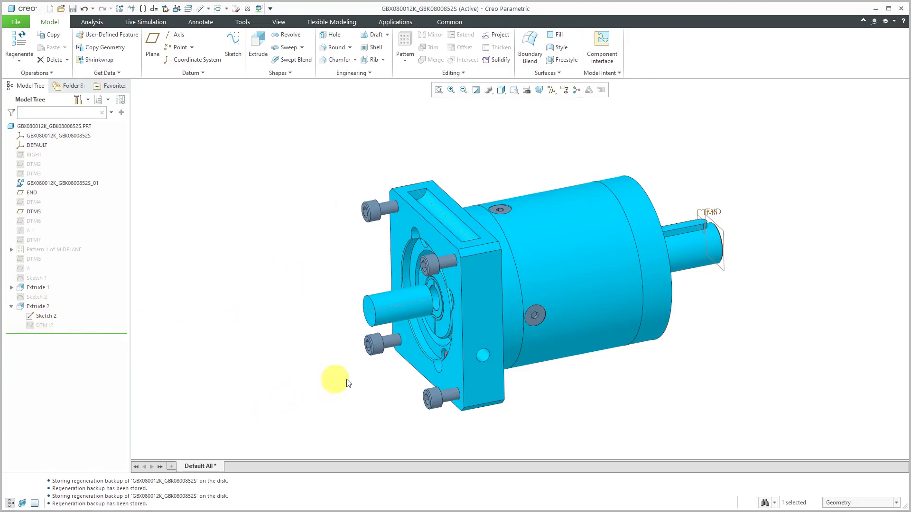
{"action": "scroll", "coordinate": [469, 409], "scroll_direction": "down", "scroll_amount": 2}
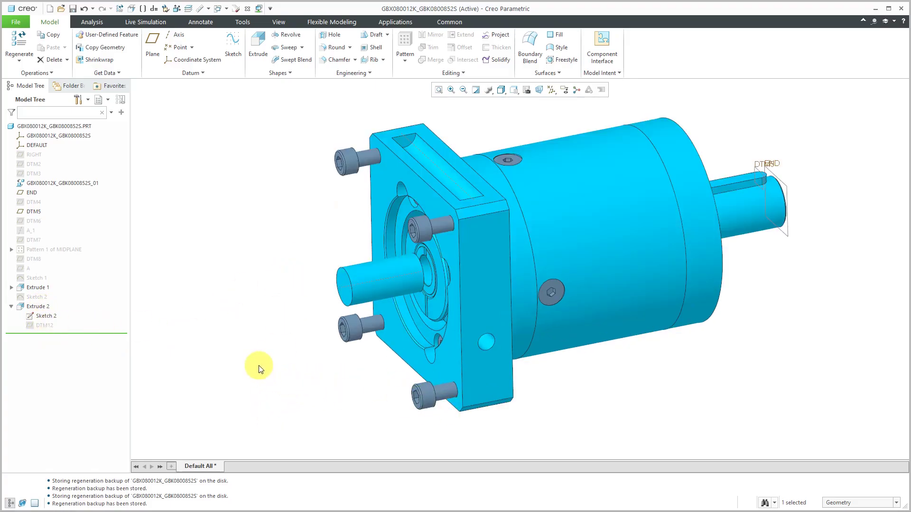